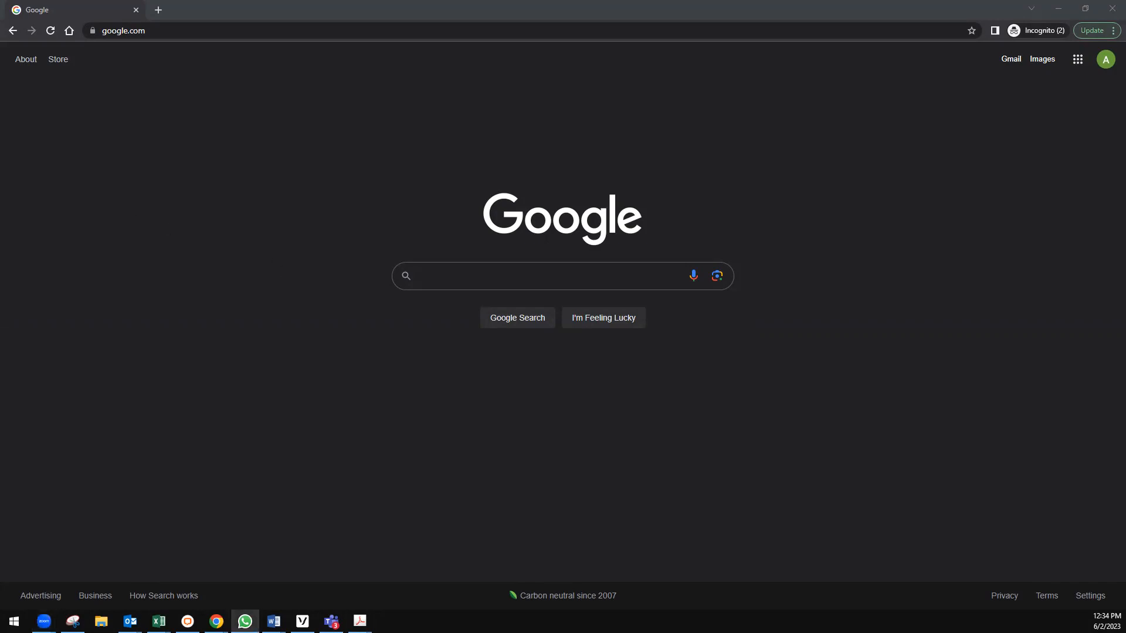
Bring the incognito Chrome window forward and focus the Google search box.
{"action": "key", "text": "alt+Tab"}
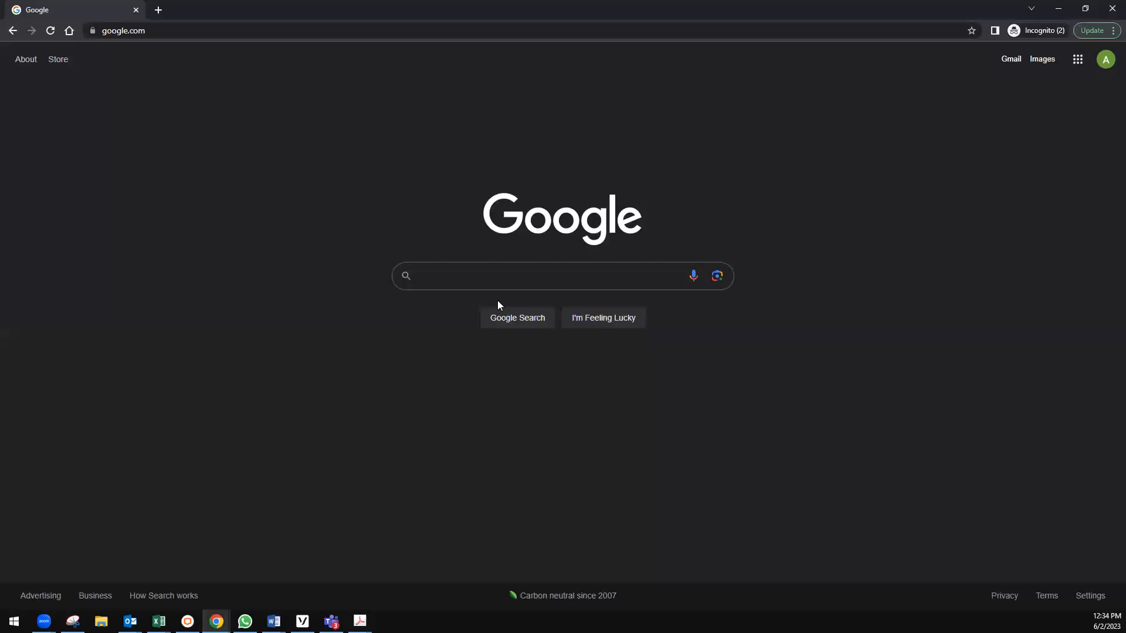
{"action": "left_click", "coordinate": [465, 279]}
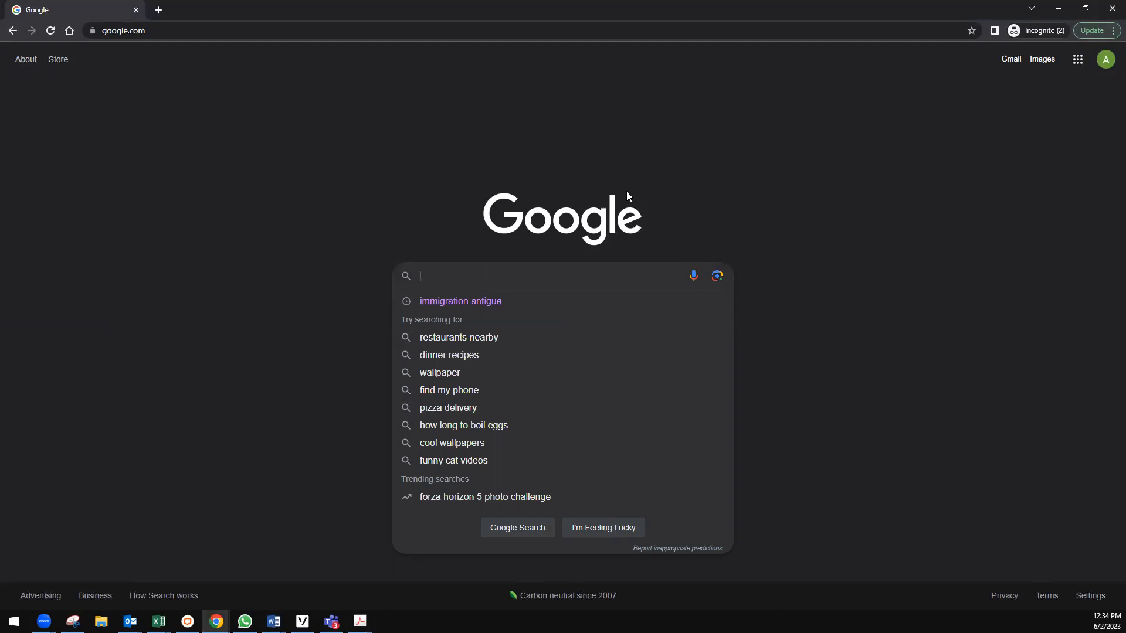
Search Google for 'antigua immigration' and open the immigration.gov.ag result.
{"action": "type", "text": "antigua"}
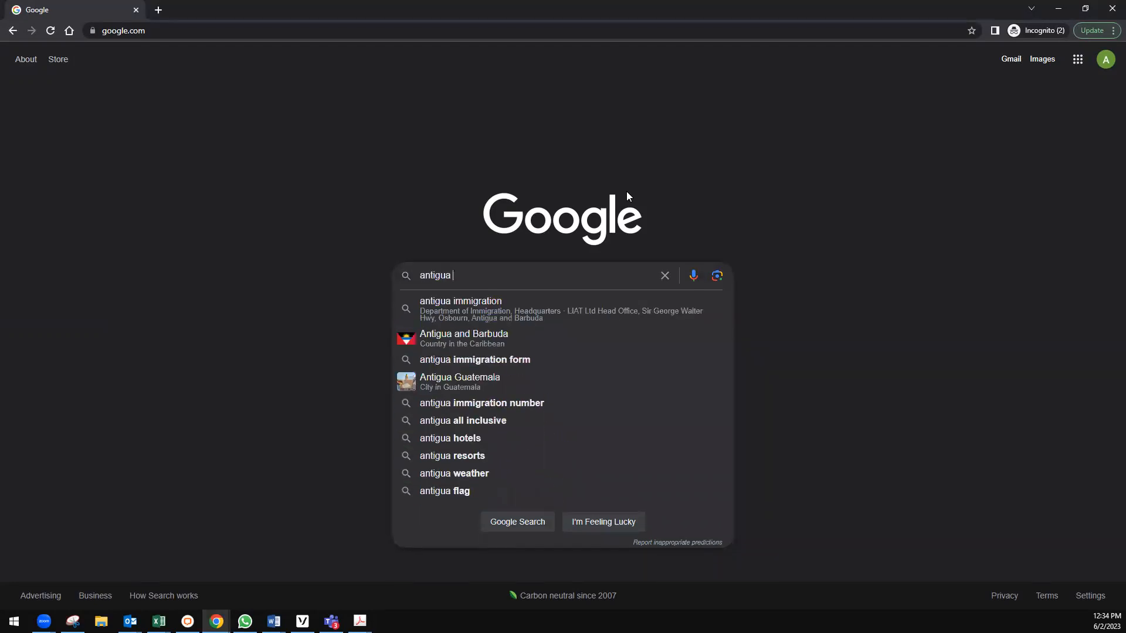
{"action": "type", "text": " imm"}
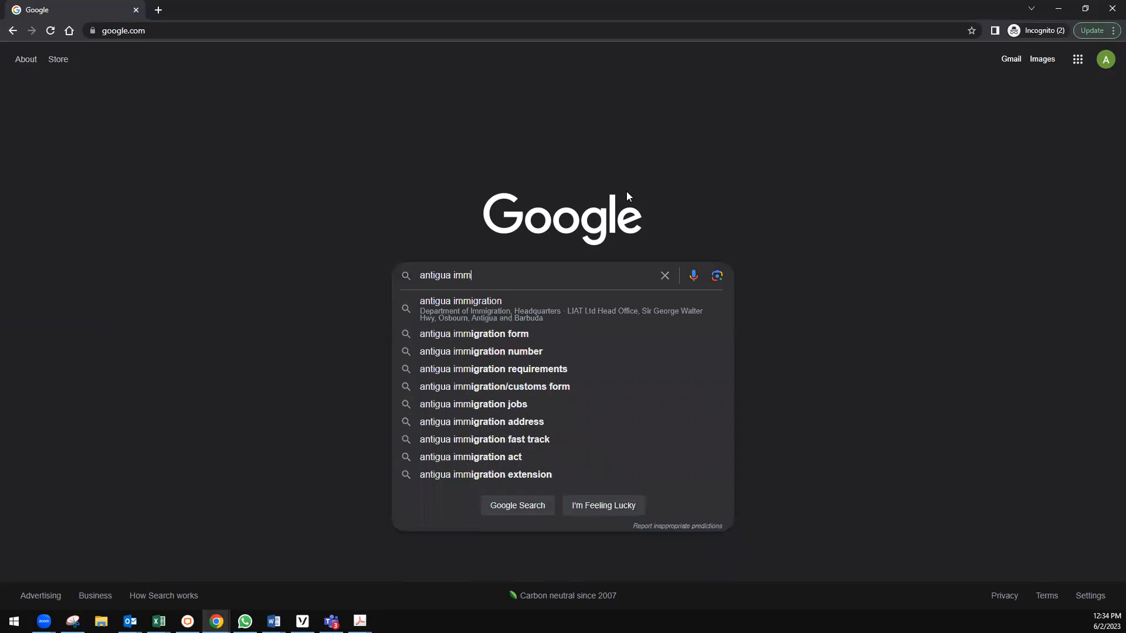
{"action": "type", "text": "igration"}
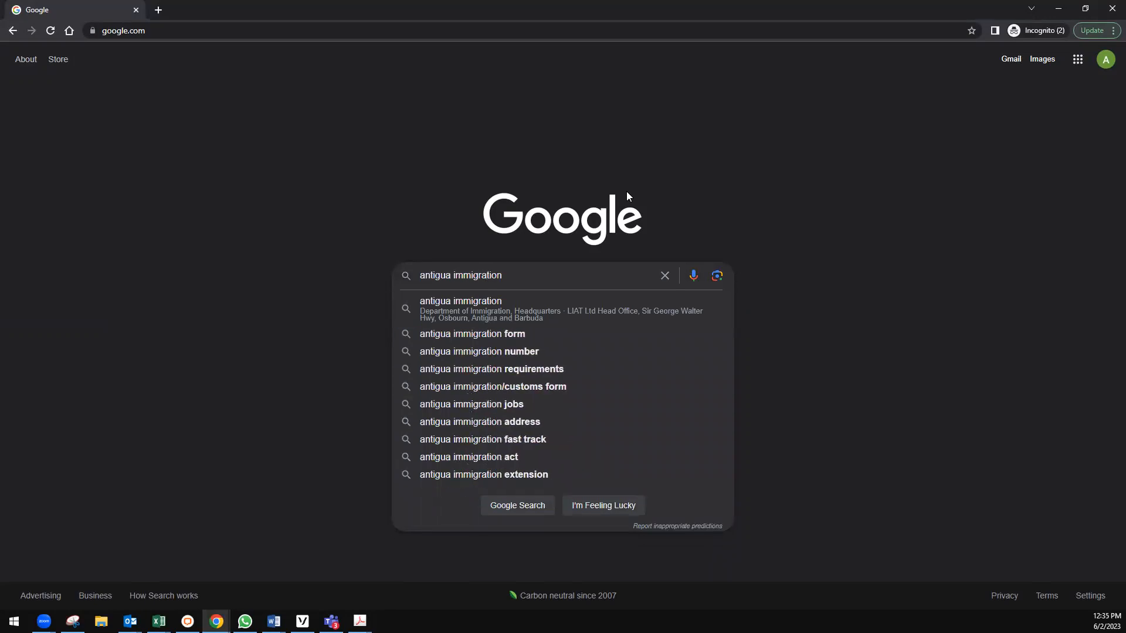
{"action": "key", "text": "Return"}
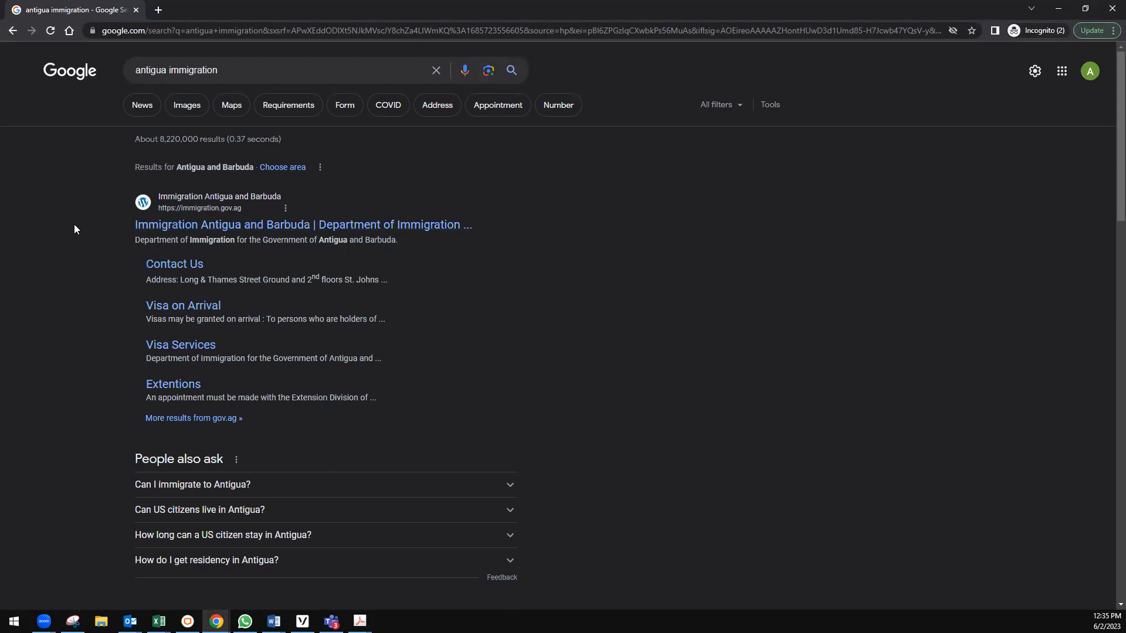
{"action": "left_click", "coordinate": [213, 228]}
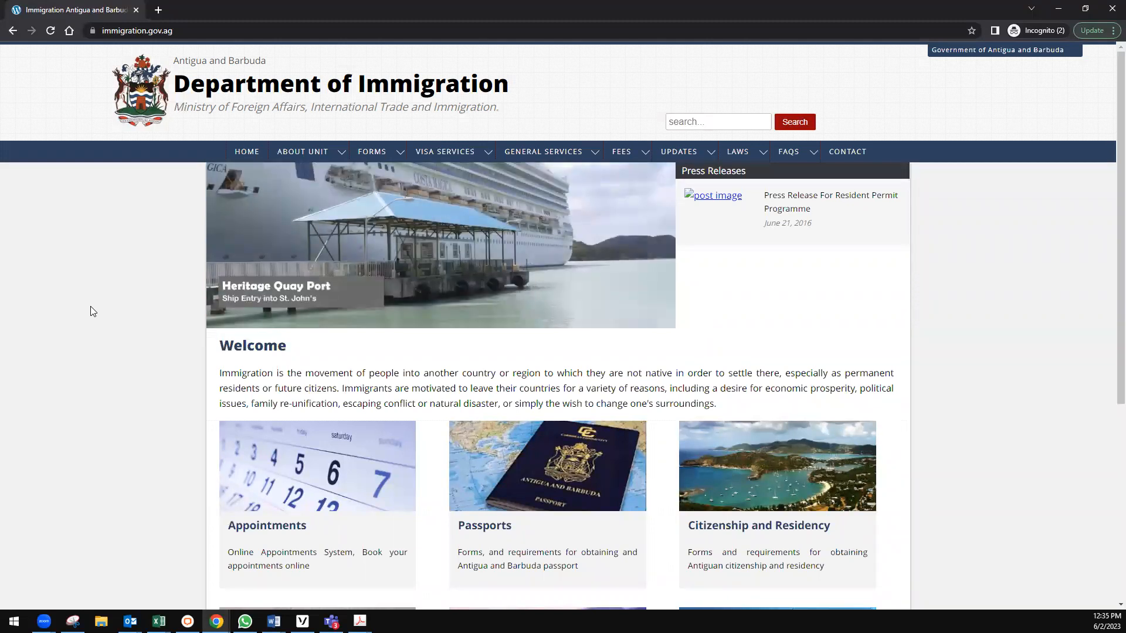
Open the Countries Exempt from Visa page under VISA SERVICES.
{"action": "mouse_move", "coordinate": [437, 151]}
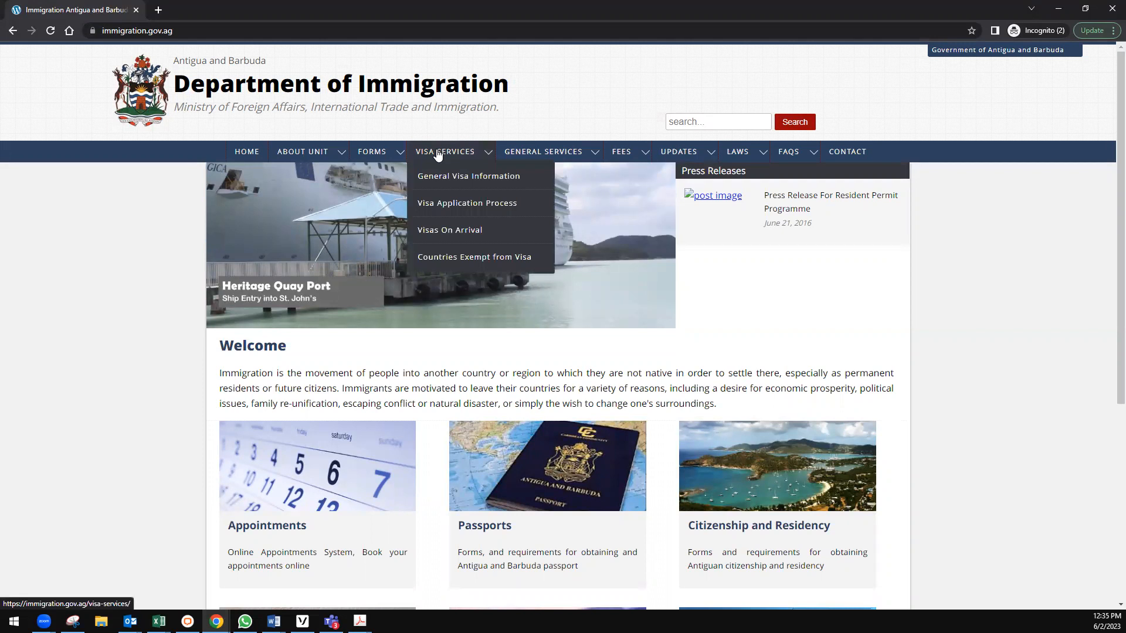
{"action": "left_click", "coordinate": [452, 258]}
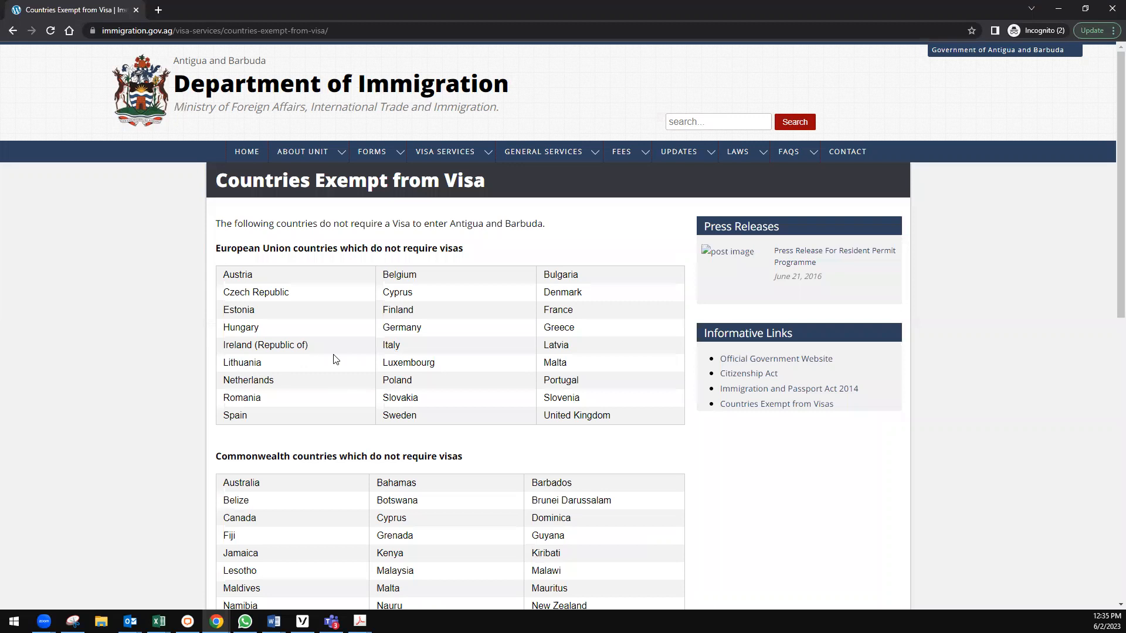
{"action": "scroll", "coordinate": [335, 359], "scroll_direction": "down", "scroll_amount": 9}
{"action": "scroll", "coordinate": [334, 359], "scroll_direction": "up", "scroll_amount": 9}
{"action": "left_click_drag", "start_coordinate": [320, 224], "coordinate": [580, 224]}
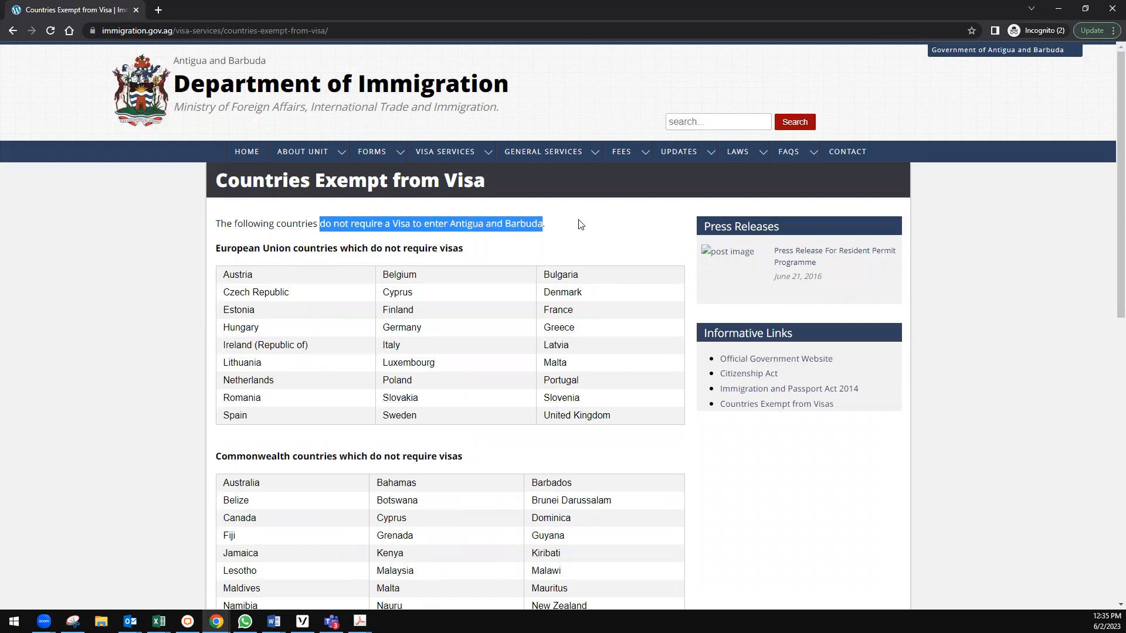
{"action": "left_click", "coordinate": [579, 223]}
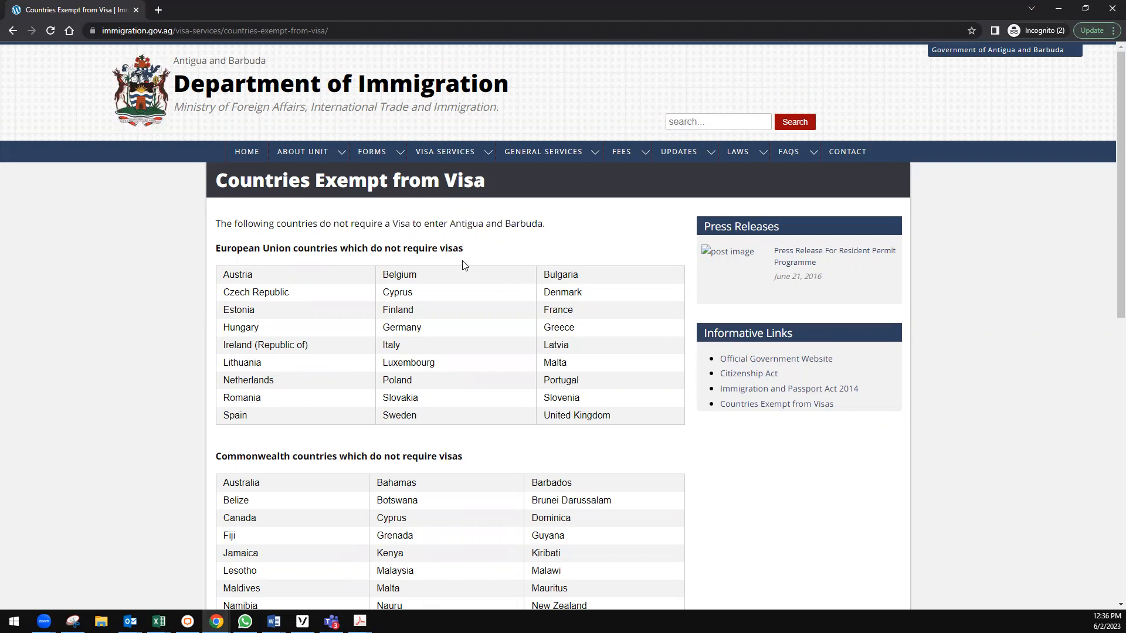
{"action": "mouse_move", "coordinate": [440, 152]}
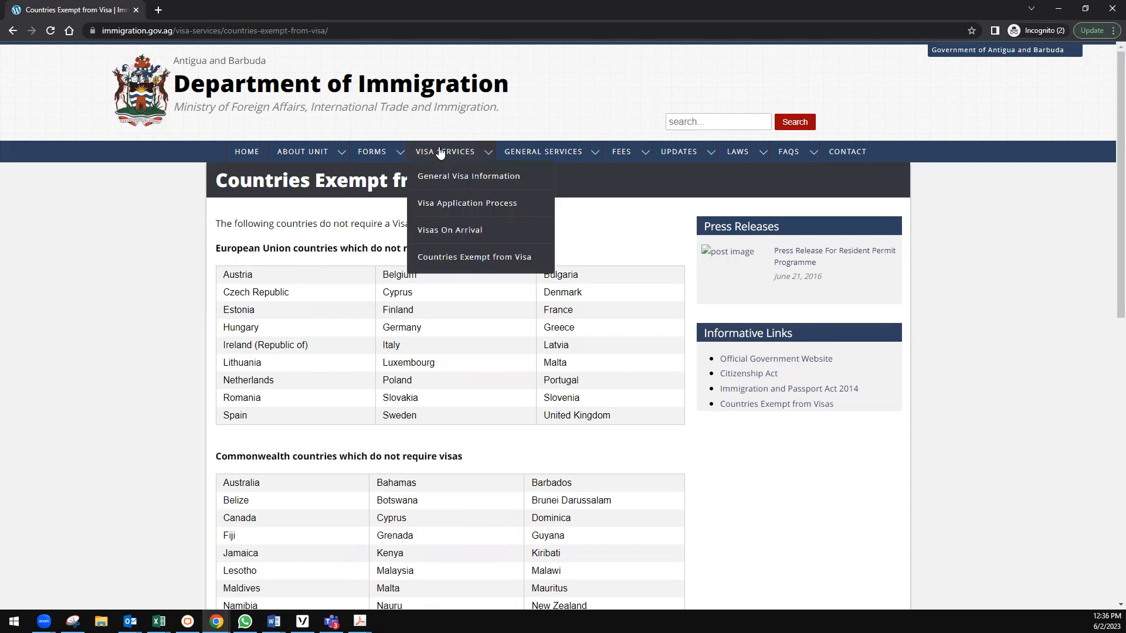
{"action": "left_click", "coordinate": [449, 262]}
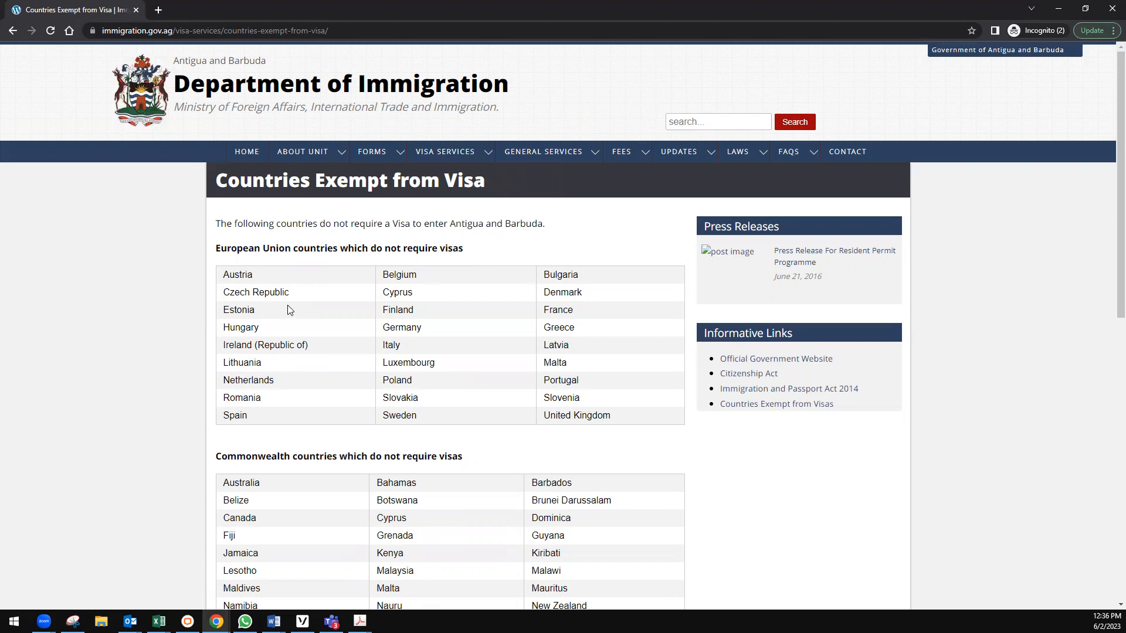
{"action": "scroll", "coordinate": [287, 309], "scroll_direction": "down", "scroll_amount": 1}
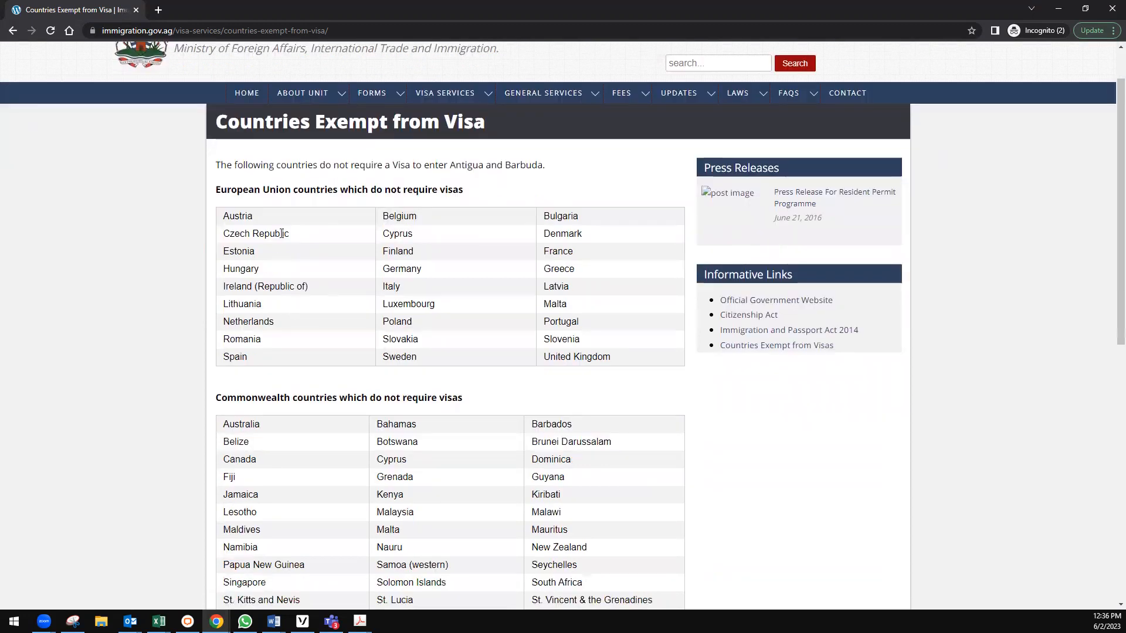
{"action": "scroll", "coordinate": [279, 261], "scroll_direction": "down", "scroll_amount": 2}
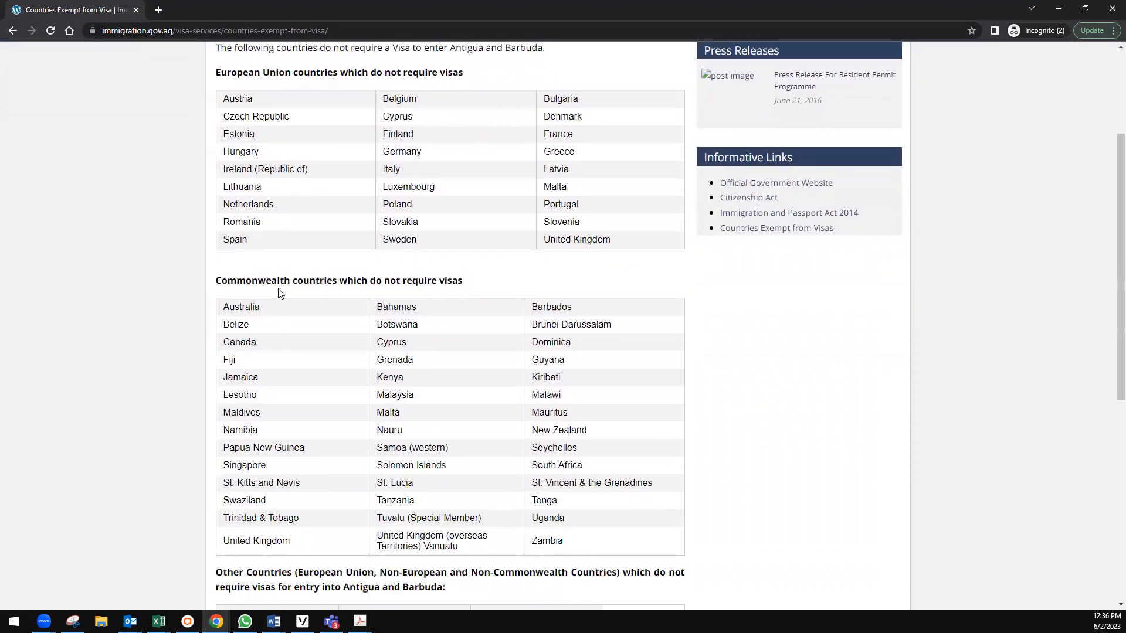
{"action": "scroll", "coordinate": [279, 294], "scroll_direction": "down", "scroll_amount": 1}
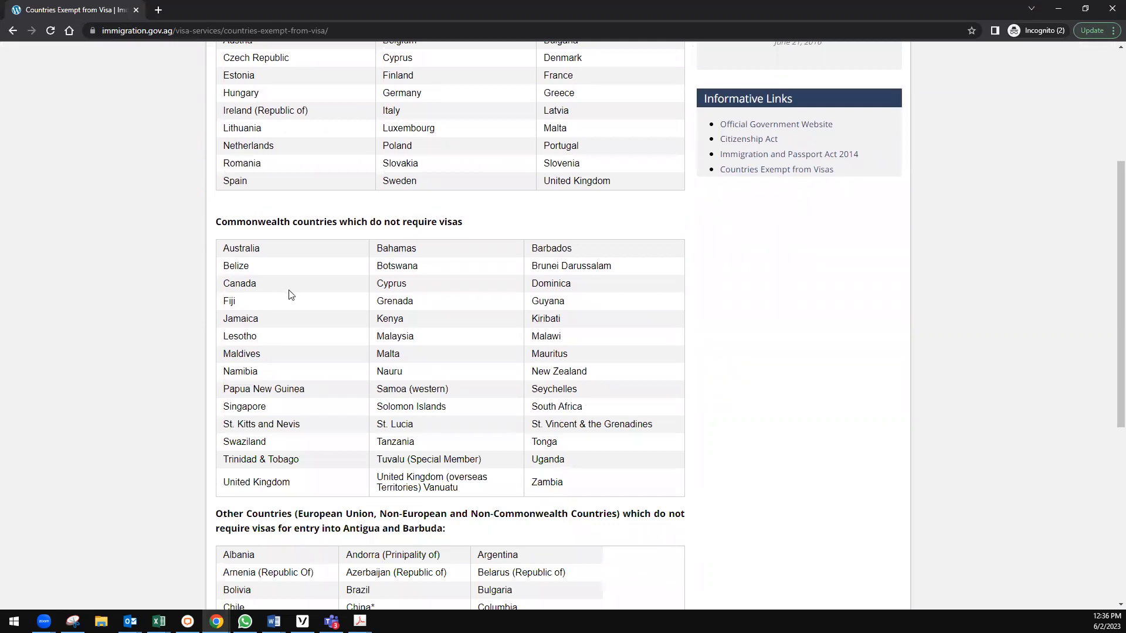
{"action": "scroll", "coordinate": [291, 294], "scroll_direction": "down", "scroll_amount": 3}
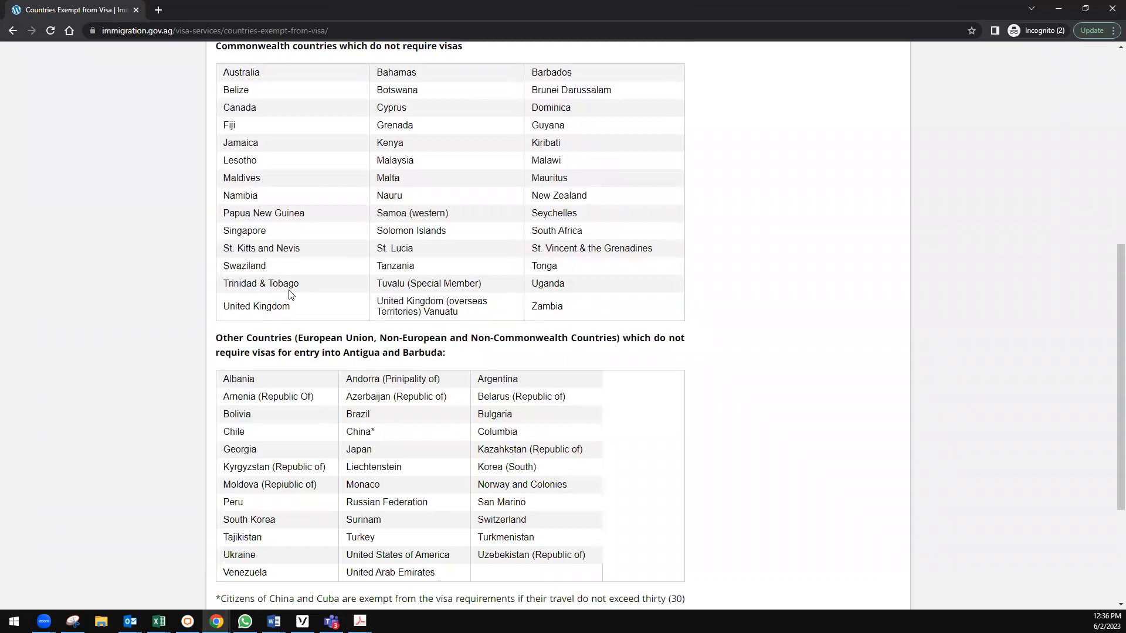
{"action": "scroll", "coordinate": [289, 293], "scroll_direction": "up", "scroll_amount": 7}
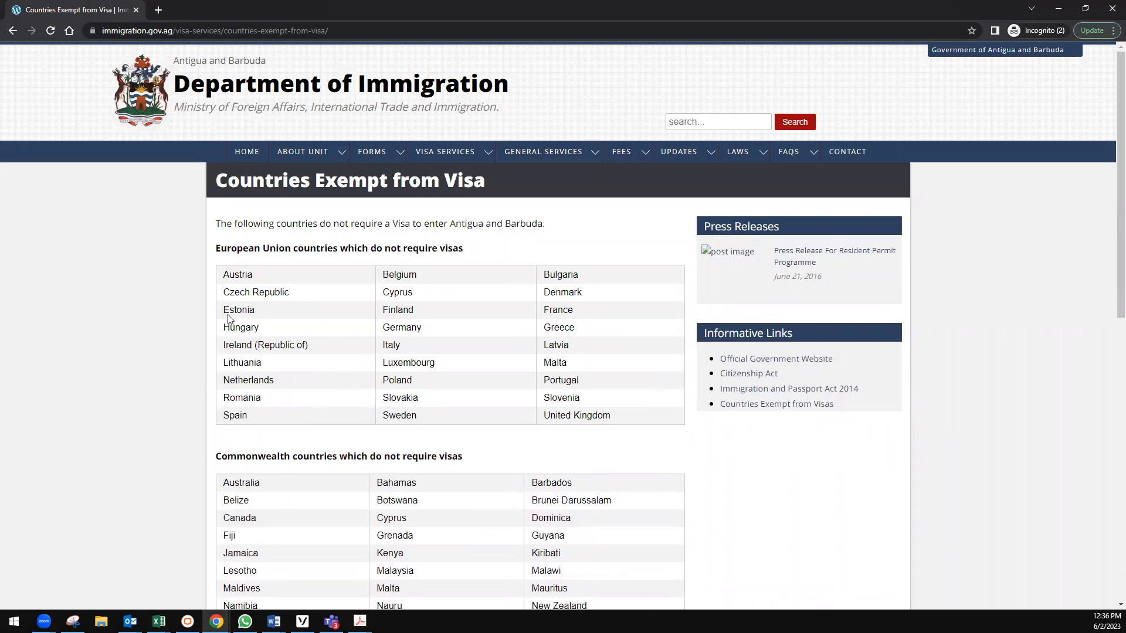
{"action": "scroll", "coordinate": [494, 407], "scroll_direction": "down", "scroll_amount": 7}
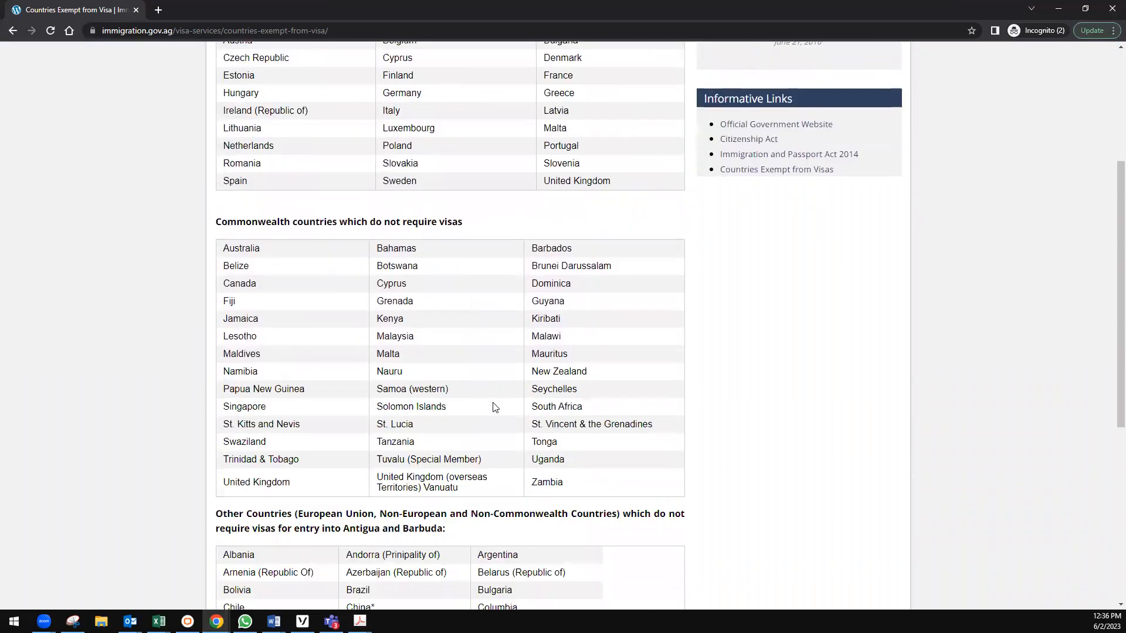
{"action": "scroll", "coordinate": [495, 408], "scroll_direction": "up", "scroll_amount": 7}
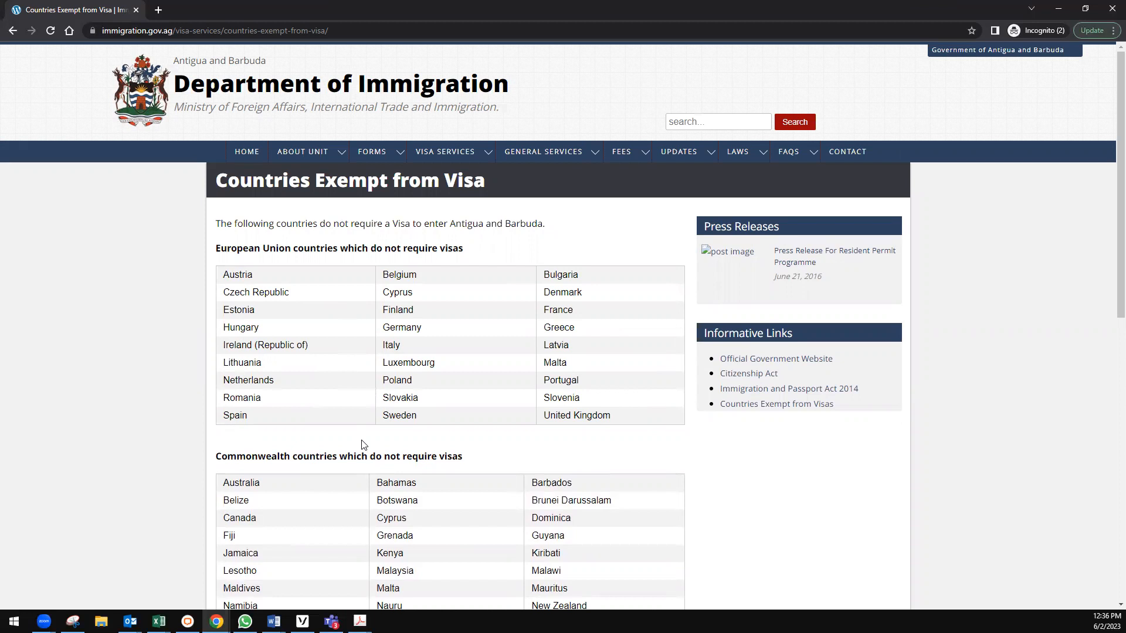
Go back to the immigration home page and open the Visas service card's eVisa site.
{"action": "left_click", "coordinate": [243, 153]}
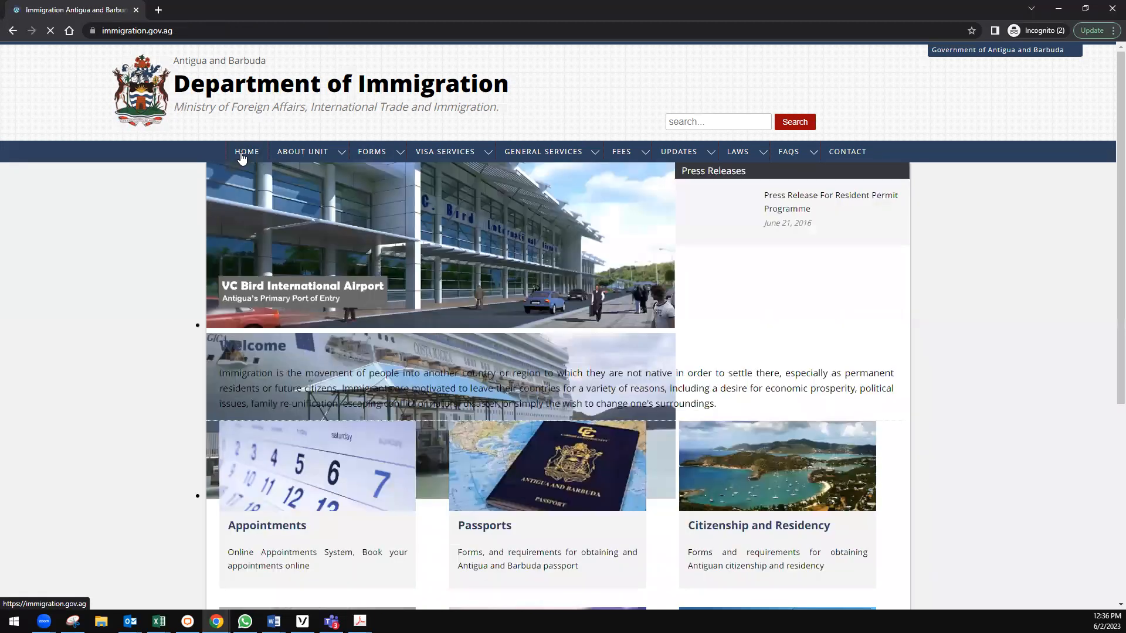
{"action": "scroll", "coordinate": [484, 354], "scroll_direction": "down", "scroll_amount": 4}
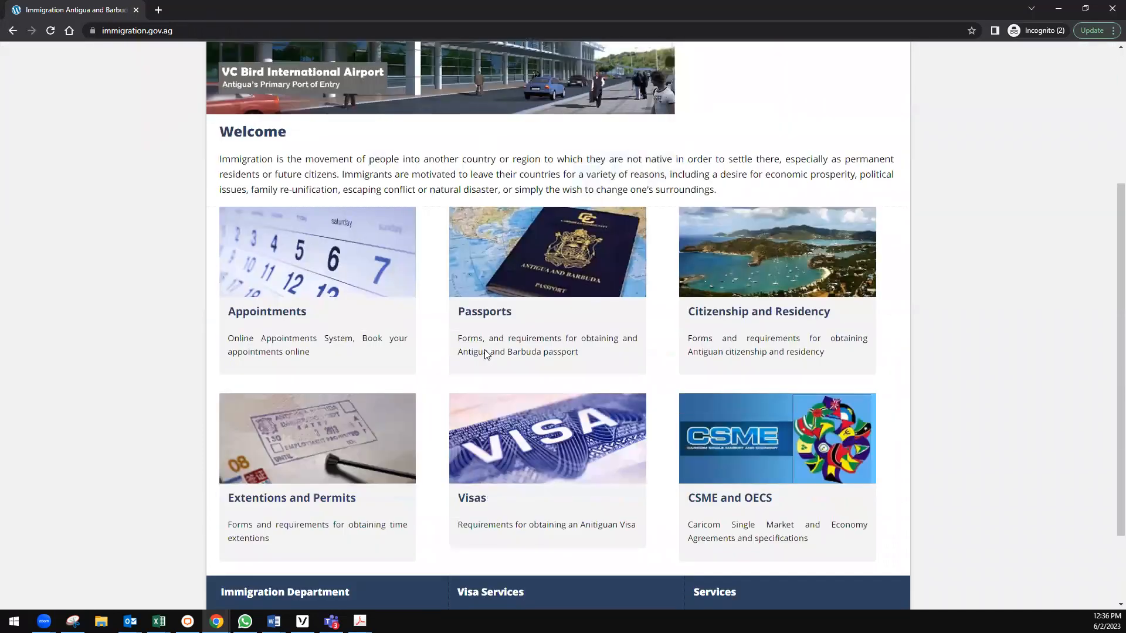
{"action": "scroll", "coordinate": [473, 405], "scroll_direction": "down", "scroll_amount": 2}
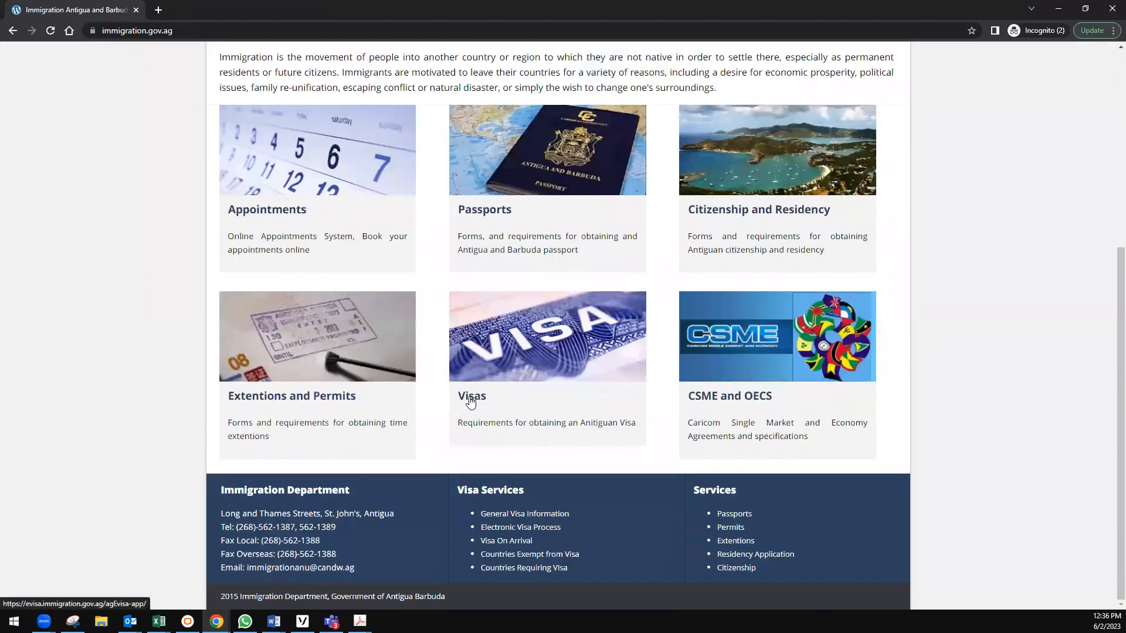
{"action": "left_click", "coordinate": [470, 398]}
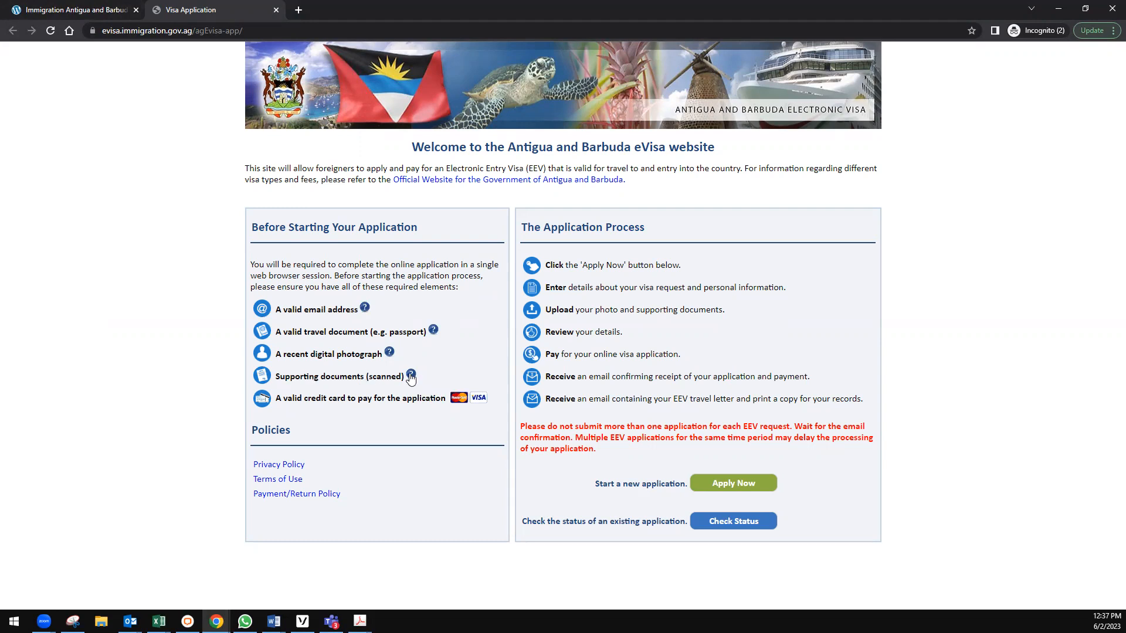
Show the help for 'Supporting documents (scanned)' on the eVisa welcome page.
{"action": "left_click", "coordinate": [411, 376]}
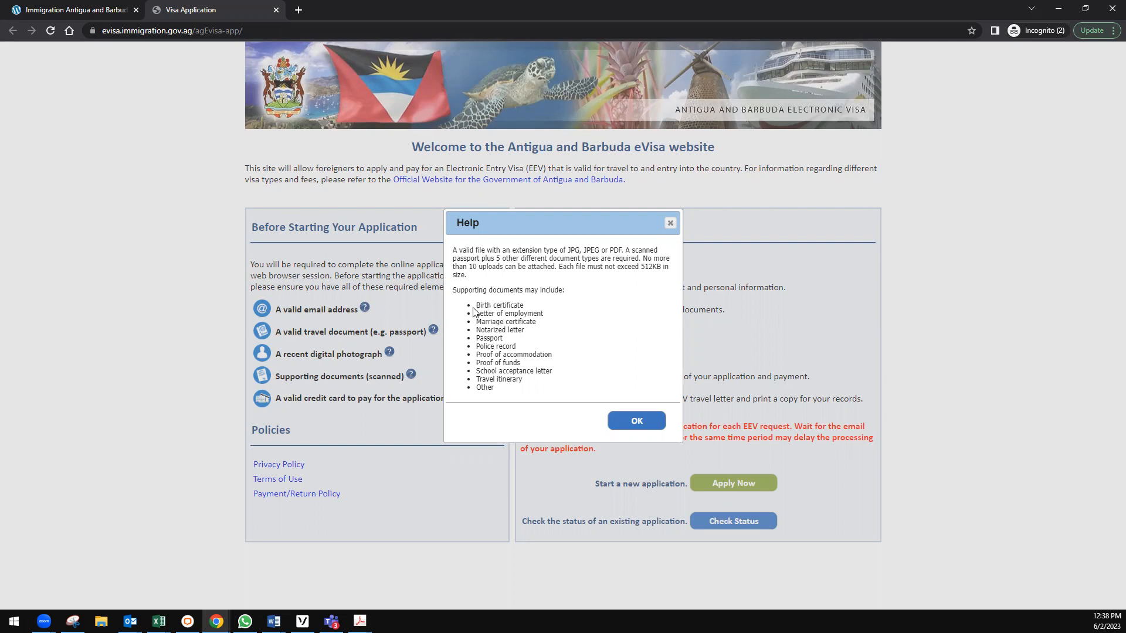
{"action": "left_click_drag", "start_coordinate": [476, 305], "coordinate": [521, 306]}
{"action": "left_click", "coordinate": [531, 307]}
{"action": "left_click_drag", "start_coordinate": [477, 348], "coordinate": [517, 348]}
{"action": "left_click", "coordinate": [529, 346]}
{"action": "left_click_drag", "start_coordinate": [478, 371], "coordinate": [565, 371]}
Highlight 'School acceptance letter' in the supporting documents help.
{"action": "left_click", "coordinate": [564, 372]}
{"action": "left_click_drag", "start_coordinate": [476, 372], "coordinate": [553, 371]}
{"action": "left_click", "coordinate": [560, 374]}
Close that help, review the digital photograph requirements, then close its help.
{"action": "left_click", "coordinate": [633, 423]}
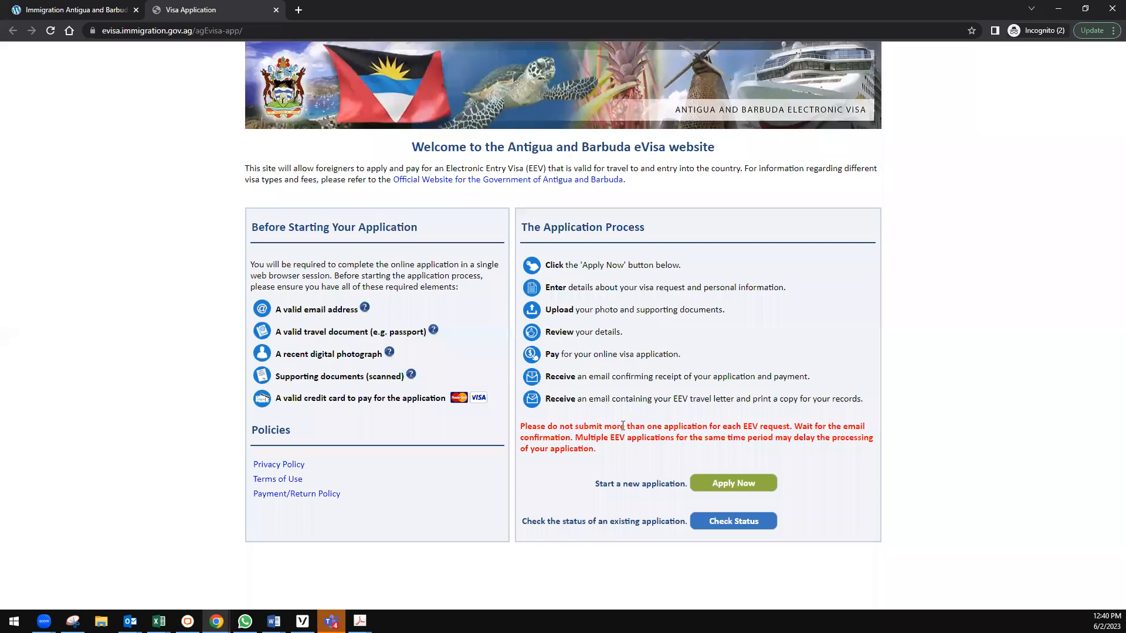
{"action": "left_click", "coordinate": [388, 354]}
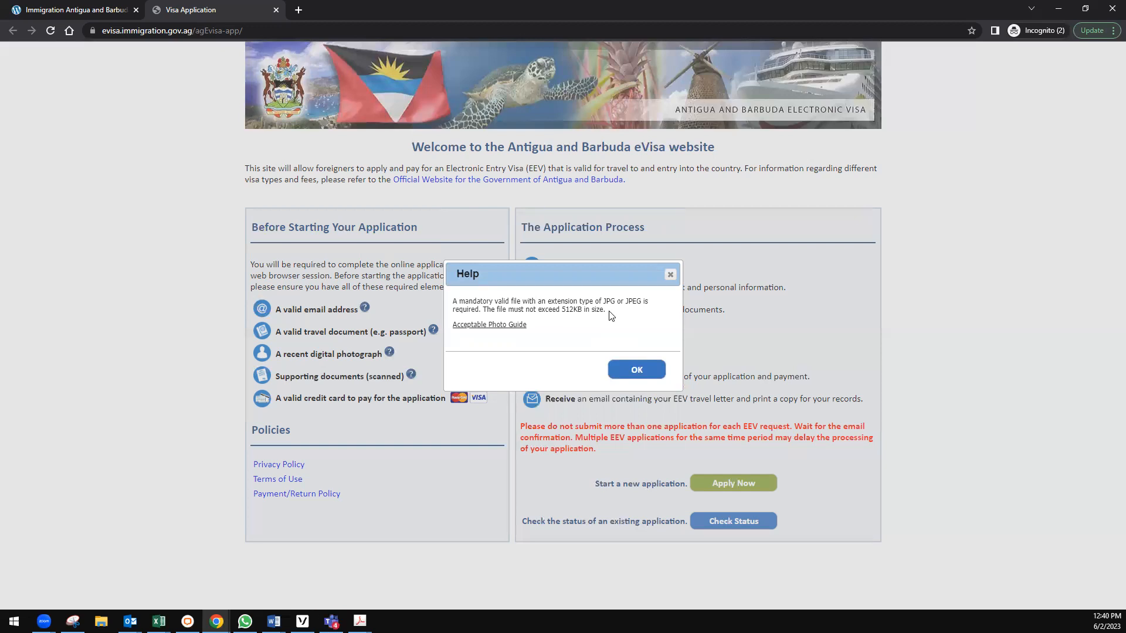
{"action": "left_click", "coordinate": [619, 371]}
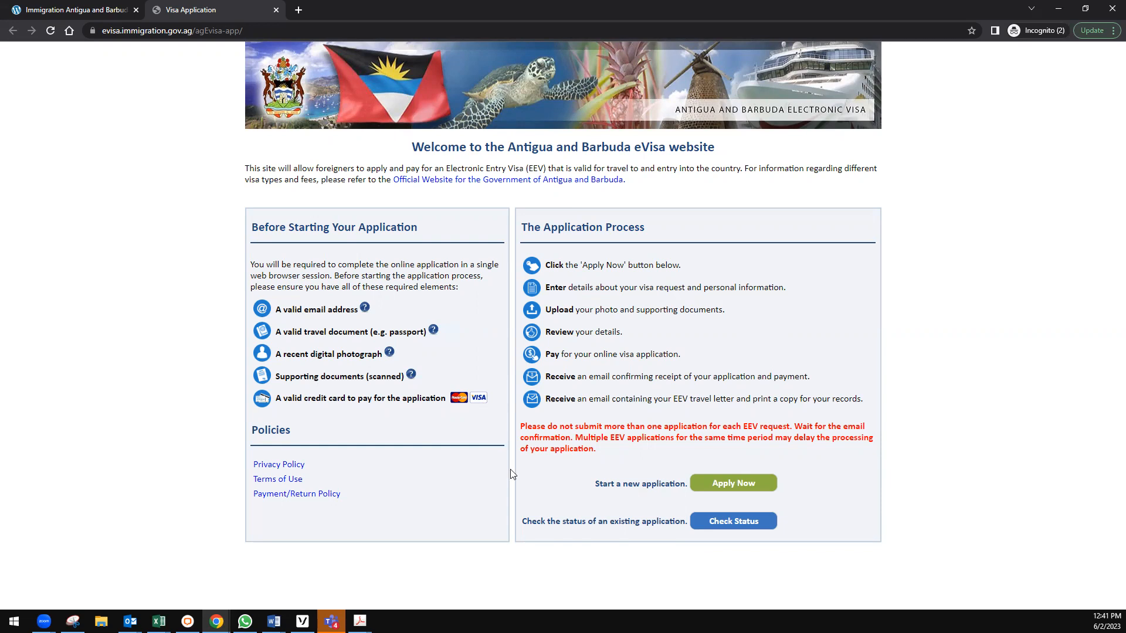
Start a new eVisa application with the green Apply Now button.
{"action": "left_click", "coordinate": [728, 490]}
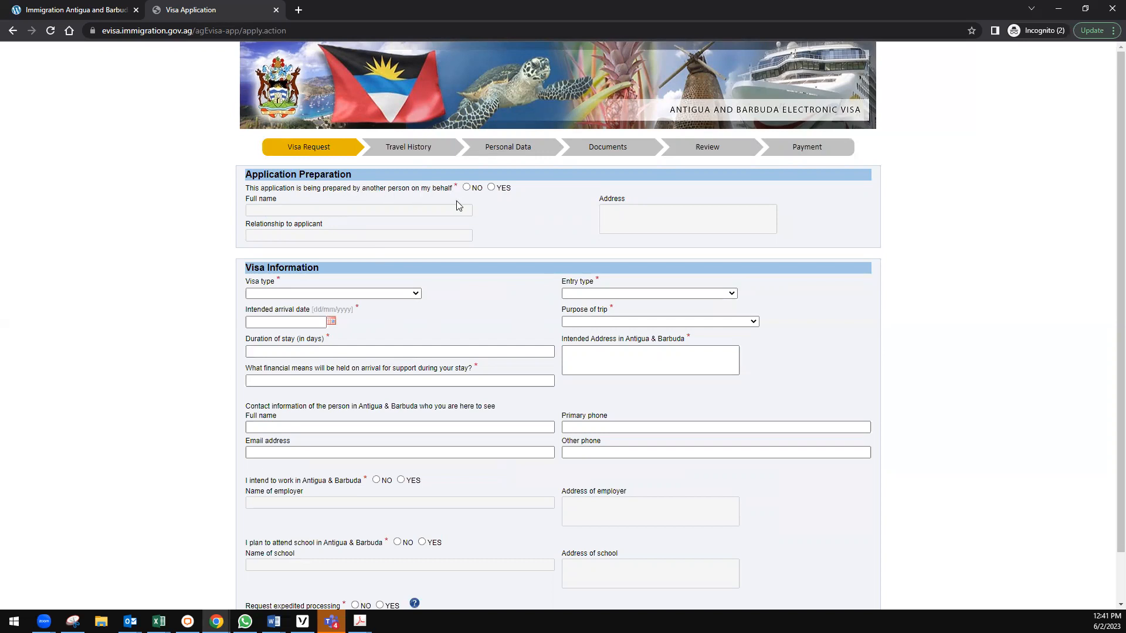
Answer NO to the preparer question and open the Visa type list.
{"action": "left_click", "coordinate": [468, 188]}
{"action": "left_click", "coordinate": [405, 294]}
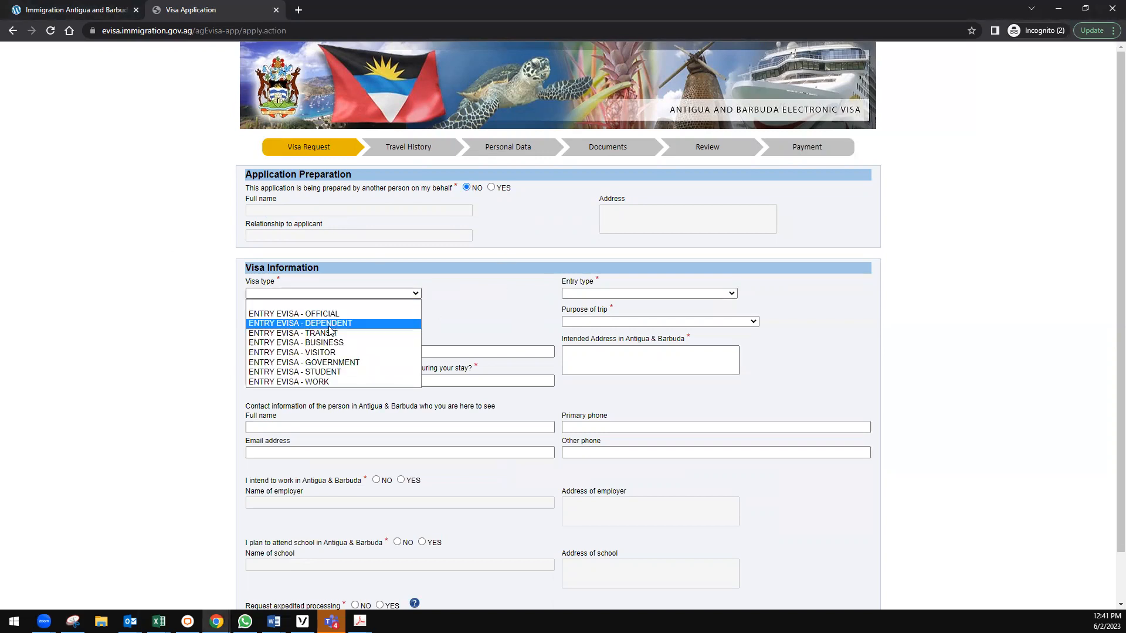
Choose ENTRY EVISA - STUDENT as visa type and MULTIPLE ENTRY as entry type.
{"action": "left_click", "coordinate": [337, 374]}
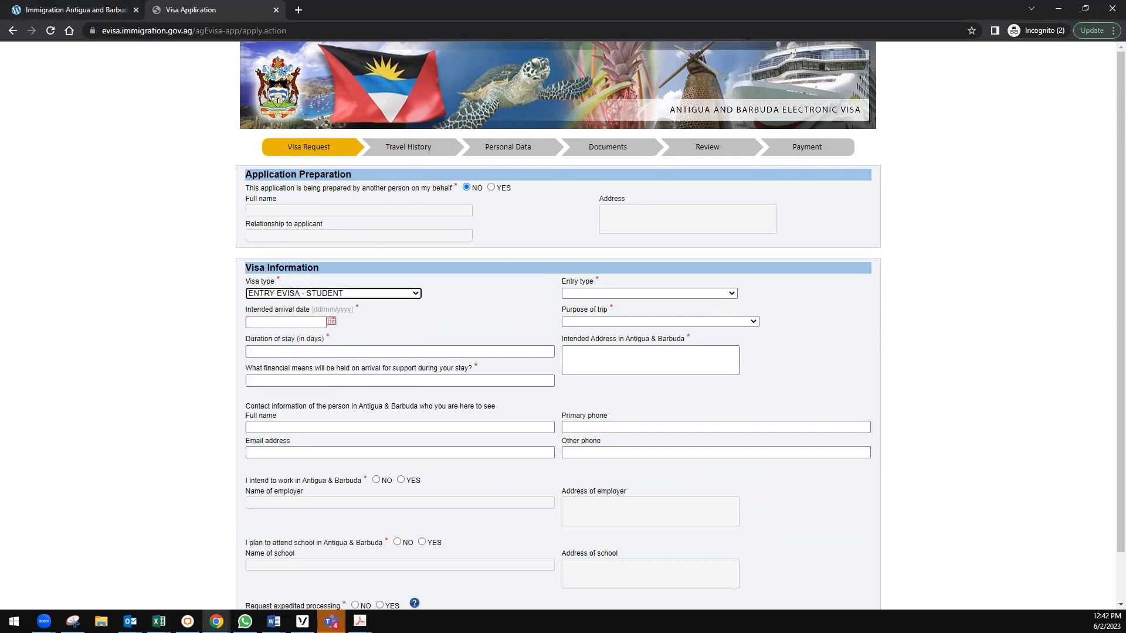
{"action": "left_click", "coordinate": [655, 292]}
{"action": "left_click", "coordinate": [650, 315]}
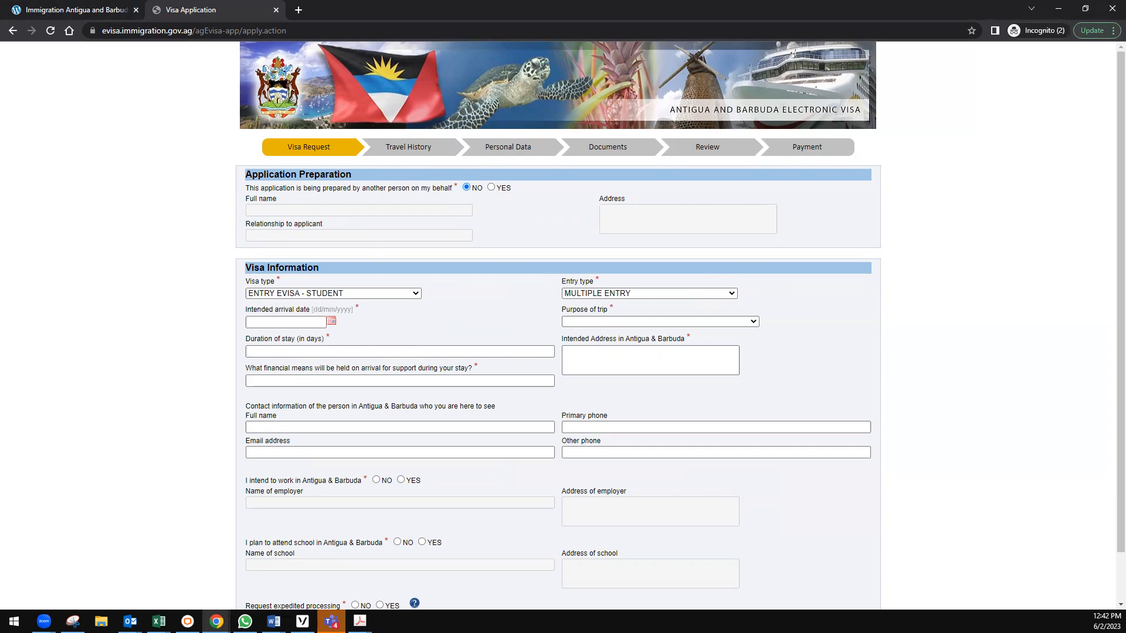
{"action": "key", "text": "alt+Tab"}
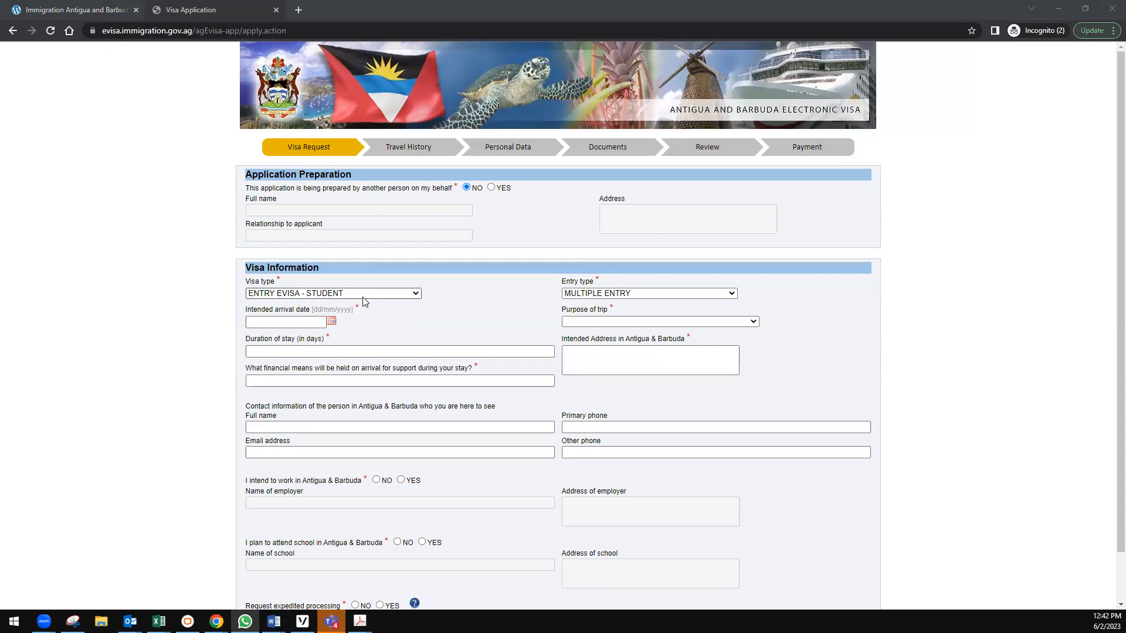
Pick 9 August 2023 from the calendar so the arrival date reads 09/08/2023.
{"action": "left_click", "coordinate": [331, 321]}
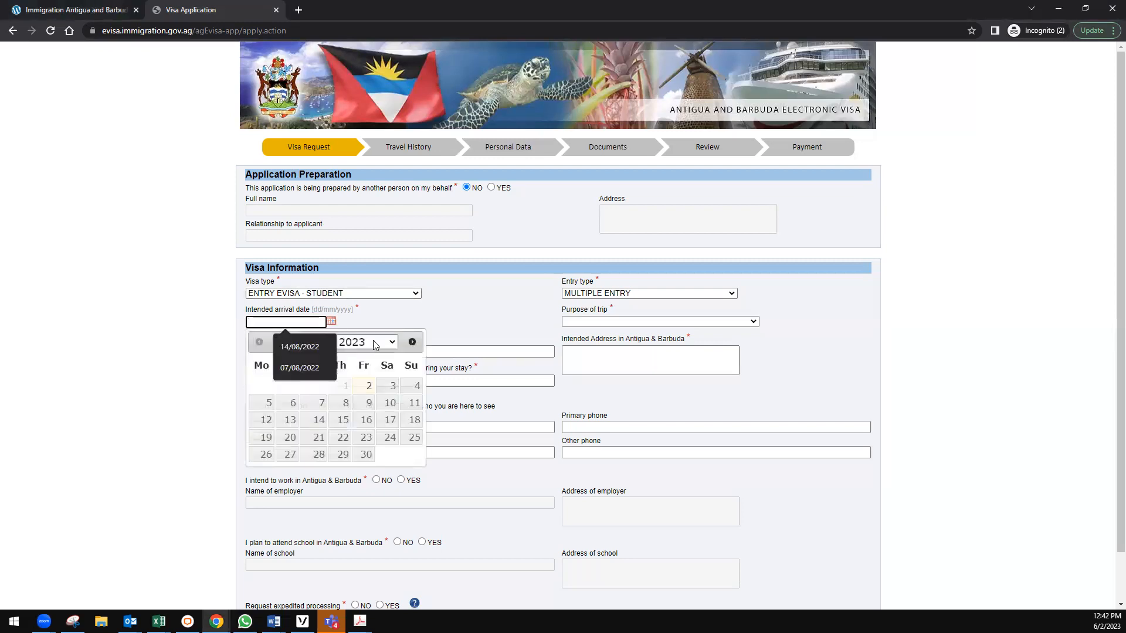
{"action": "left_click", "coordinate": [257, 360]}
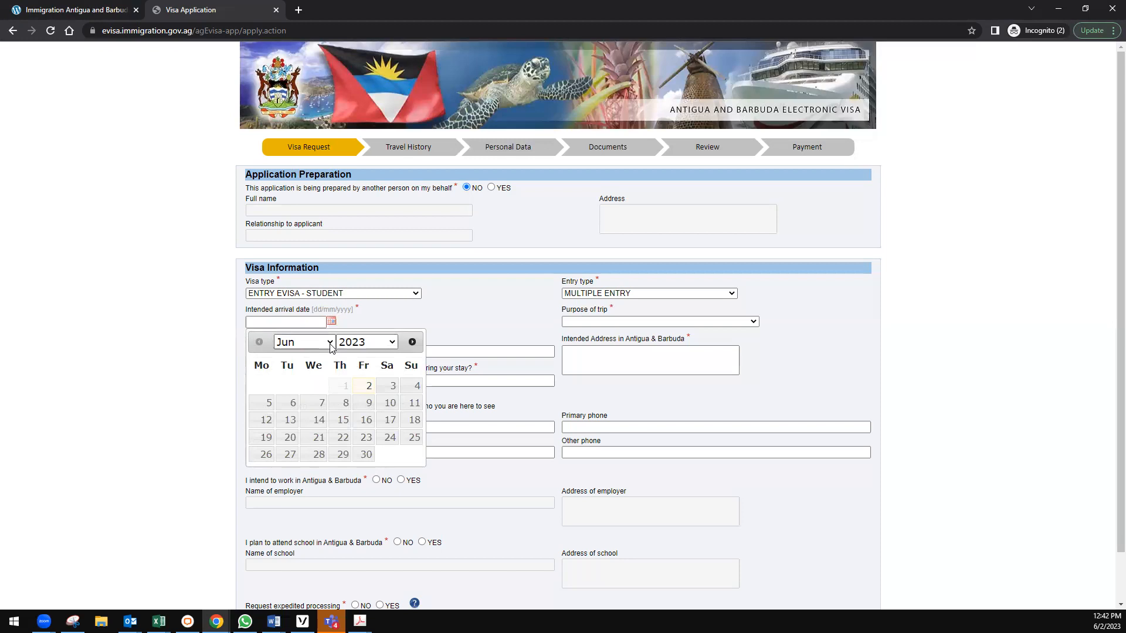
{"action": "left_click", "coordinate": [418, 343]}
{"action": "left_click", "coordinate": [418, 342]}
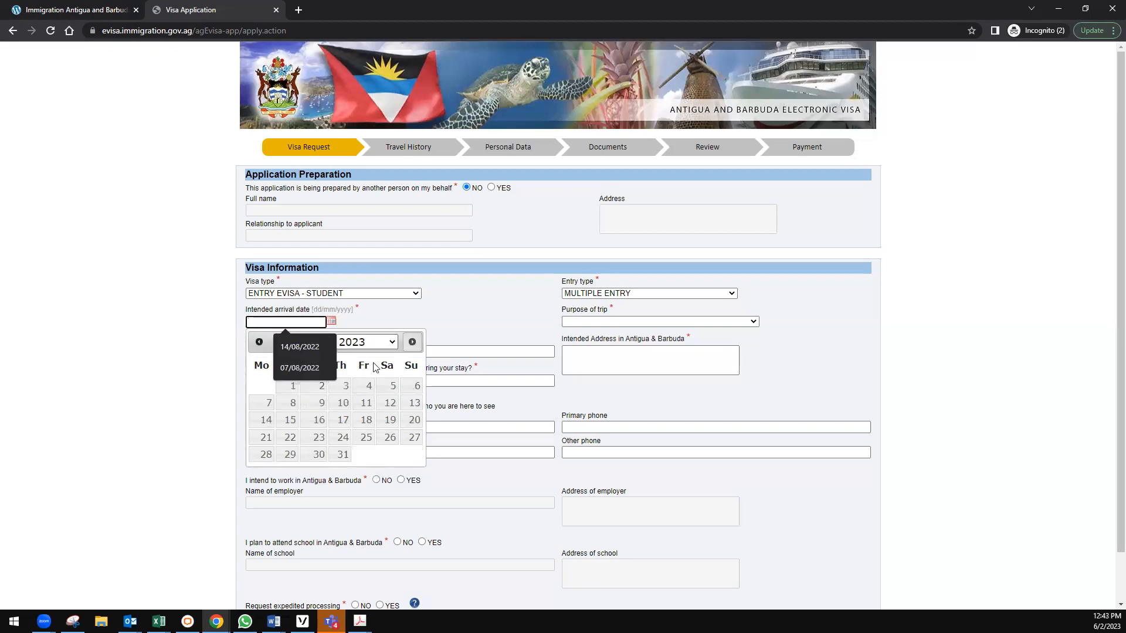
{"action": "left_click", "coordinate": [256, 367]}
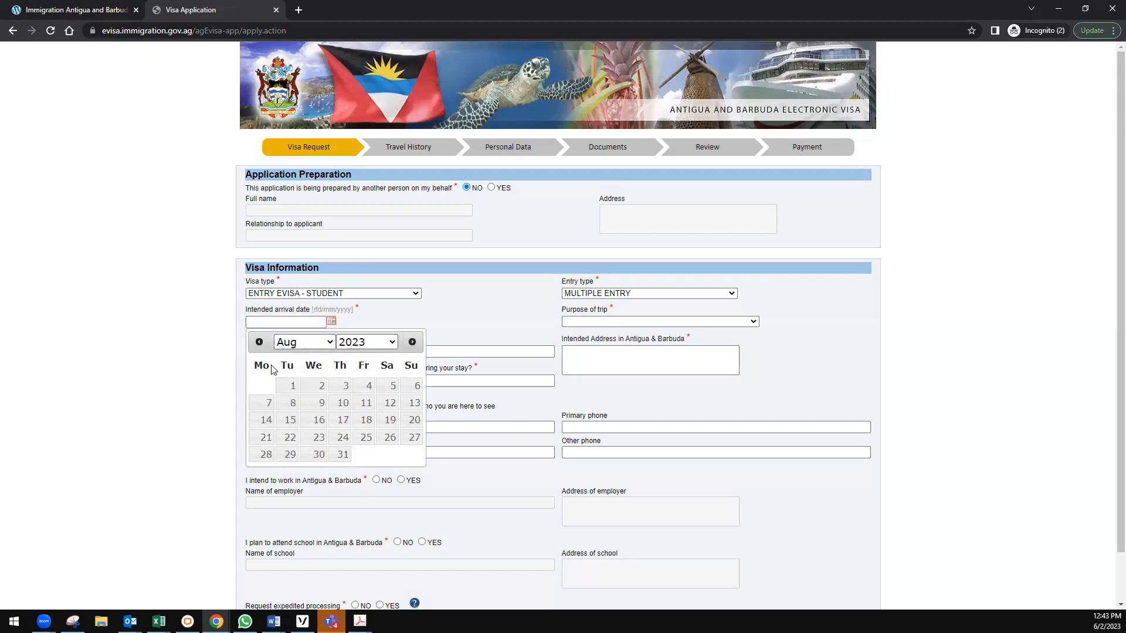
{"action": "left_click", "coordinate": [315, 403]}
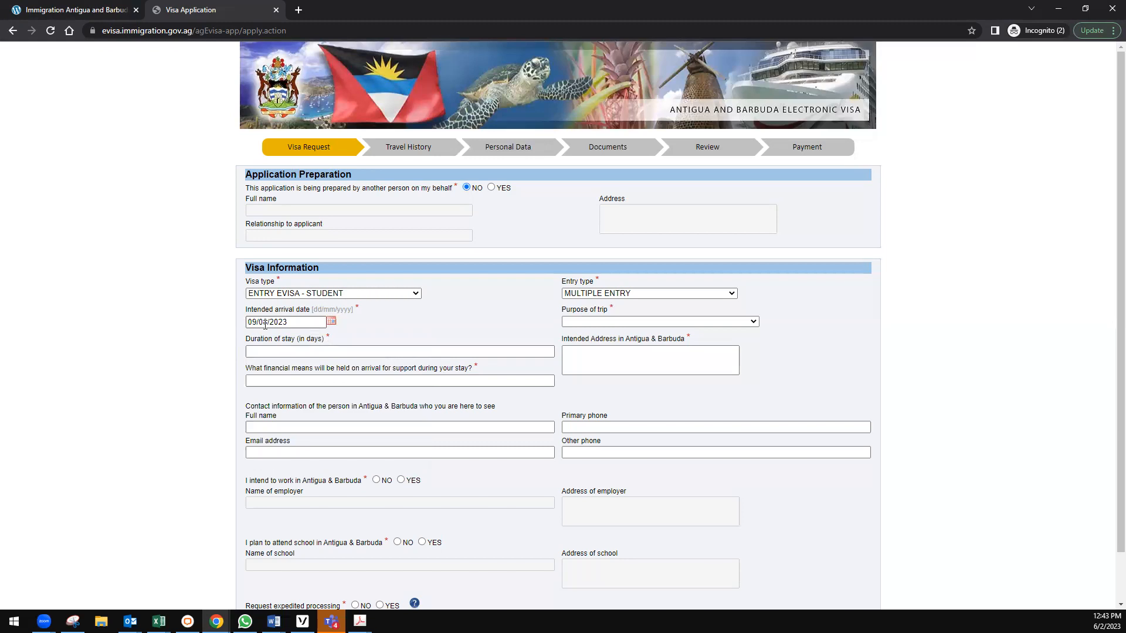
Choose STUDY as the purpose of trip and enter 730 days as the duration of stay.
{"action": "left_click", "coordinate": [586, 322]}
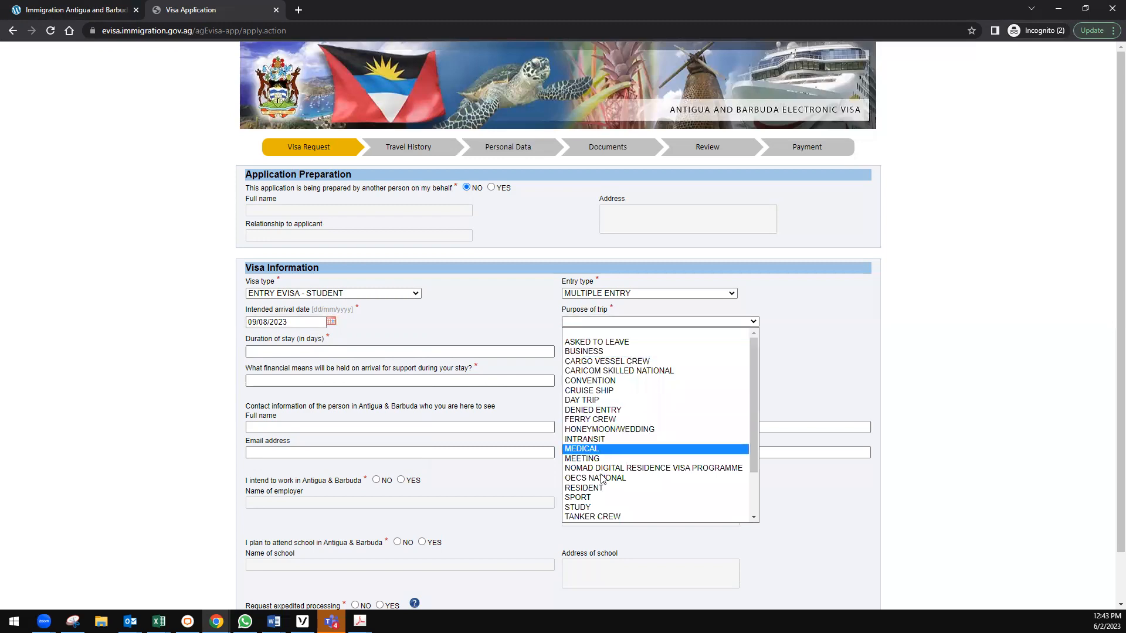
{"action": "left_click", "coordinate": [596, 506]}
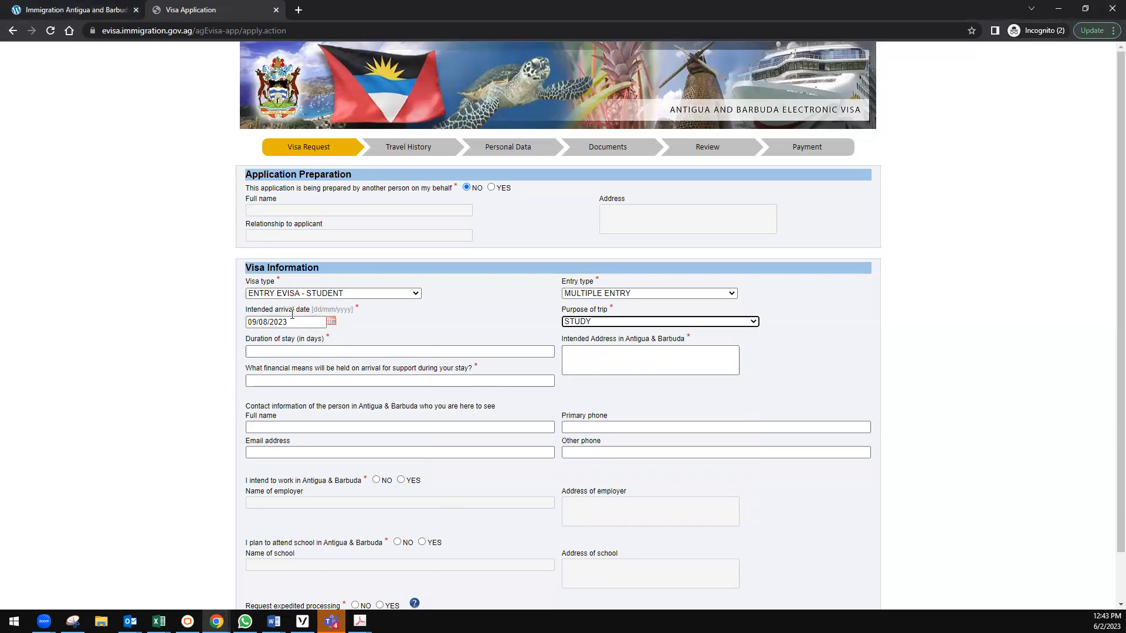
{"action": "left_click", "coordinate": [262, 354]}
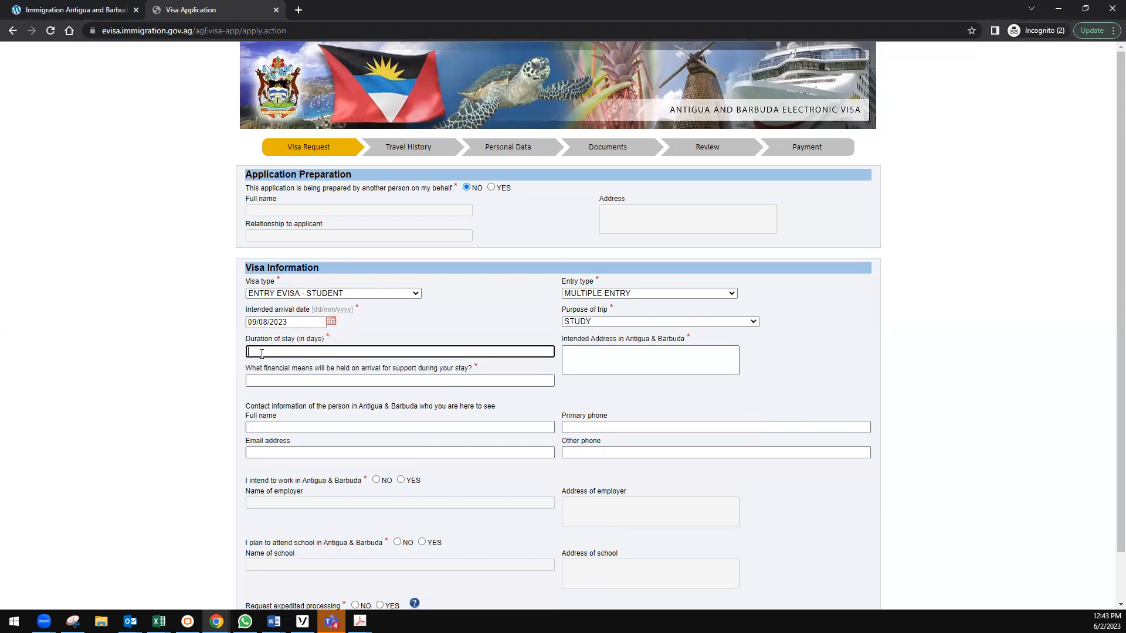
{"action": "type", "text": "730"}
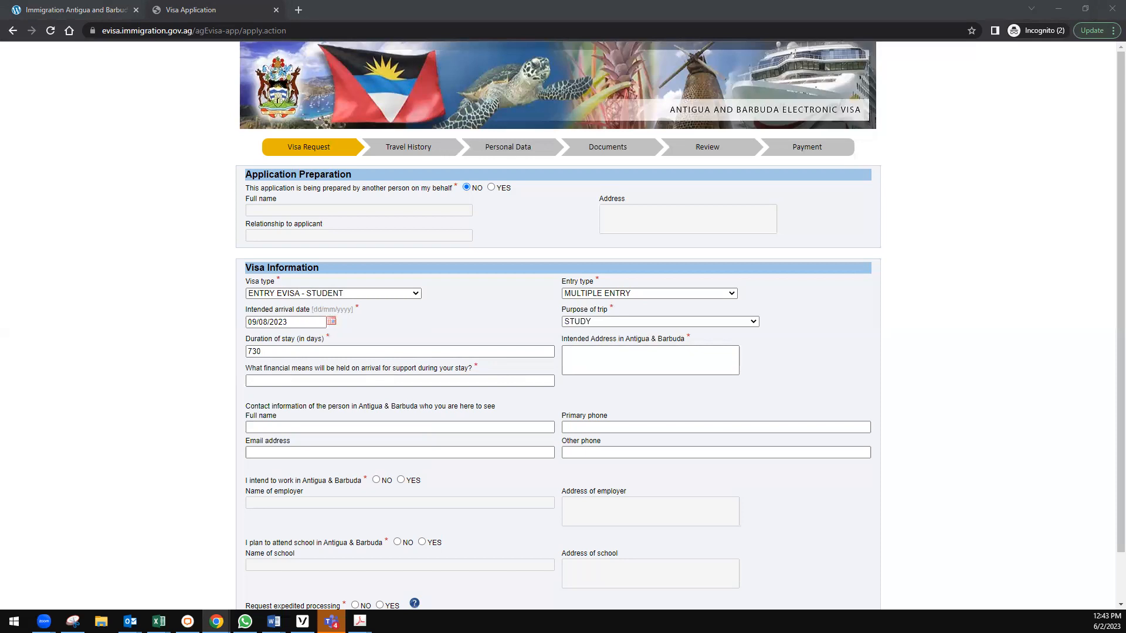
Enter the university's Coolidge, Antigua address as the intended address and BANK LETTER as financial means.
{"action": "left_click", "coordinate": [625, 360]}
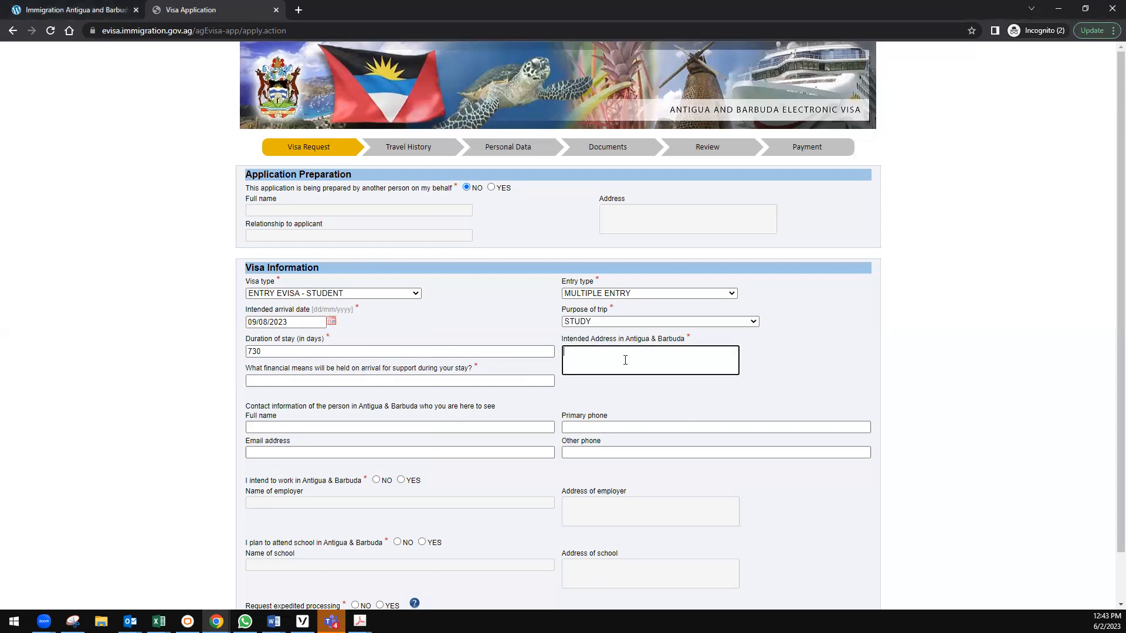
{"action": "type", "text": "UNIVERSITY PARK"}
{"action": "type", "text": "JABBER"}
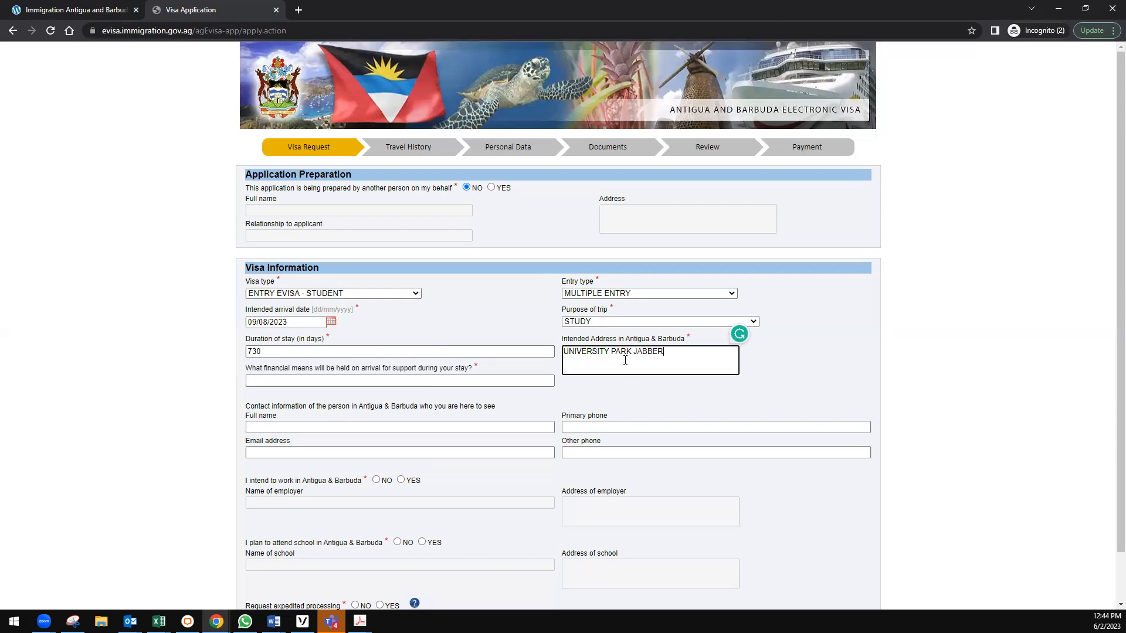
{"action": "type", "text": "WOCK BEACH ROAD COOLIDGE ANTIGUA"}
{"action": "scroll", "coordinate": [376, 381], "scroll_direction": "down", "scroll_amount": 1}
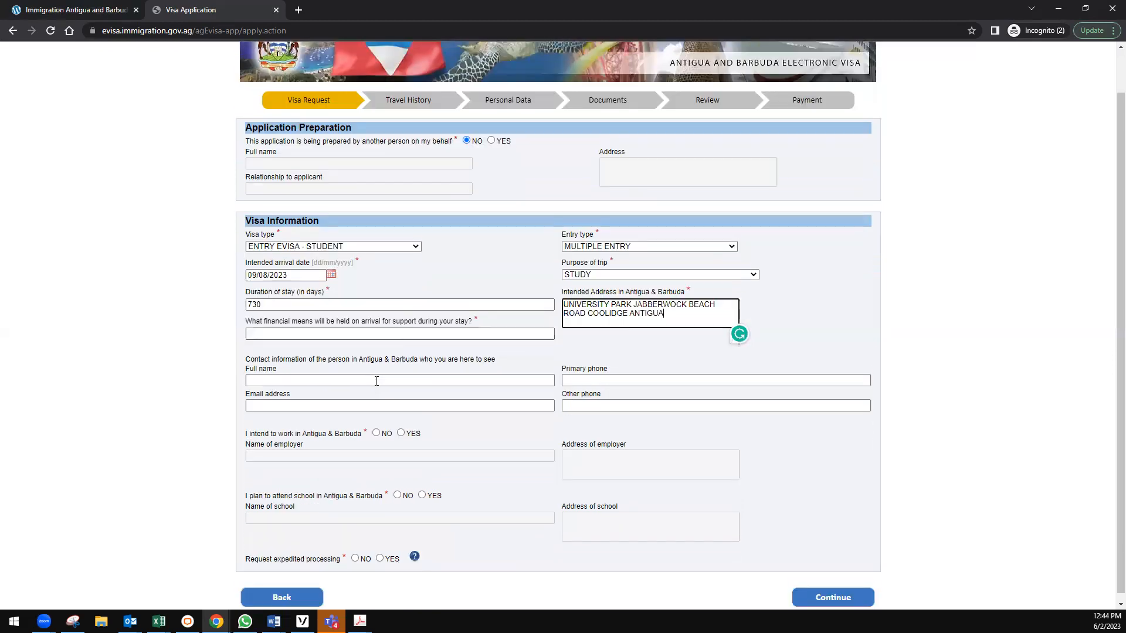
{"action": "scroll", "coordinate": [376, 381], "scroll_direction": "down", "scroll_amount": 1}
{"action": "left_click", "coordinate": [423, 327]}
{"action": "type", "text": "BANK LETTER"}
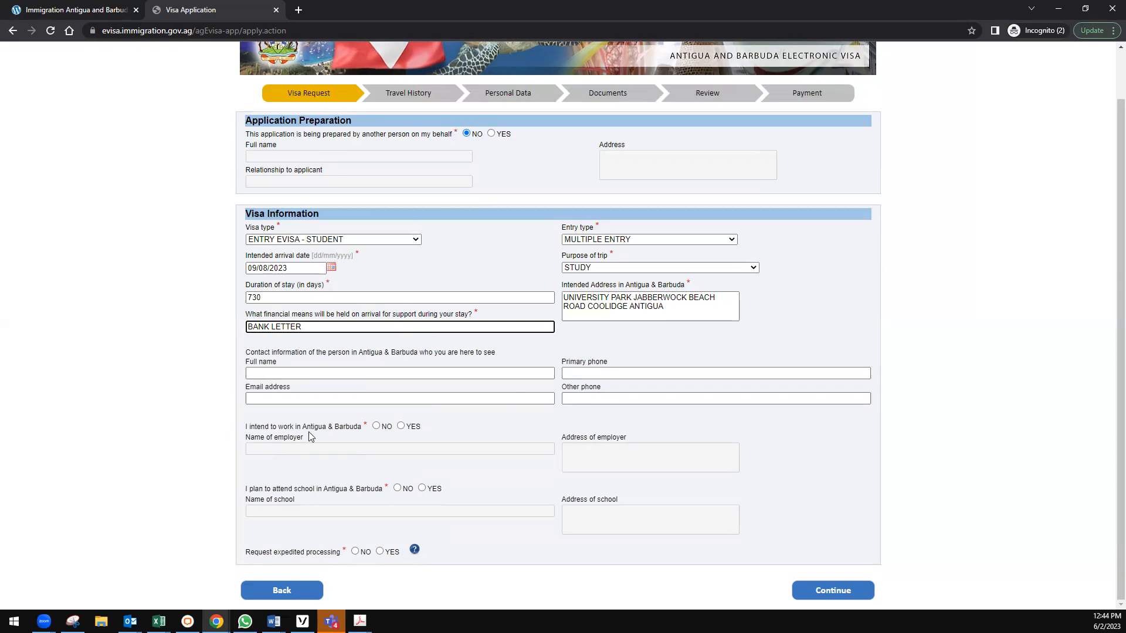
Answer NO to working and YES to attending school at AMERICAN UNIVERSITY OF ANTIGUA.
{"action": "left_click", "coordinate": [377, 428]}
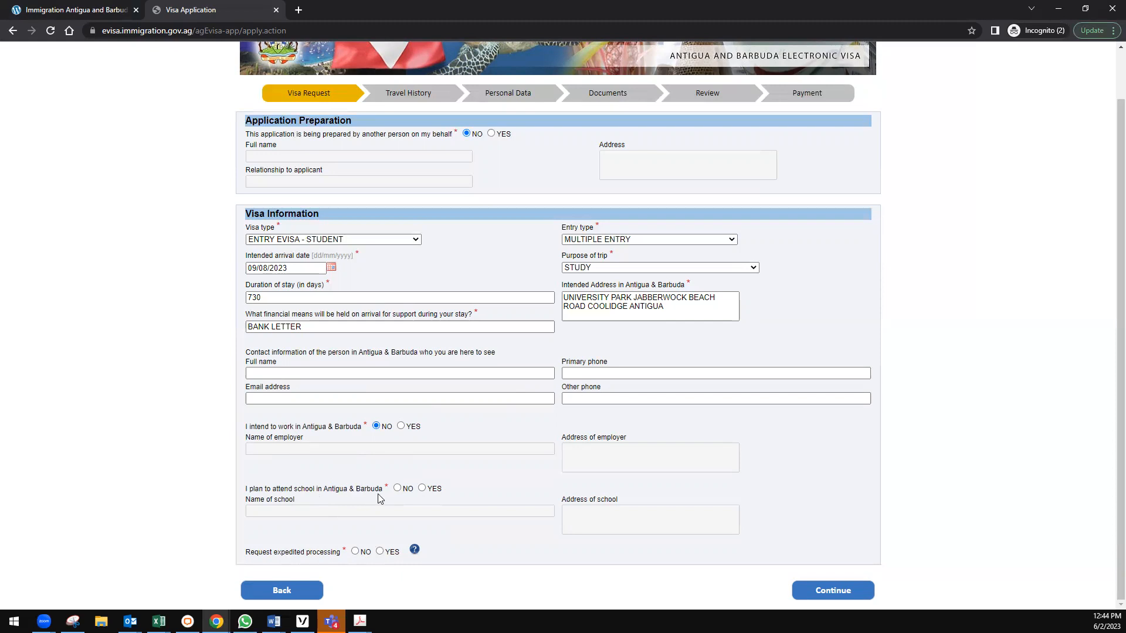
{"action": "left_click", "coordinate": [422, 490]}
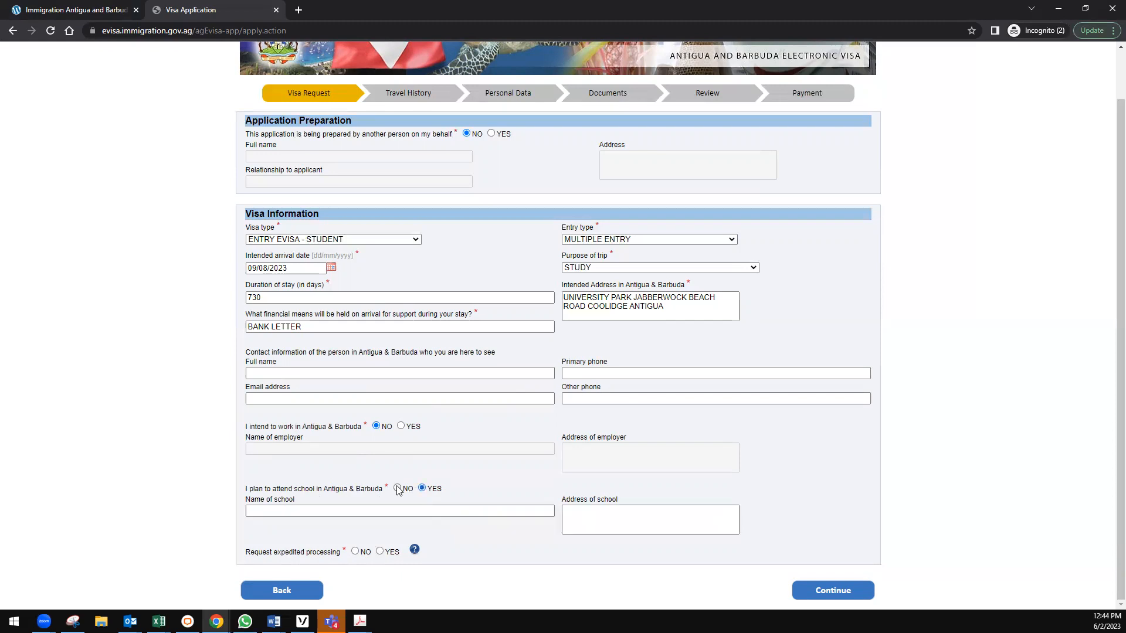
{"action": "left_click", "coordinate": [294, 509]}
{"action": "type", "text": "AMERI"}
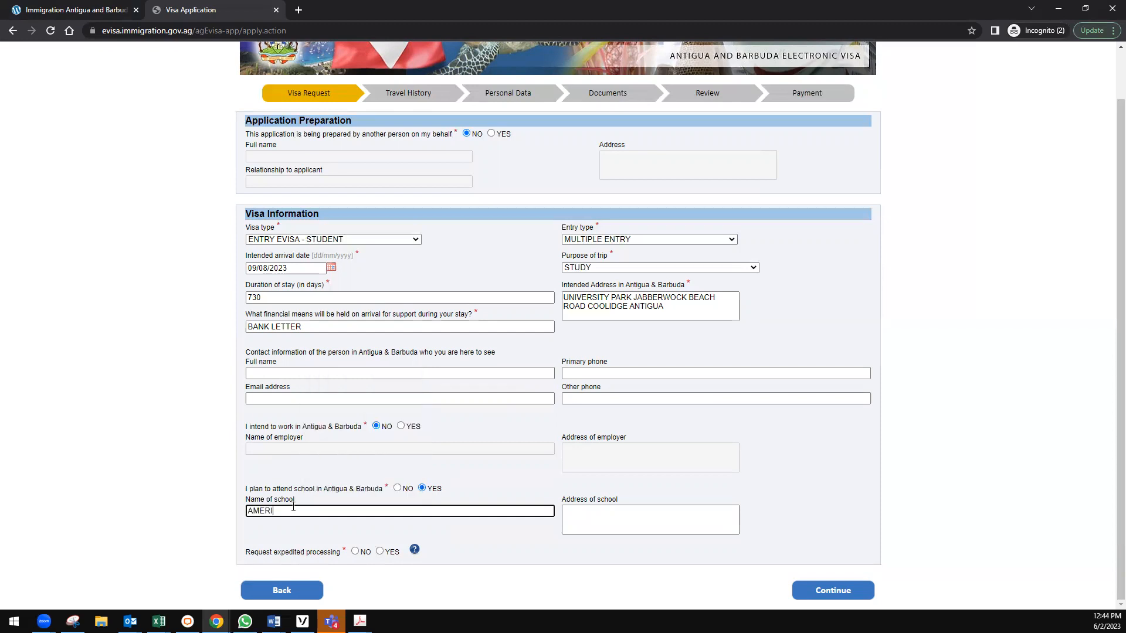
{"action": "type", "text": "CAN UNIVERSITY OF ANTIGUA"}
Copy the intended address into the Address of school field and dismiss the autofill suggestions.
{"action": "left_click_drag", "start_coordinate": [664, 306], "coordinate": [551, 292]}
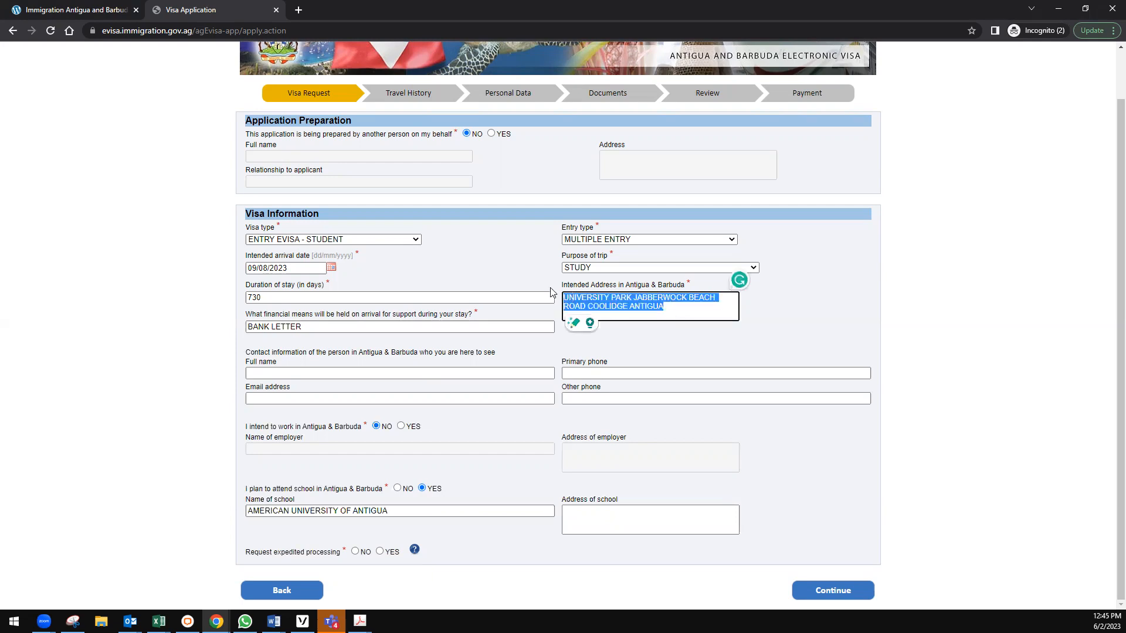
{"action": "key", "text": "ctrl+c"}
{"action": "left_click", "coordinate": [577, 515]}
{"action": "key", "text": "ctrl+v"}
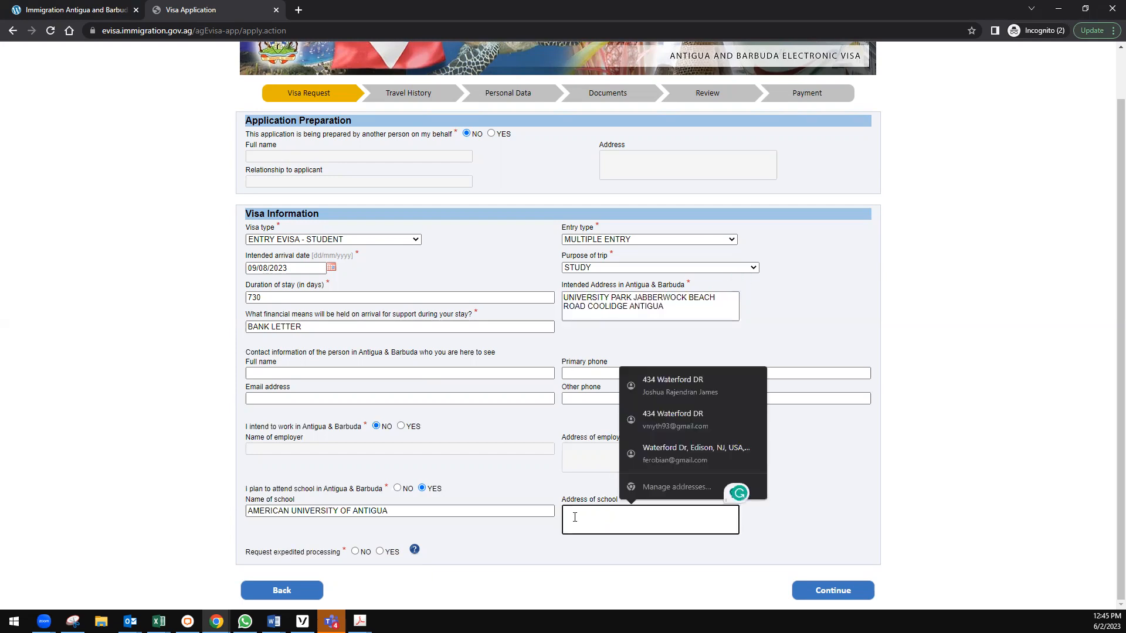
{"action": "left_click", "coordinate": [870, 483]}
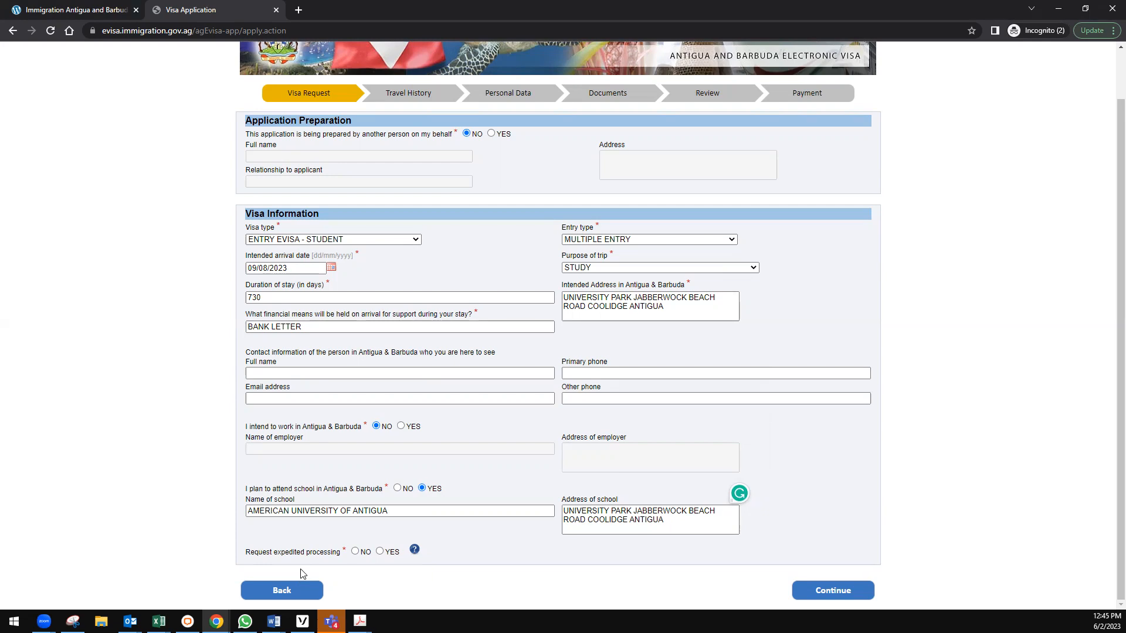
{"action": "scroll", "coordinate": [169, 430], "scroll_direction": "up", "scroll_amount": 2}
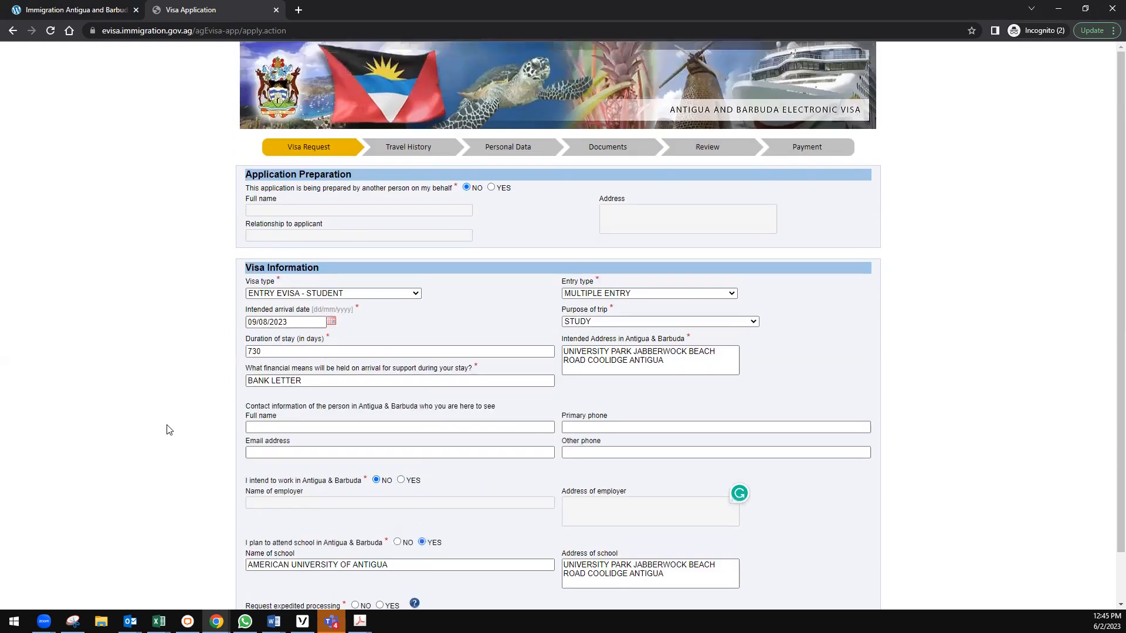
{"action": "scroll", "coordinate": [168, 430], "scroll_direction": "down", "scroll_amount": 2}
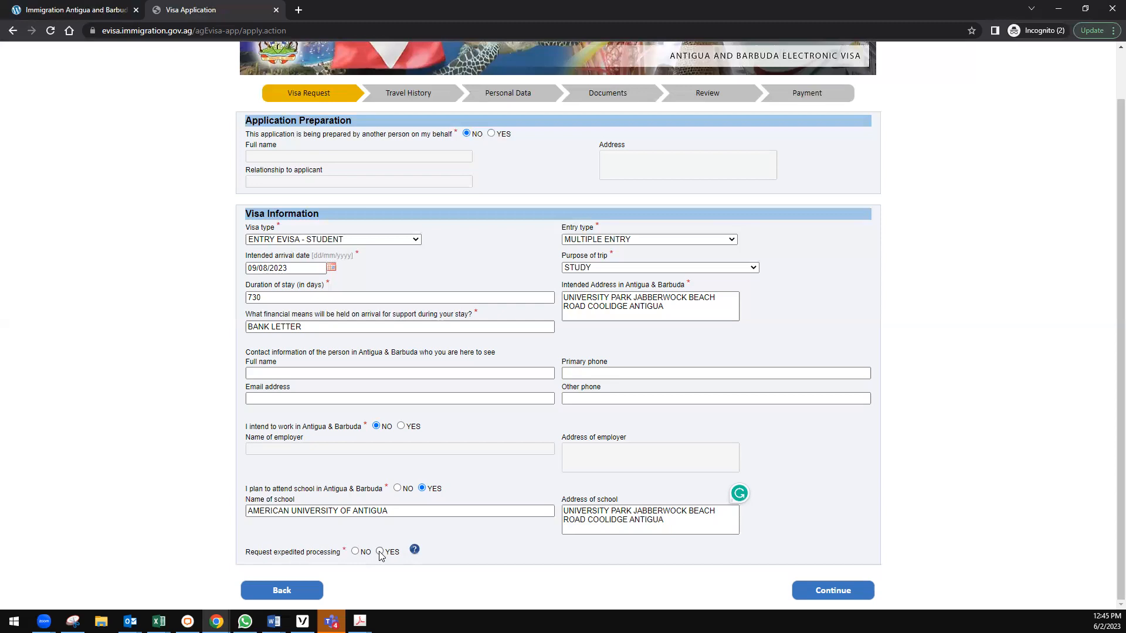
Check the expedited processing help, answer NO to expedited processing, and continue.
{"action": "left_click", "coordinate": [414, 549]}
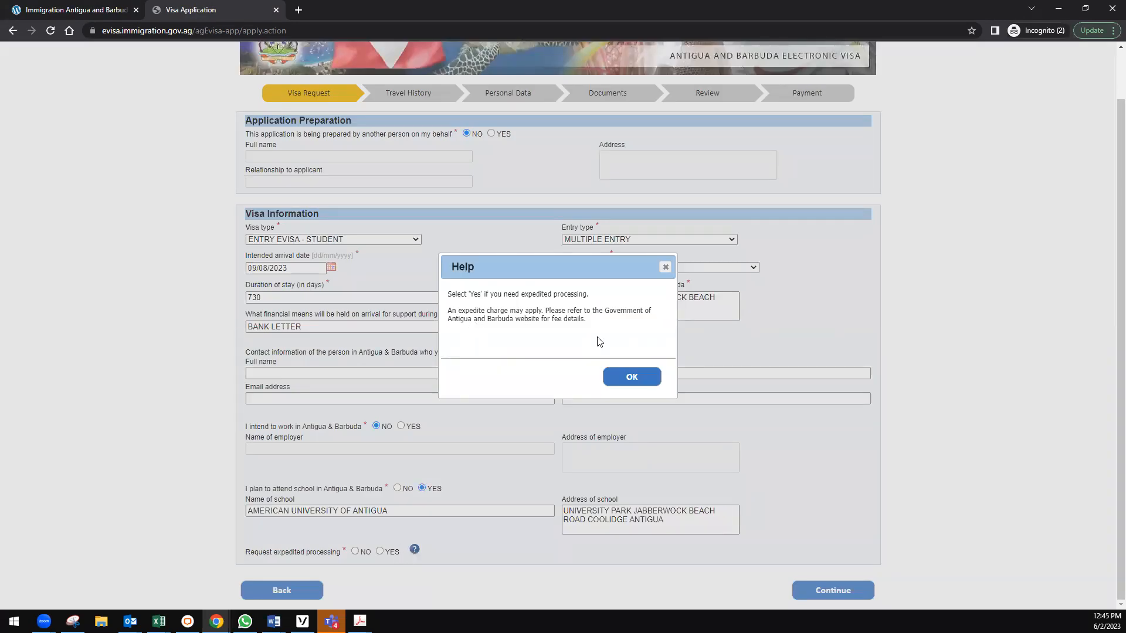
{"action": "left_click", "coordinate": [629, 376]}
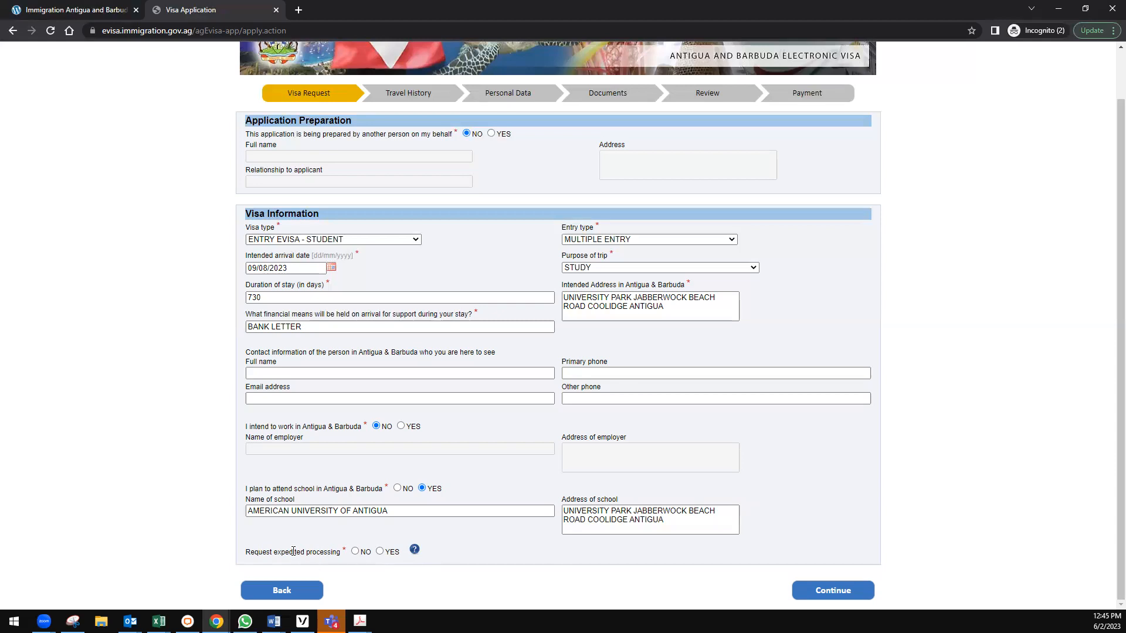
{"action": "left_click", "coordinate": [355, 552]}
{"action": "left_click", "coordinate": [832, 591]}
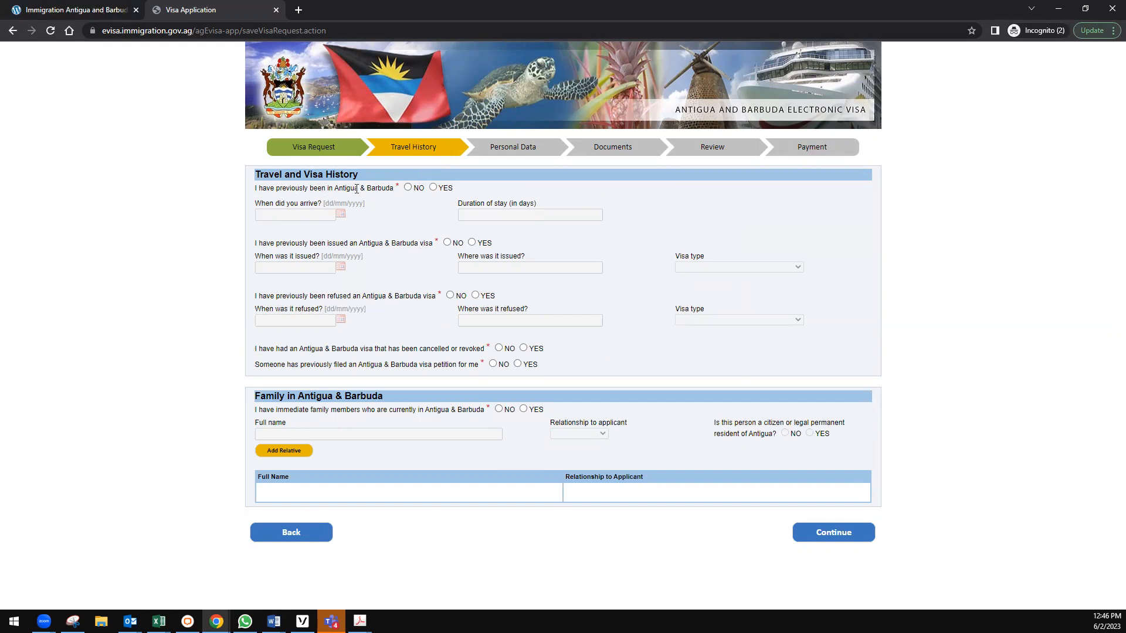
Answer NO to the six prior-visit, visa and family-in-Antigua questions and continue to Personal Data.
{"action": "left_click", "coordinate": [408, 188]}
{"action": "left_click", "coordinate": [447, 243]}
{"action": "left_click", "coordinate": [449, 295]}
{"action": "left_click", "coordinate": [499, 348]}
{"action": "left_click", "coordinate": [493, 364]}
{"action": "left_click", "coordinate": [500, 410]}
{"action": "left_click", "coordinate": [839, 538]}
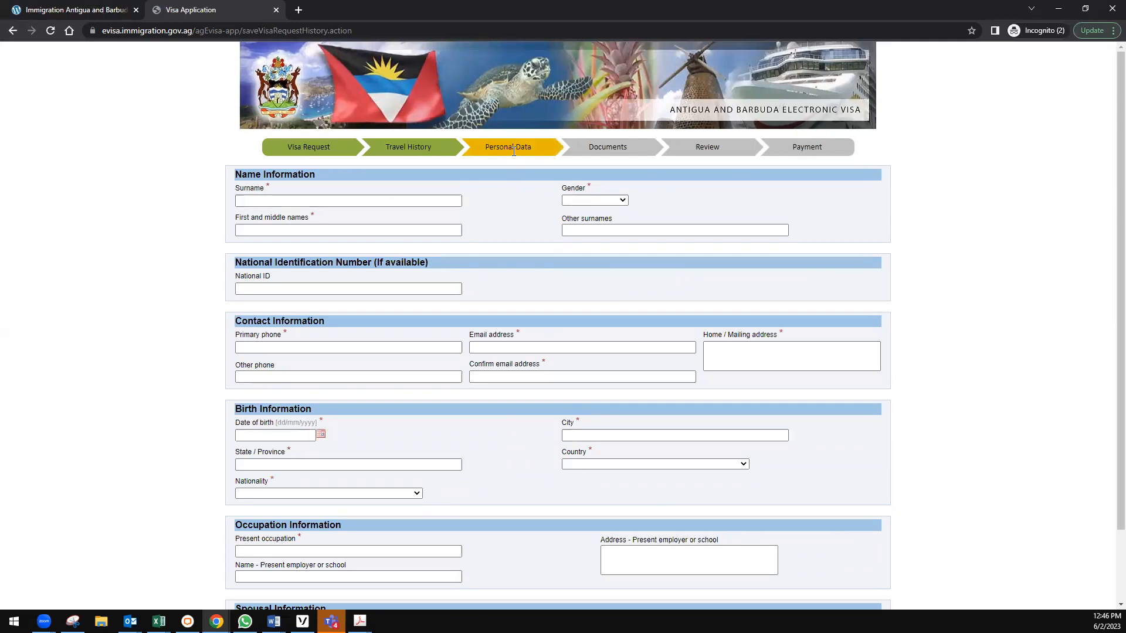
Enter the applicant's surname and first name, and set gender to MALE.
{"action": "left_click", "coordinate": [246, 202]}
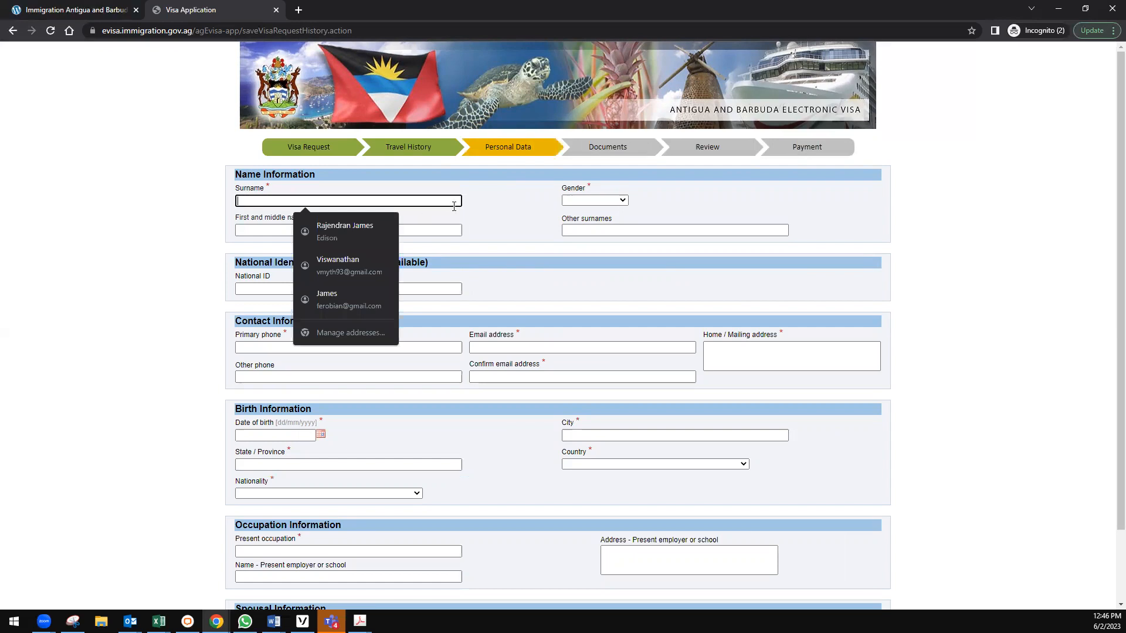
{"action": "key", "text": "Tab"}
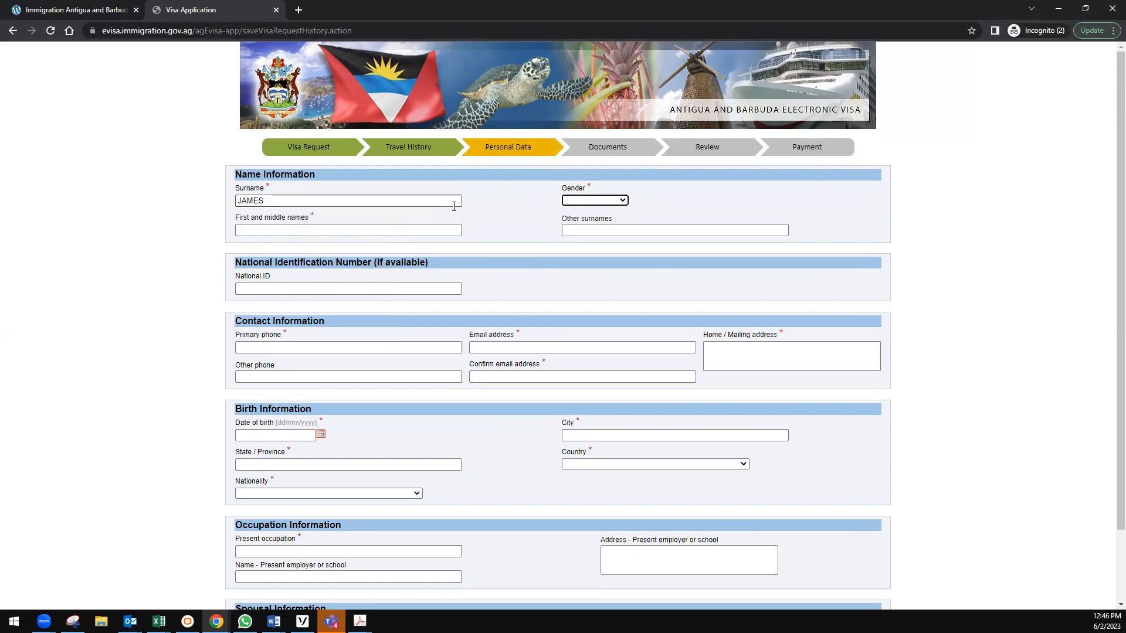
{"action": "left_click", "coordinate": [593, 200]}
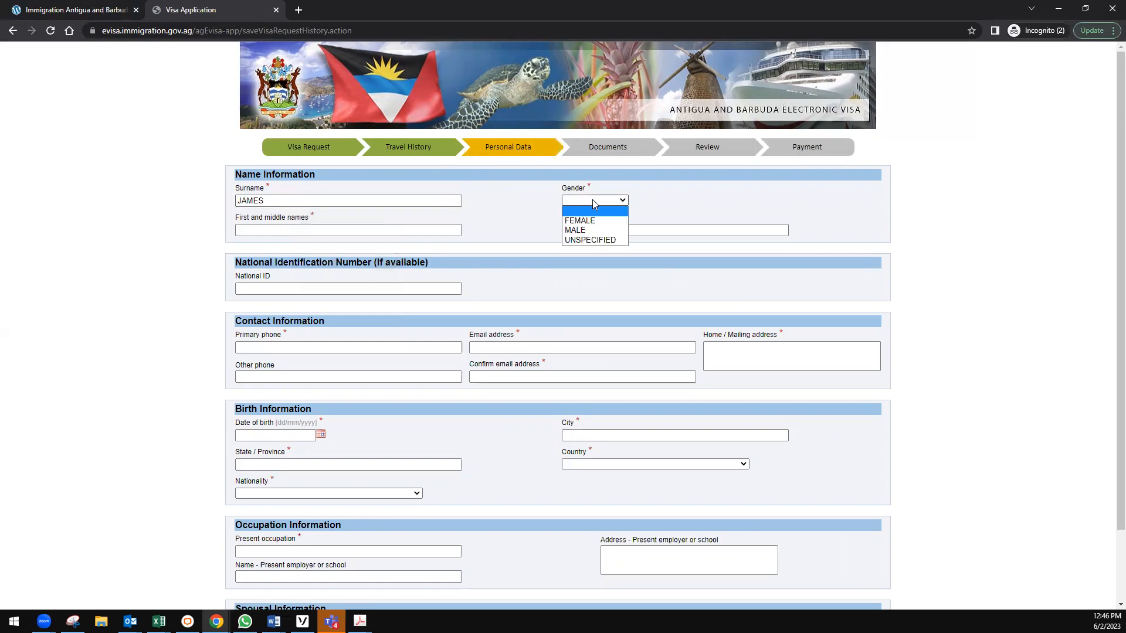
{"action": "left_click", "coordinate": [590, 230]}
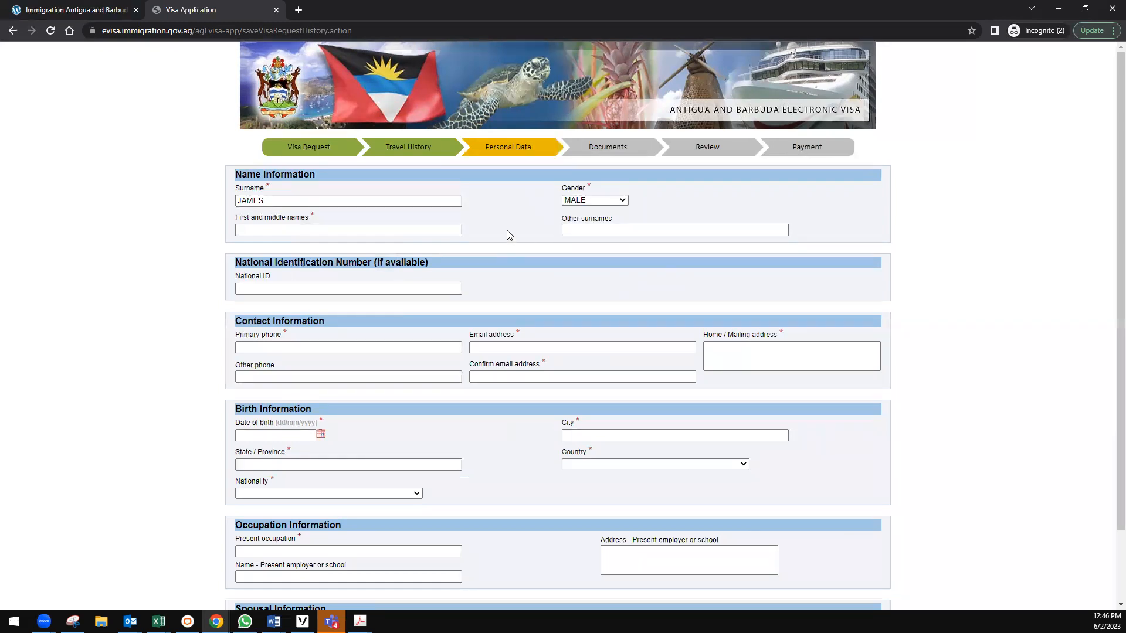
{"action": "key", "text": "Tab"}
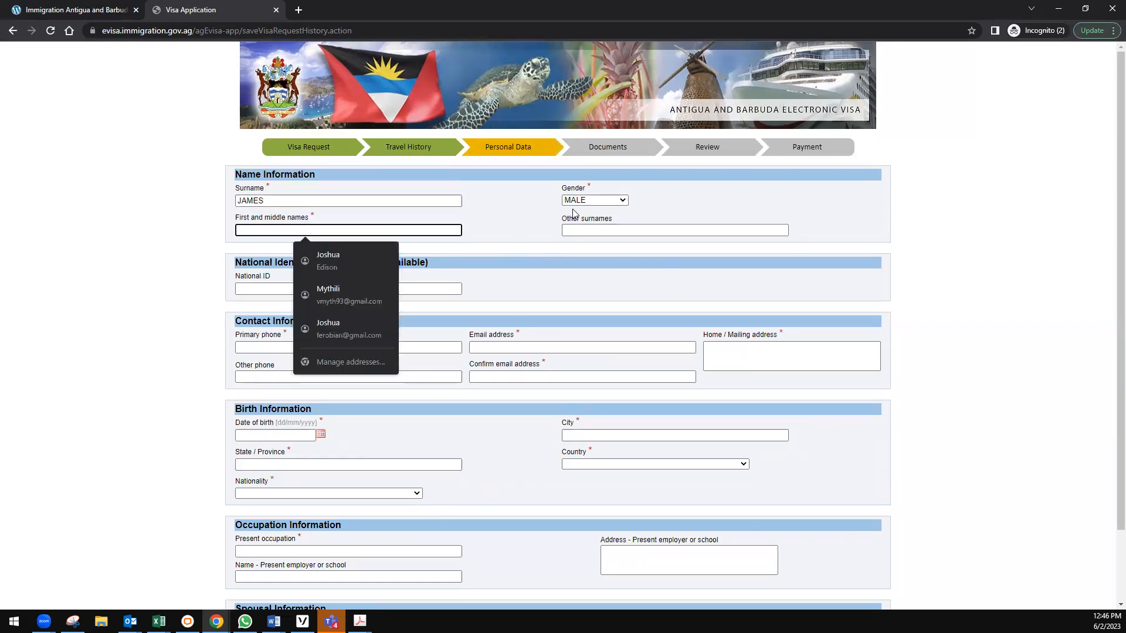
{"action": "key", "text": "Tab"}
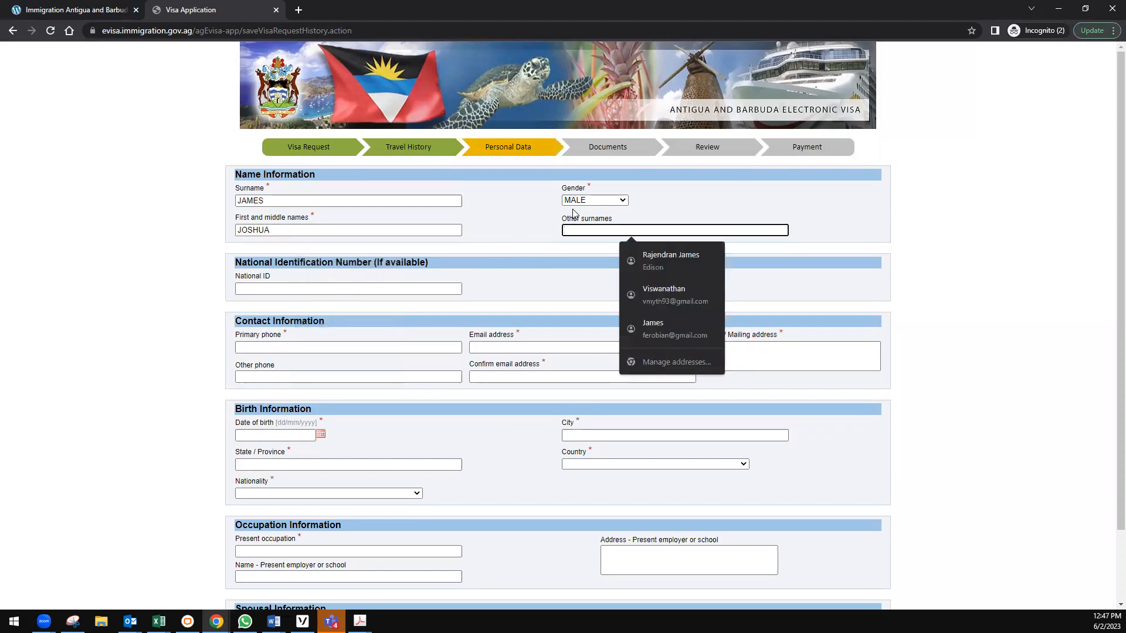
{"action": "key", "text": "Tab"}
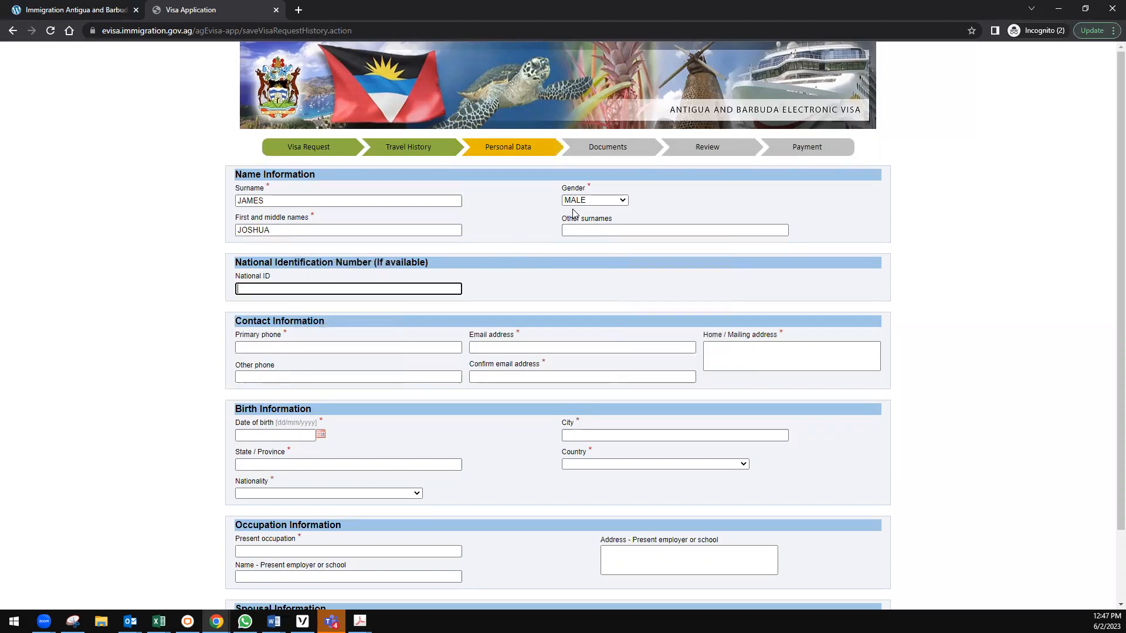
Enter the applicant's primary phone number and e-mail address.
{"action": "scroll", "coordinate": [510, 329], "scroll_direction": "down", "scroll_amount": 1}
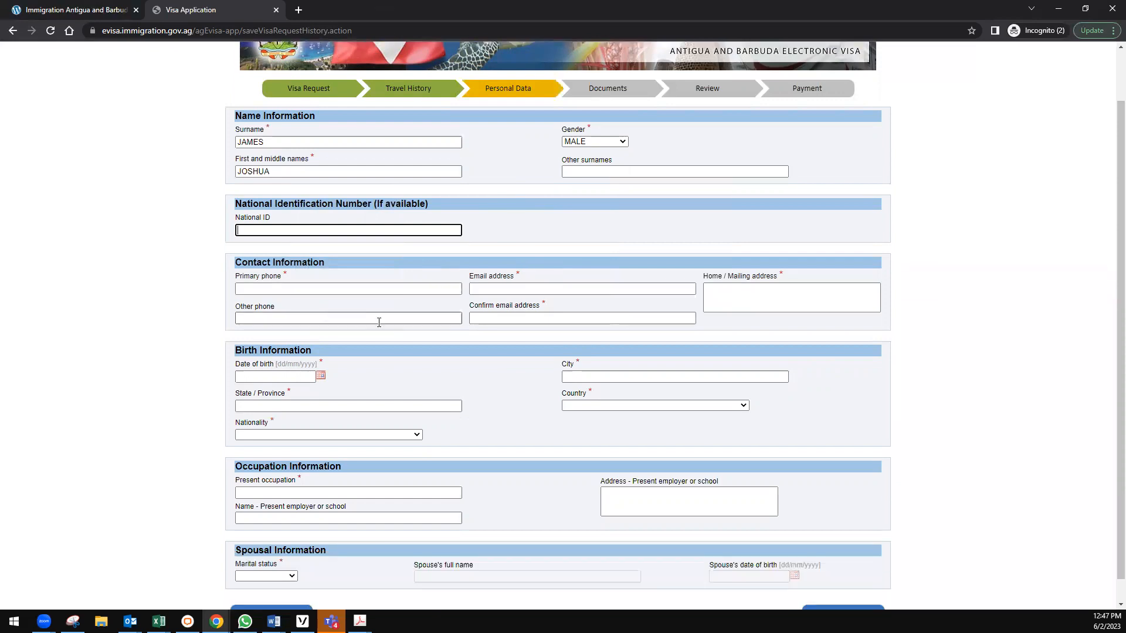
{"action": "left_click", "coordinate": [289, 289]}
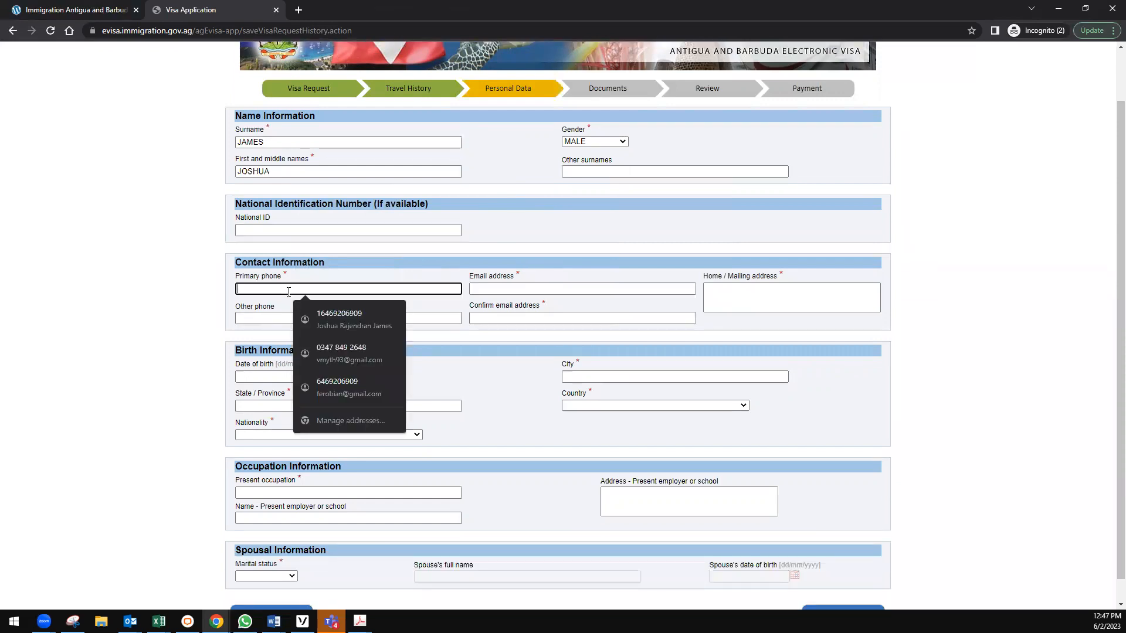
{"action": "key", "text": "Escape"}
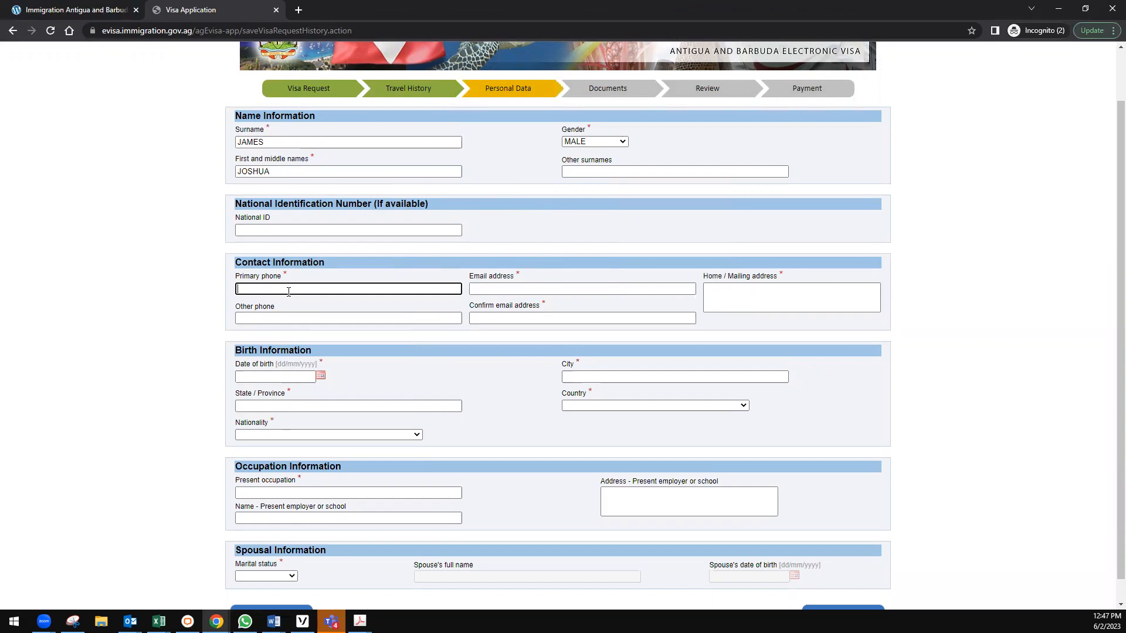
{"action": "type", "text": "5678901234"}
{"action": "key", "text": "Tab"}
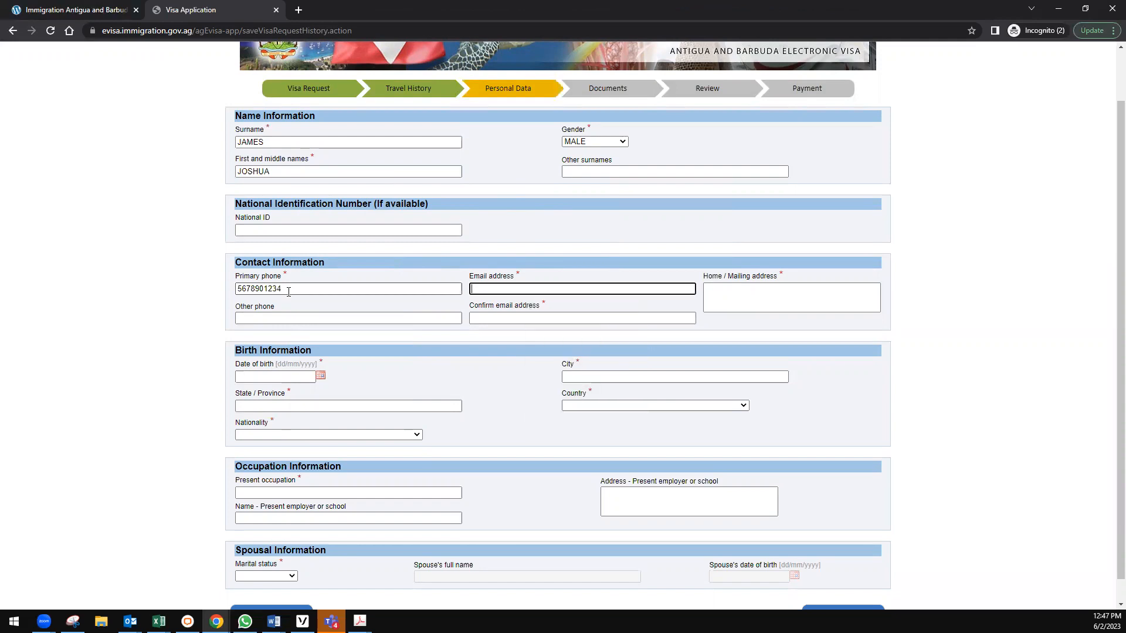
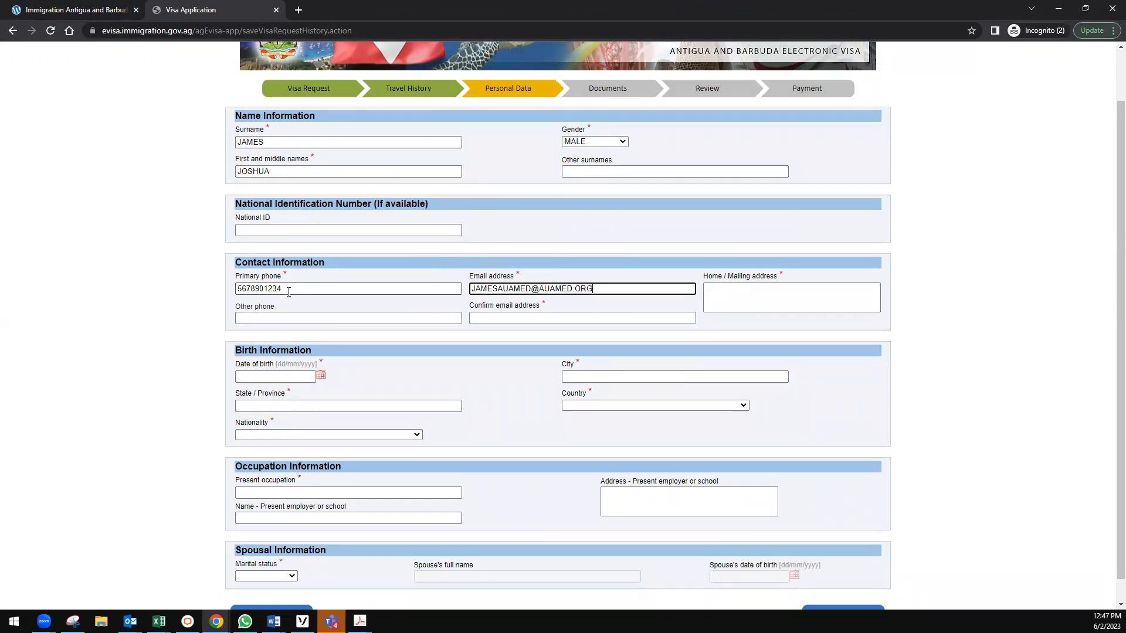
Enter the applicant's New York mailing address and confirm the e-mail address.
{"action": "key", "text": "Tab"}
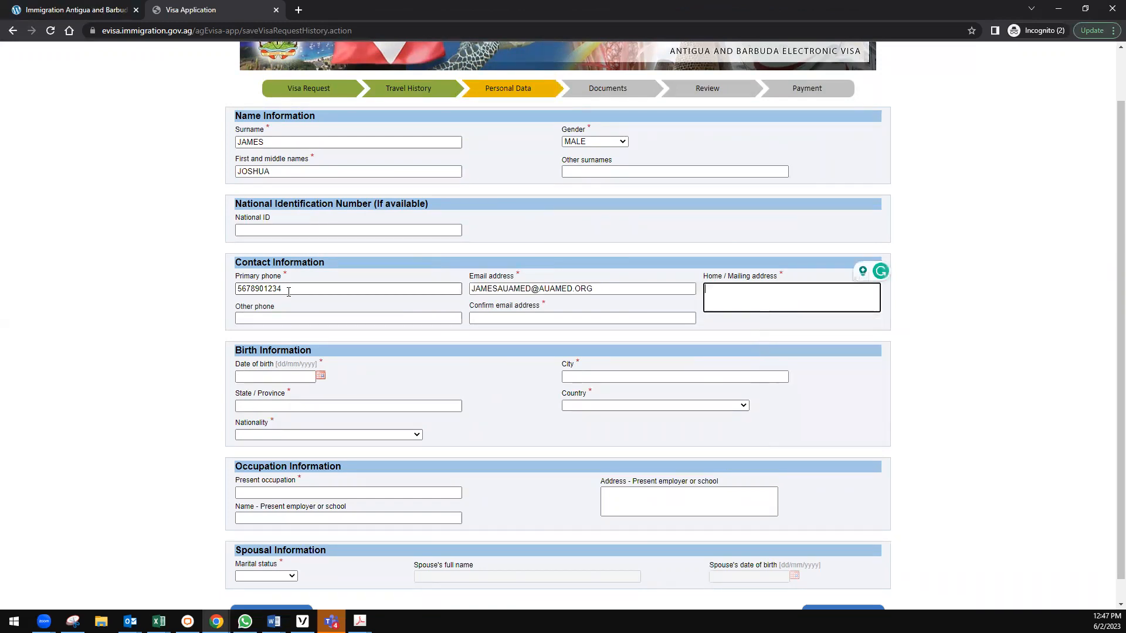
{"action": "type", "text": "123"}
{"action": "key", "text": "BackSpace"}
{"action": "key", "text": "BackSpace"}
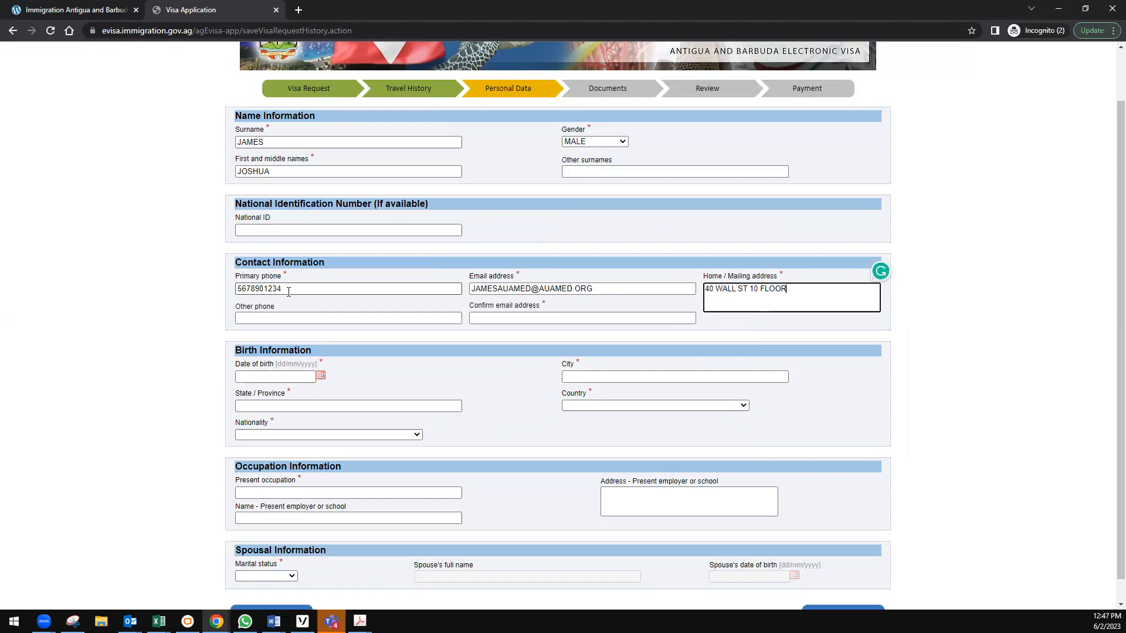
{"action": "key", "text": "Tab"}
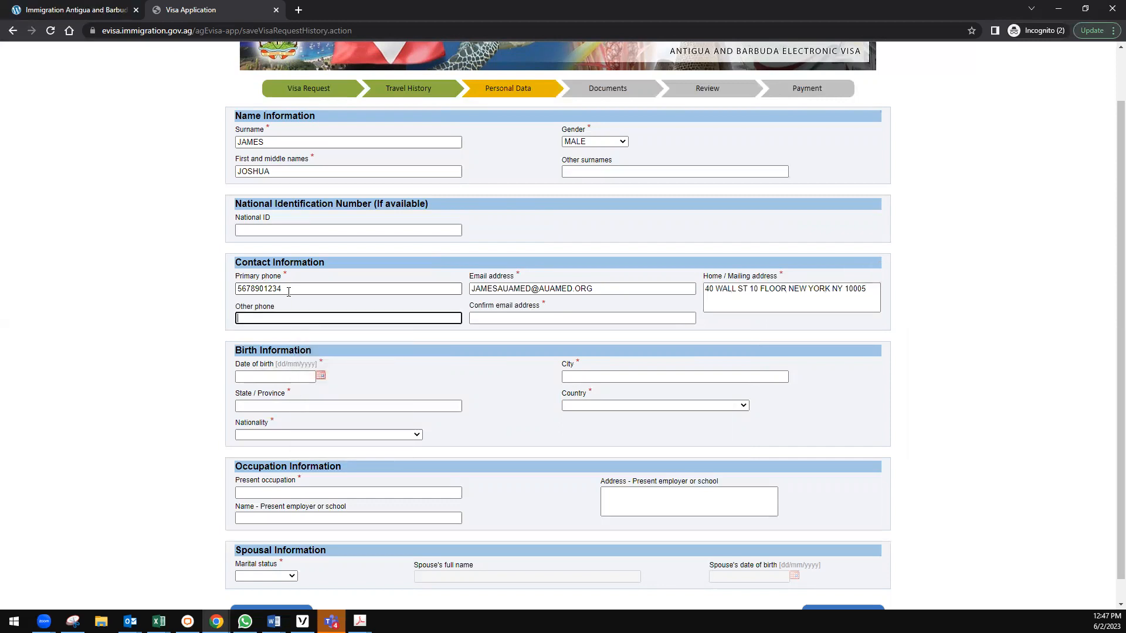
{"action": "key", "text": "Tab"}
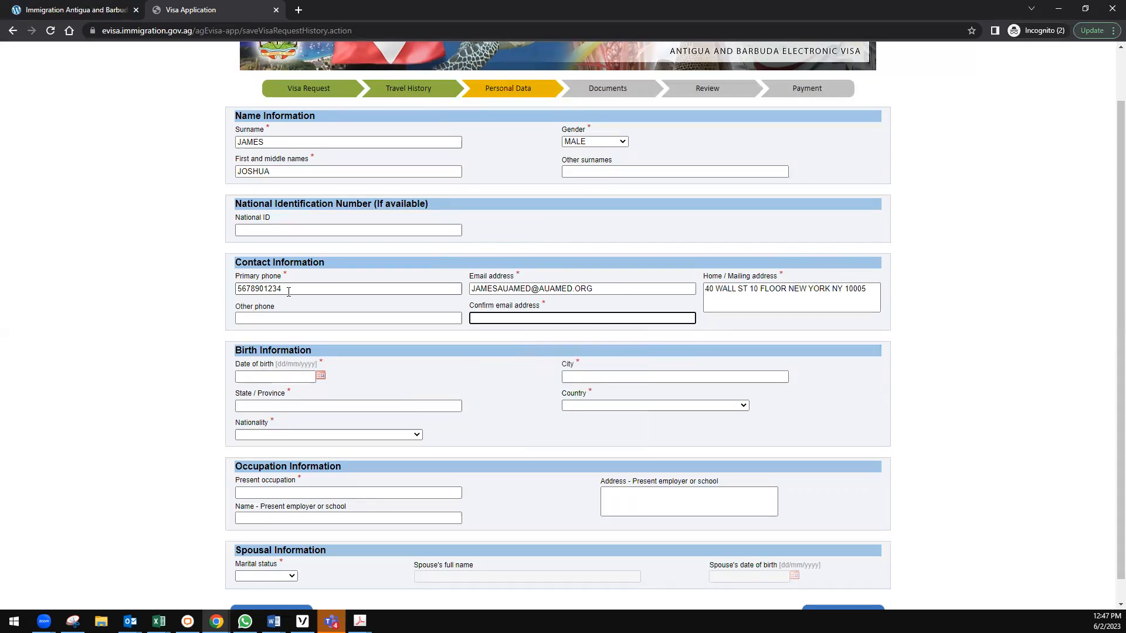
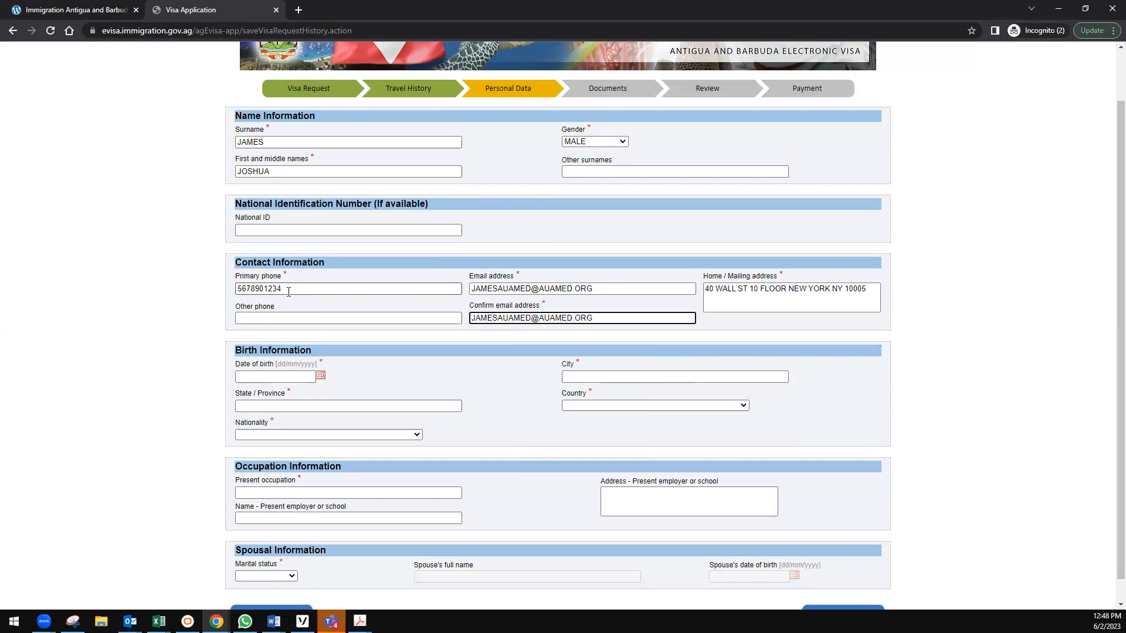
{"action": "key", "text": "Tab"}
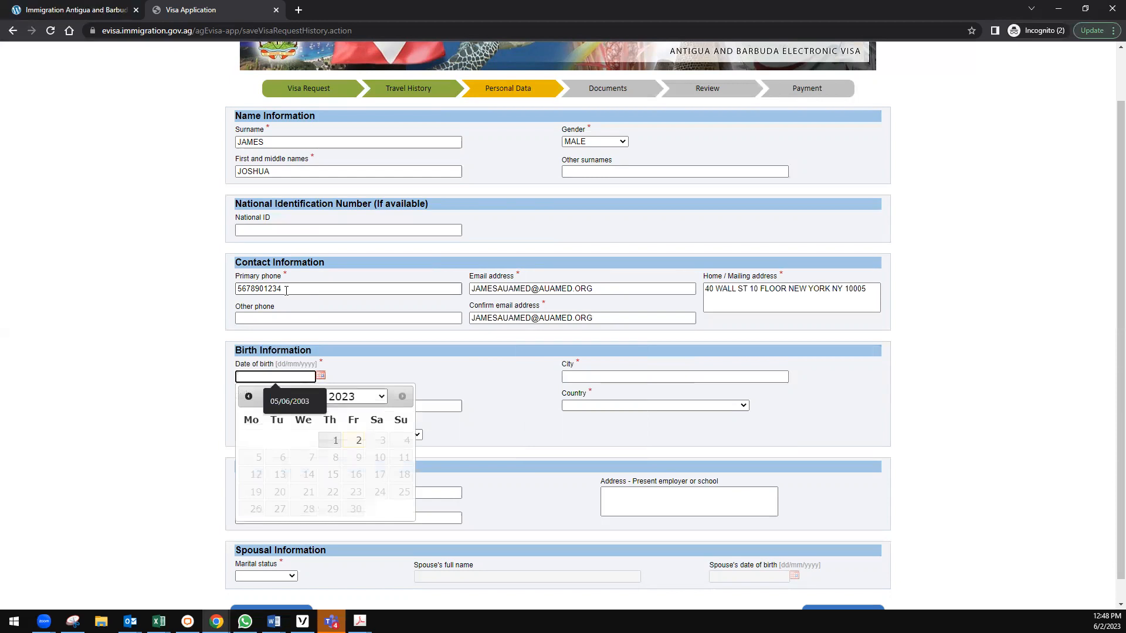
Set the date of birth to 01/06/2000 using the calendar.
{"action": "left_click", "coordinate": [329, 401]}
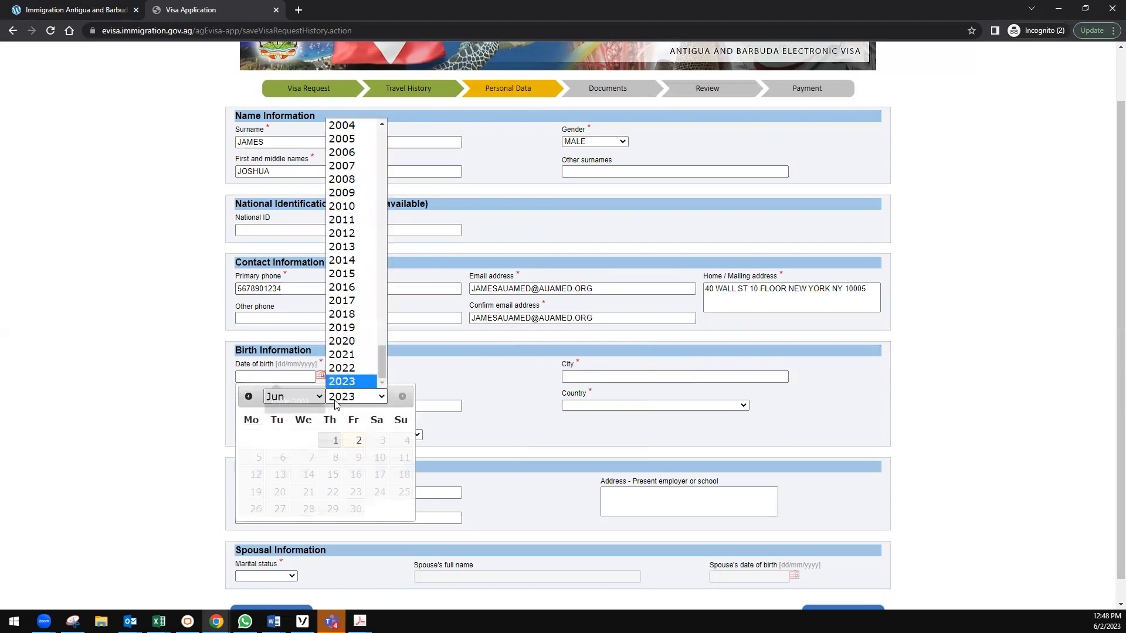
{"action": "scroll", "coordinate": [352, 179], "scroll_direction": "up", "scroll_amount": 3}
{"action": "left_click", "coordinate": [346, 179]}
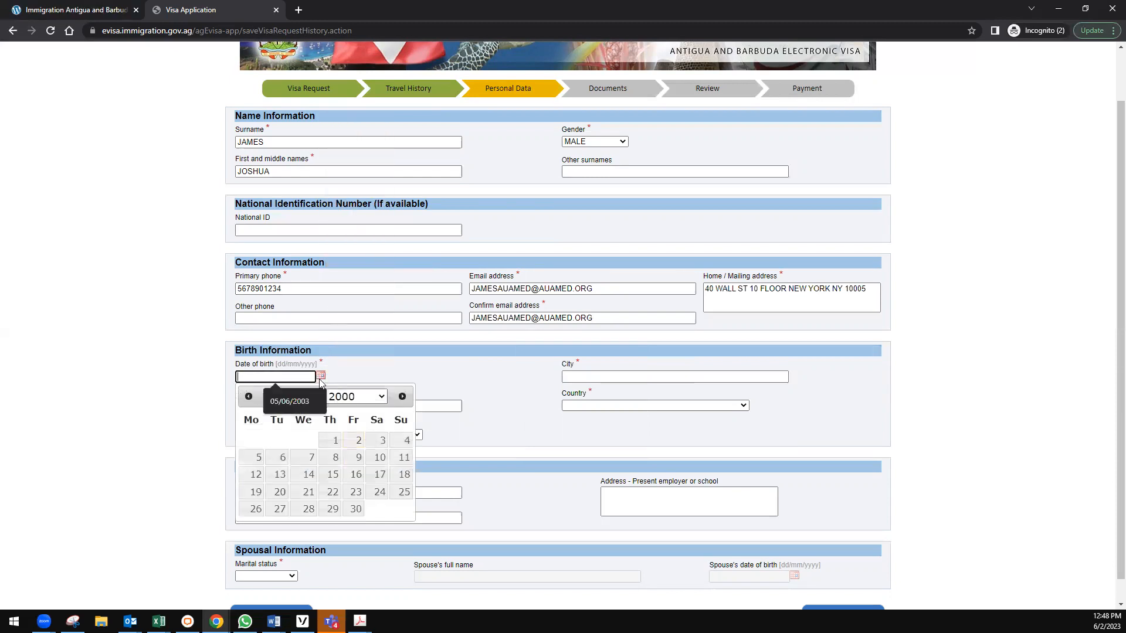
{"action": "left_click", "coordinate": [332, 442]}
Enter NEW YORK as birth city and state, and choose UNITED STATES as birth country.
{"action": "left_click", "coordinate": [565, 378]}
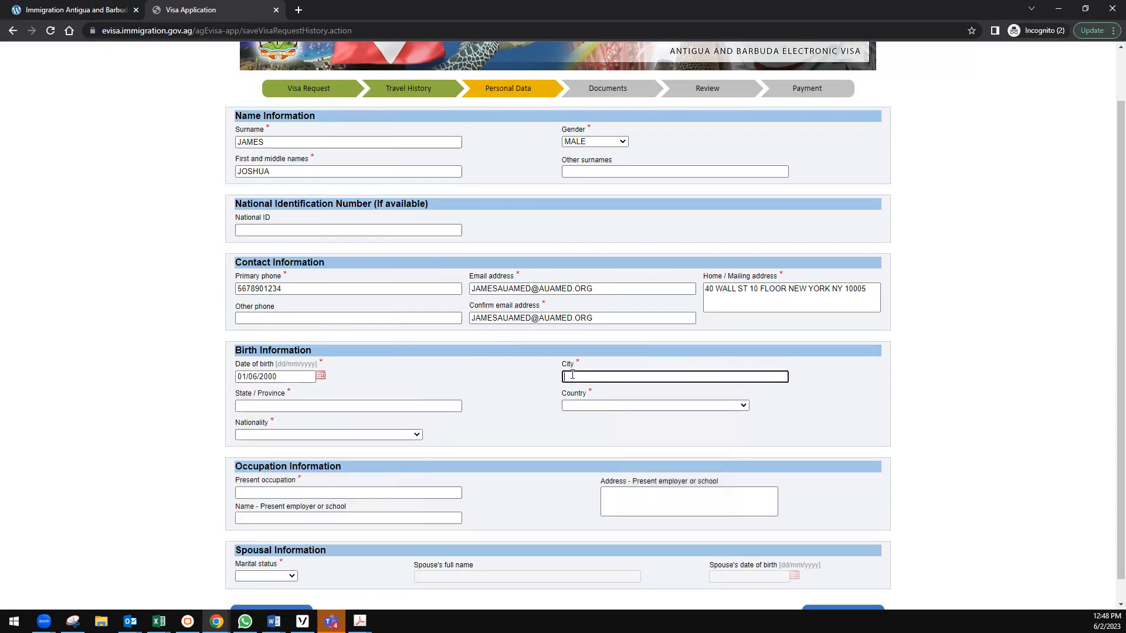
{"action": "type", "text": "NEW YORK"}
{"action": "key", "text": "Tab"}
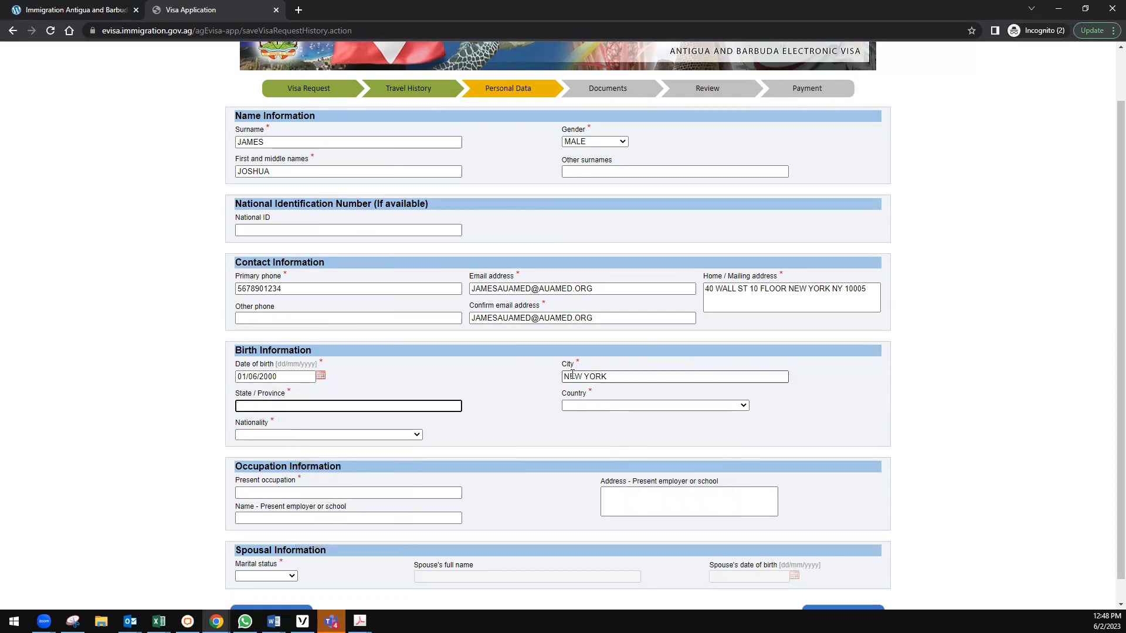
{"action": "type", "text": "NEW YORK"}
{"action": "left_click", "coordinate": [582, 404]}
{"action": "scroll", "coordinate": [619, 491], "scroll_direction": "down", "scroll_amount": 15}
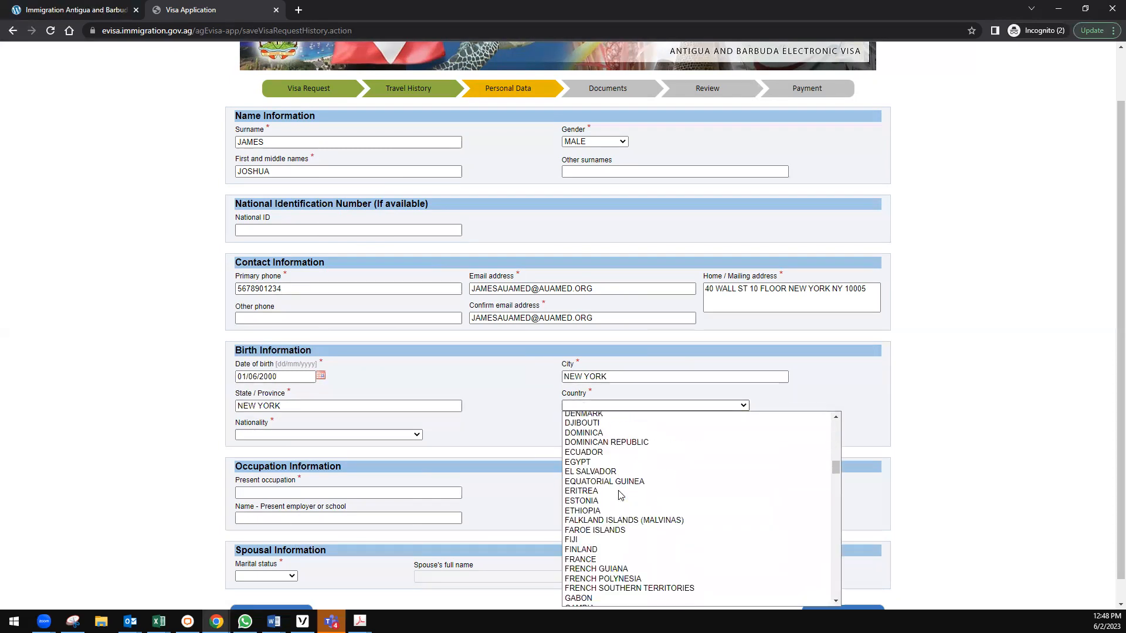
{"action": "scroll", "coordinate": [620, 495], "scroll_direction": "down", "scroll_amount": 15}
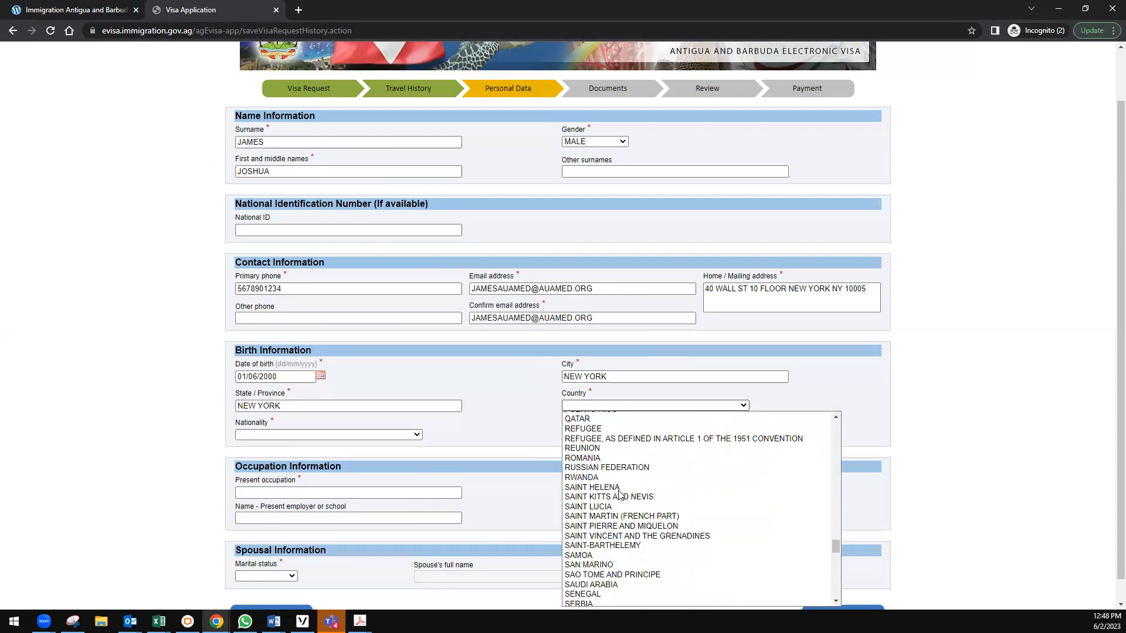
{"action": "scroll", "coordinate": [620, 496], "scroll_direction": "down", "scroll_amount": 15}
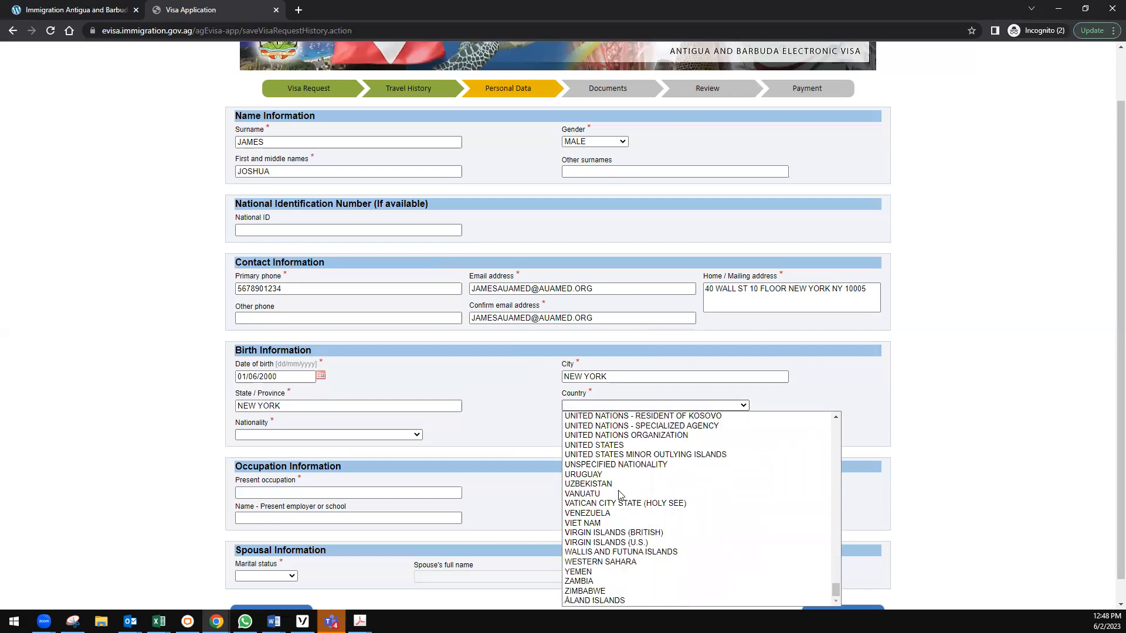
{"action": "left_click", "coordinate": [620, 445]}
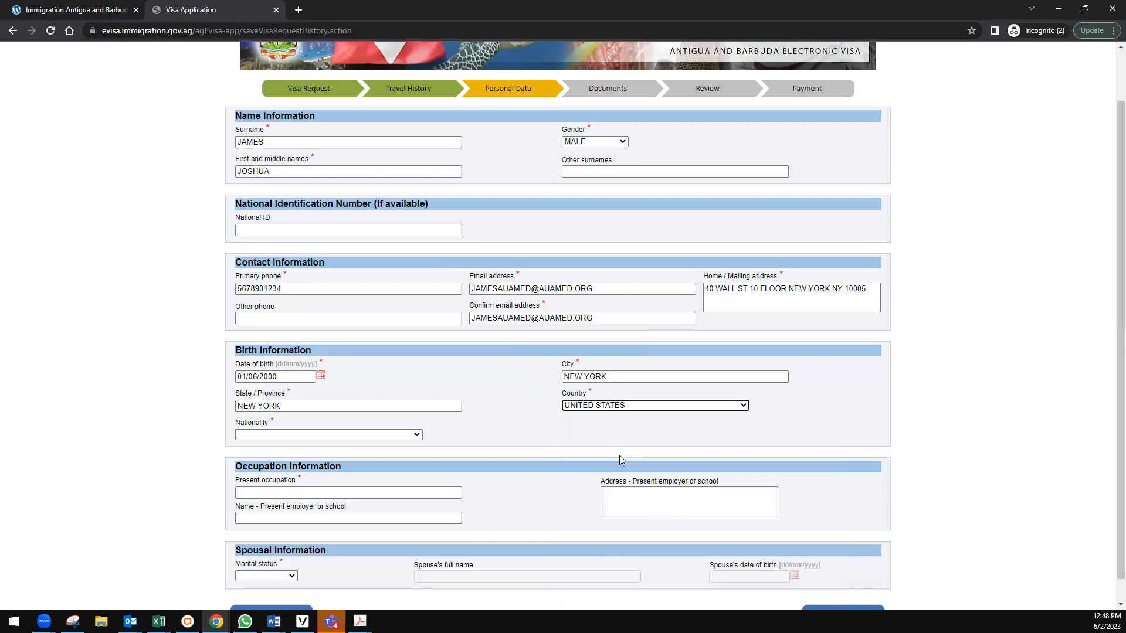
Open the nationality list without choosing, then return to the city of birth field.
{"action": "left_click", "coordinate": [387, 435]}
{"action": "scroll", "coordinate": [346, 378], "scroll_direction": "down", "scroll_amount": 20}
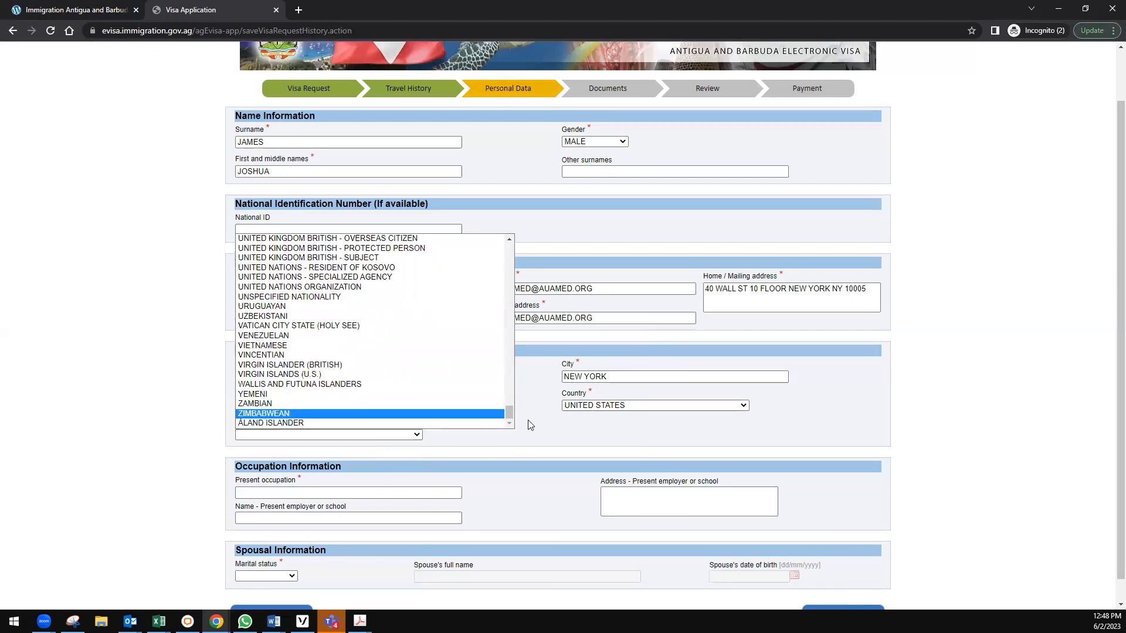
{"action": "left_click", "coordinate": [559, 435]}
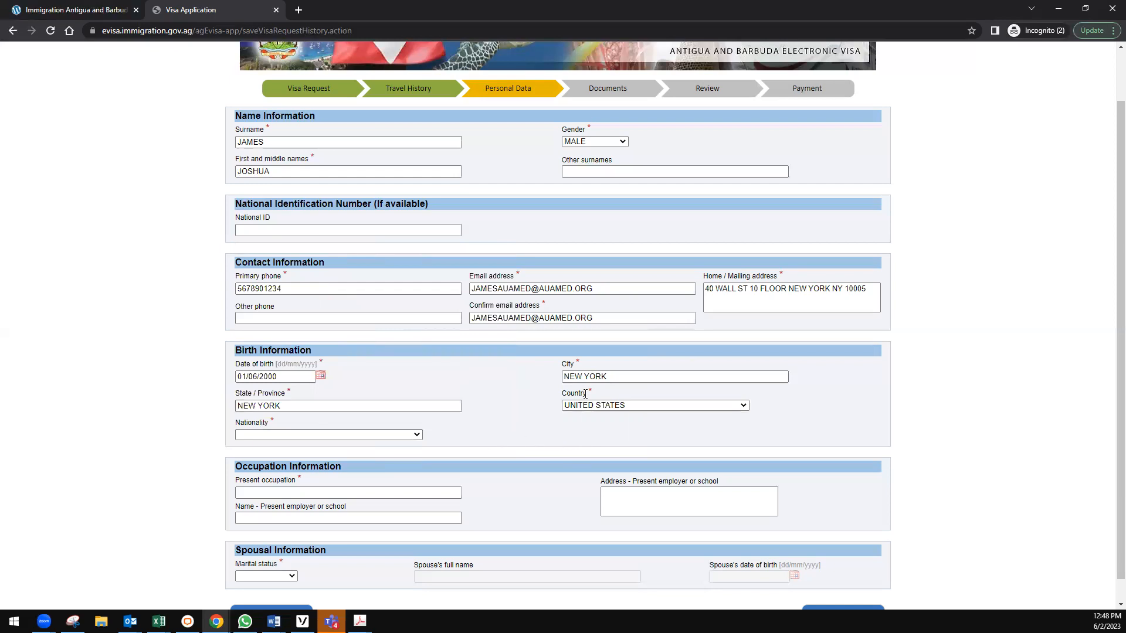
{"action": "left_click", "coordinate": [625, 377]}
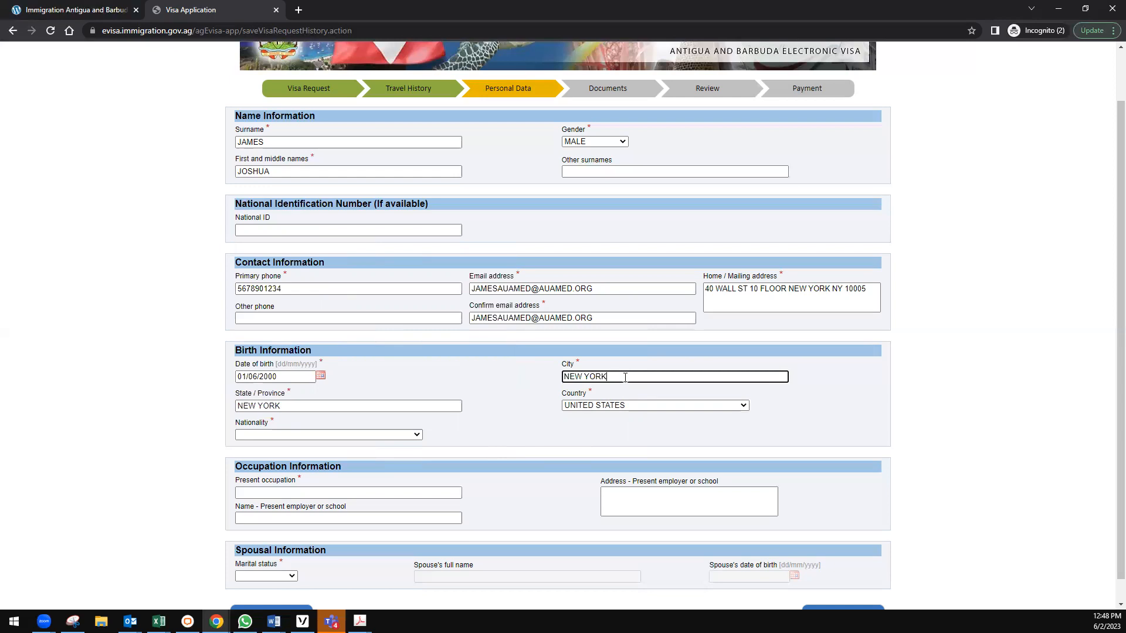
Replace the birth city and state with LAGOS.
{"action": "key", "text": "ctrl+a"}
{"action": "type", "text": "LAGOS"}
{"action": "key", "text": "Tab"}
{"action": "type", "text": "LAGOS"}
{"action": "key", "text": "Tab"}
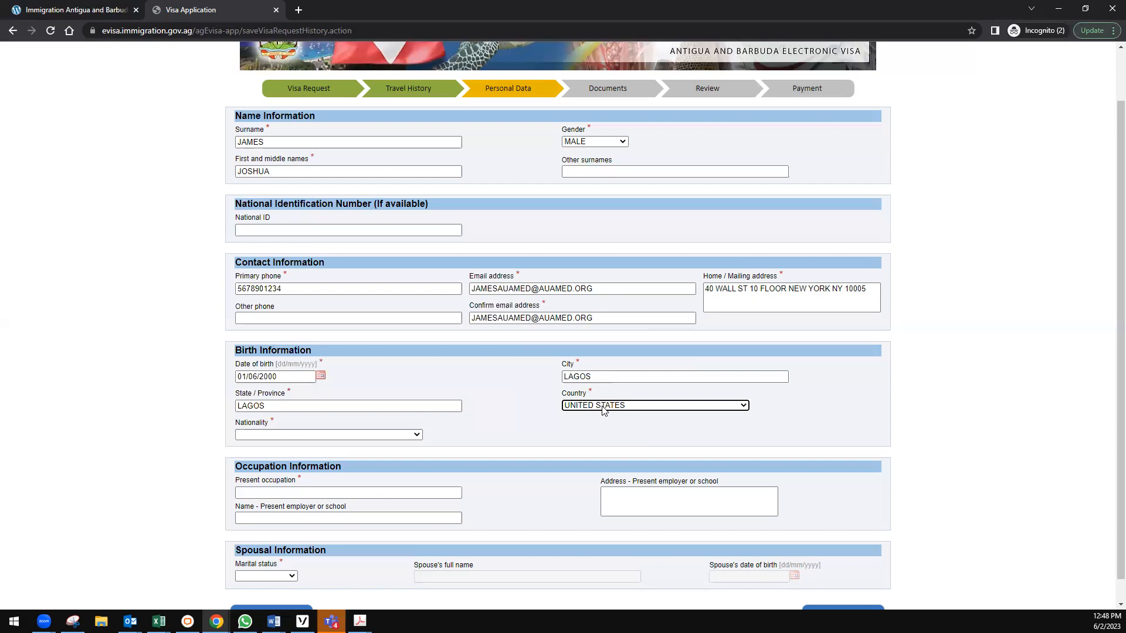
Choose NIGERIA as country of birth and NIGERIAN as nationality.
{"action": "left_click", "coordinate": [603, 406]}
{"action": "scroll", "coordinate": [645, 527], "scroll_direction": "down", "scroll_amount": 3}
{"action": "scroll", "coordinate": [649, 546], "scroll_direction": "up", "scroll_amount": 4}
{"action": "scroll", "coordinate": [649, 545], "scroll_direction": "up", "scroll_amount": 12}
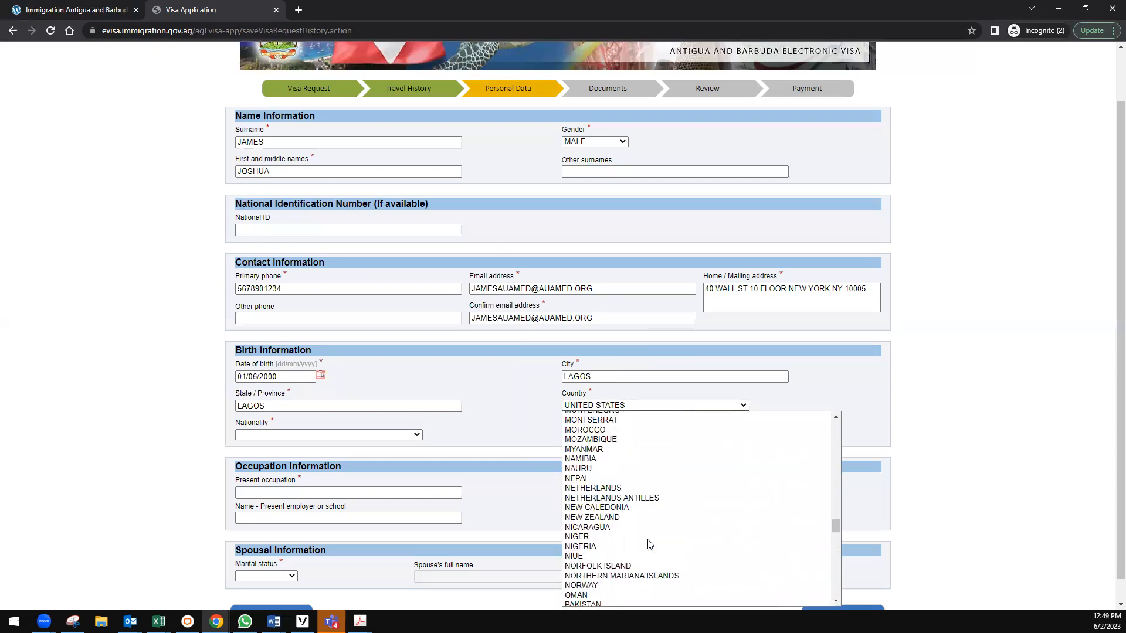
{"action": "left_click", "coordinate": [616, 546]}
{"action": "left_click", "coordinate": [273, 434]}
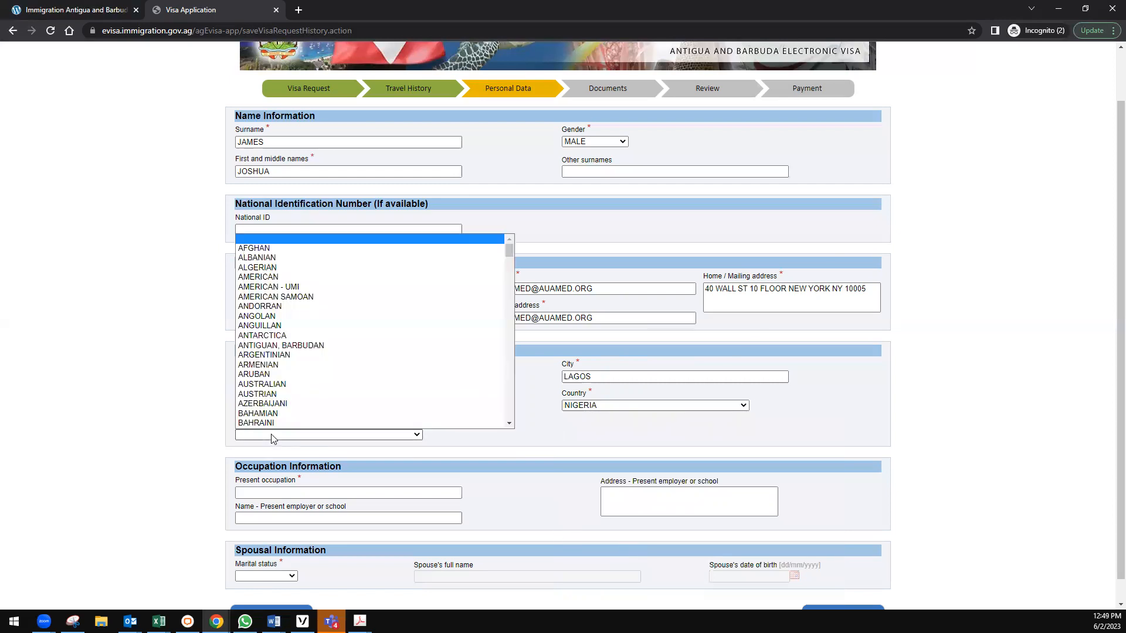
{"action": "scroll", "coordinate": [298, 376], "scroll_direction": "down", "scroll_amount": 15}
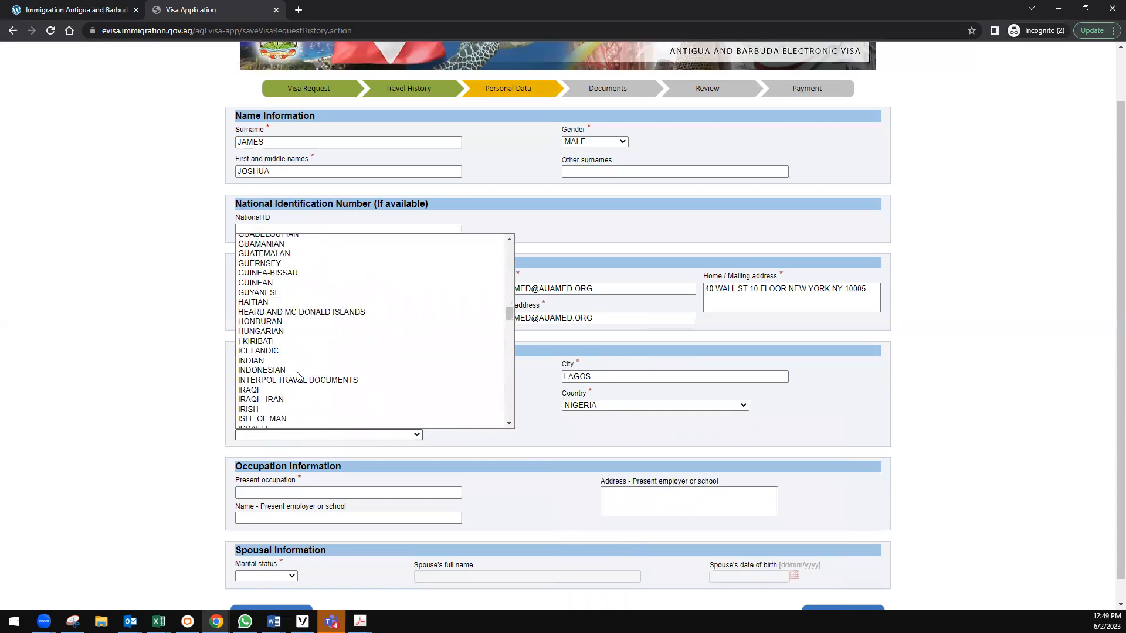
{"action": "scroll", "coordinate": [298, 376], "scroll_direction": "down", "scroll_amount": 8}
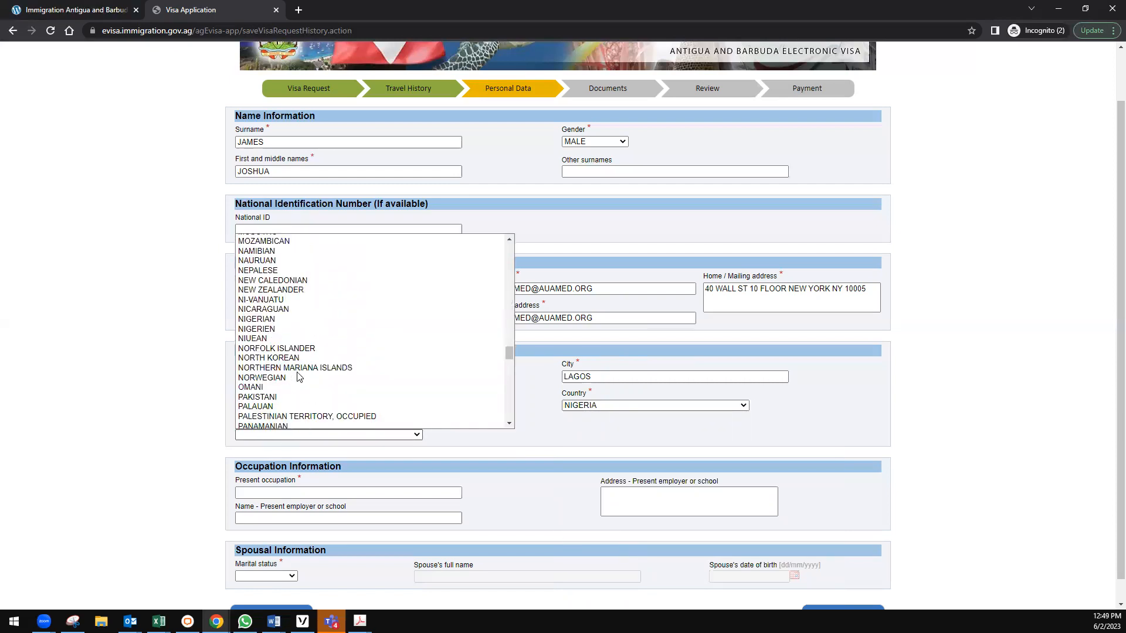
{"action": "left_click", "coordinate": [276, 318]}
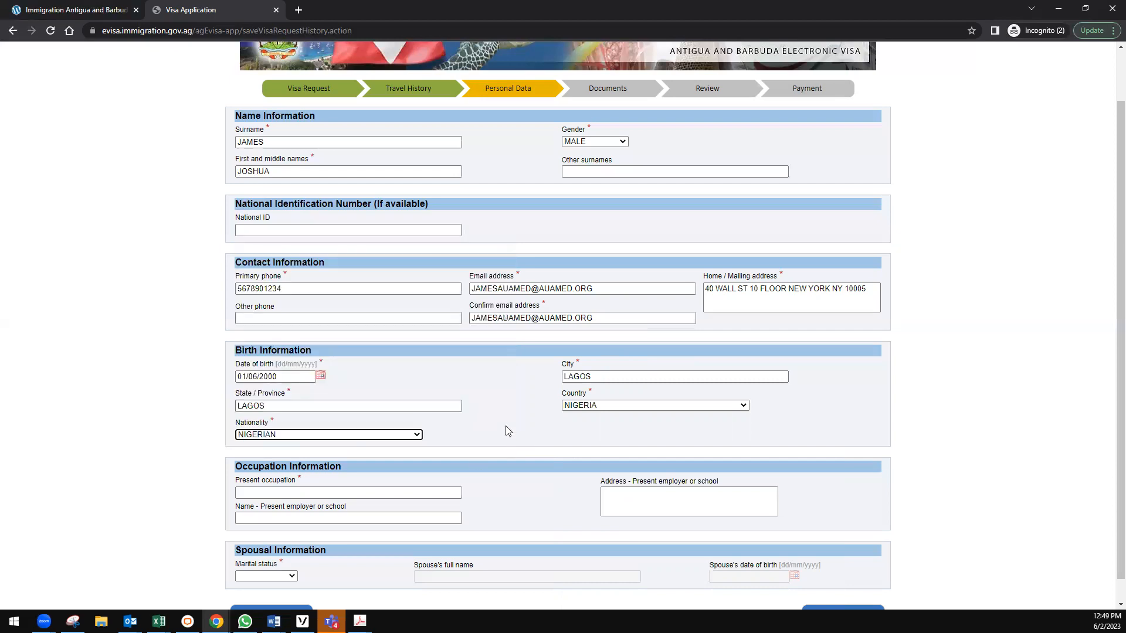
{"action": "scroll", "coordinate": [505, 425], "scroll_direction": "down", "scroll_amount": 1}
{"action": "left_click", "coordinate": [385, 468]}
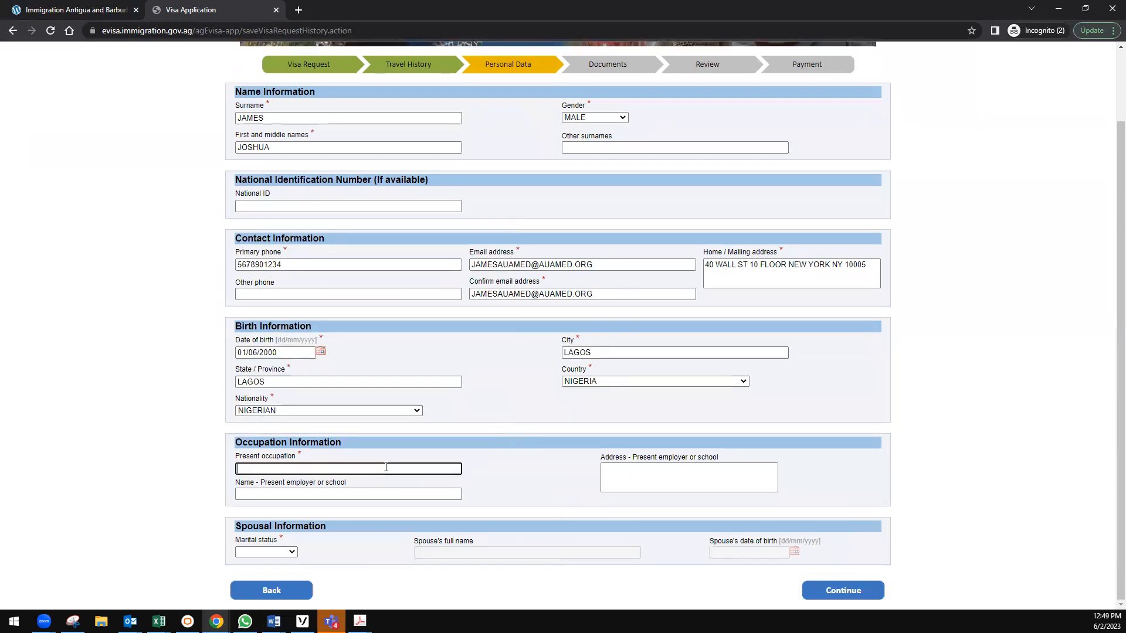
Enter STUDENT as occupation, choose SINGLE marital status, and continue to Documents.
{"action": "type", "text": "STUDENT"}
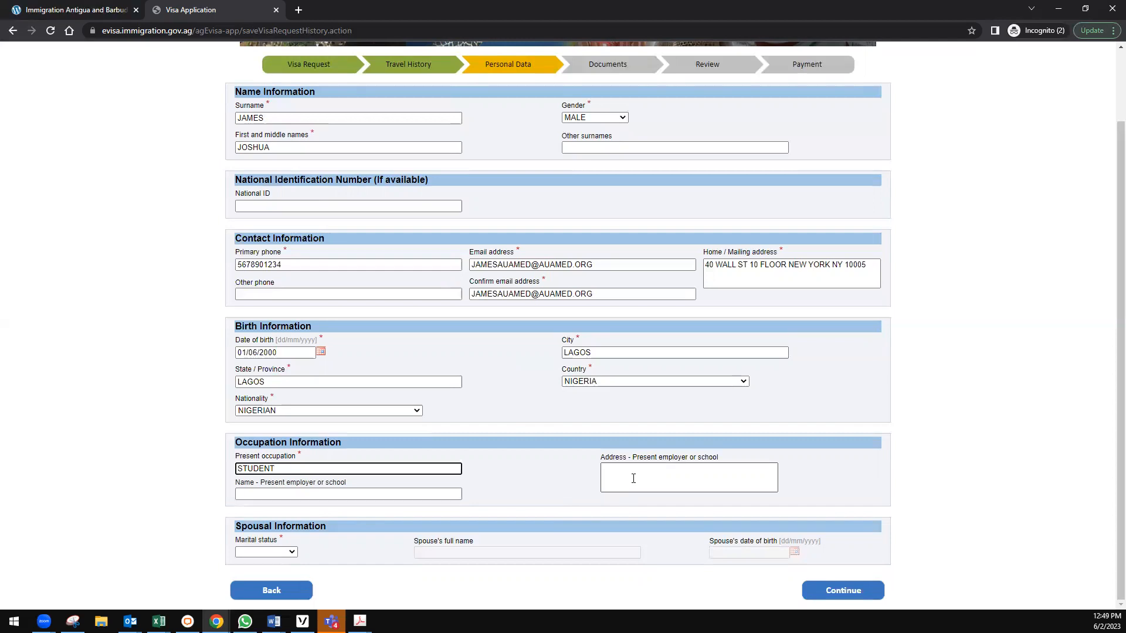
{"action": "left_click", "coordinate": [267, 552]}
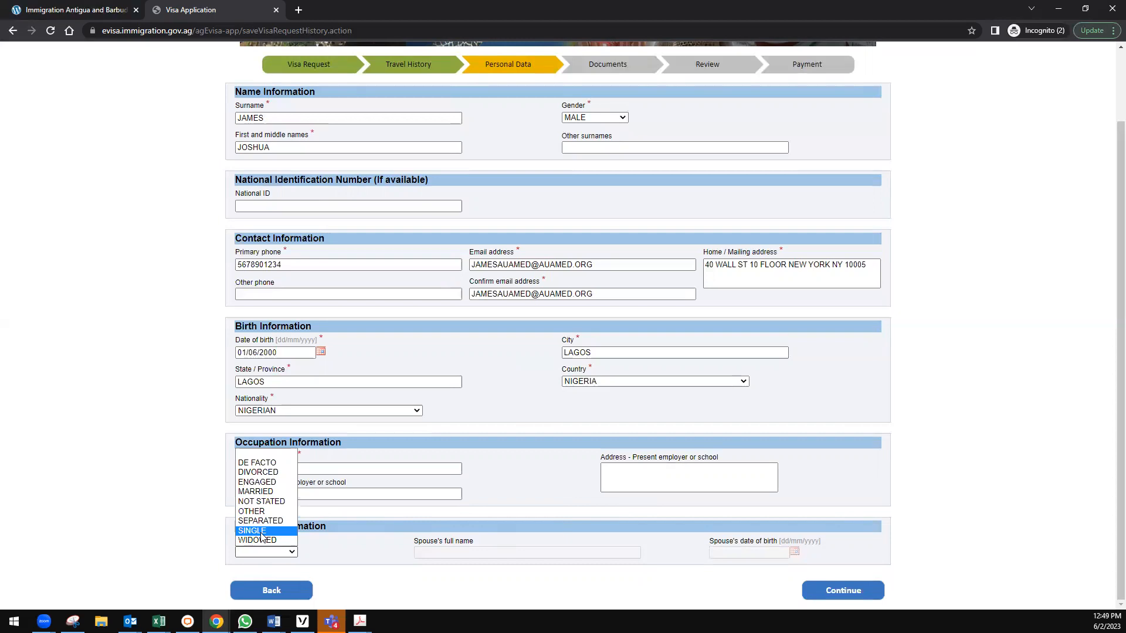
{"action": "left_click", "coordinate": [262, 532]}
{"action": "left_click", "coordinate": [340, 548]}
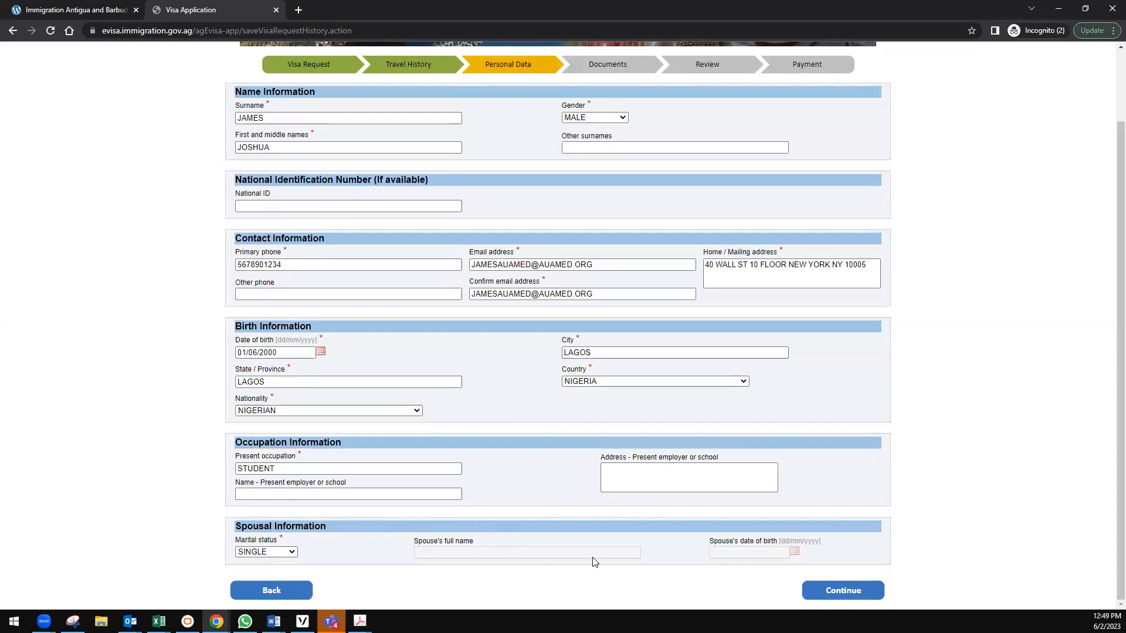
{"action": "left_click", "coordinate": [852, 593]}
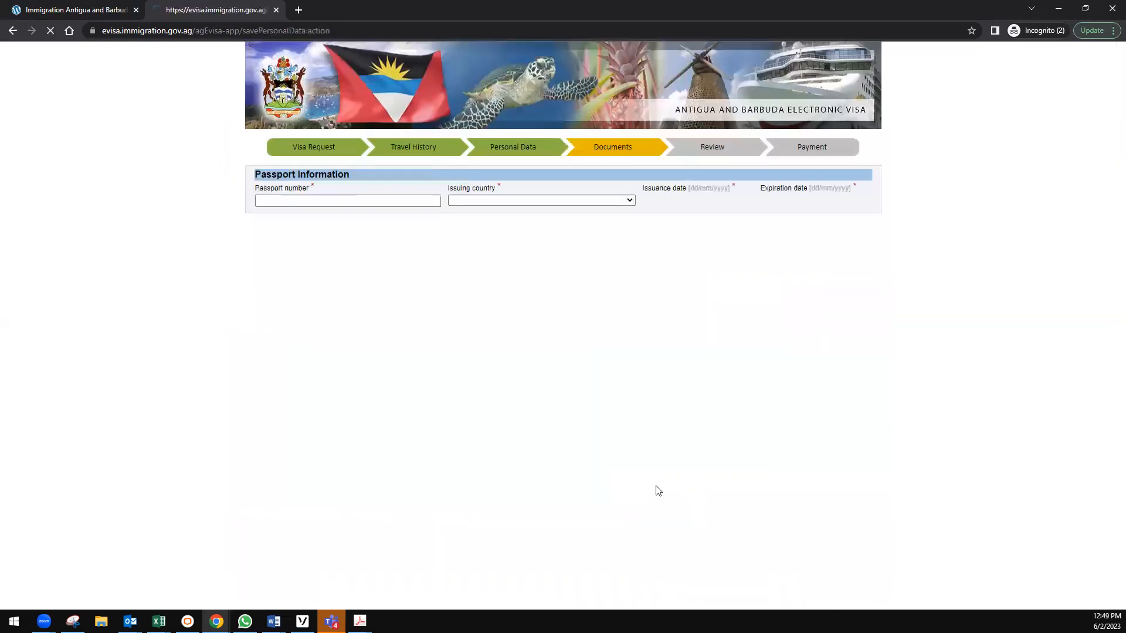
Enter the passport number and choose NIGERIA as the issuing country.
{"action": "left_click", "coordinate": [268, 200]}
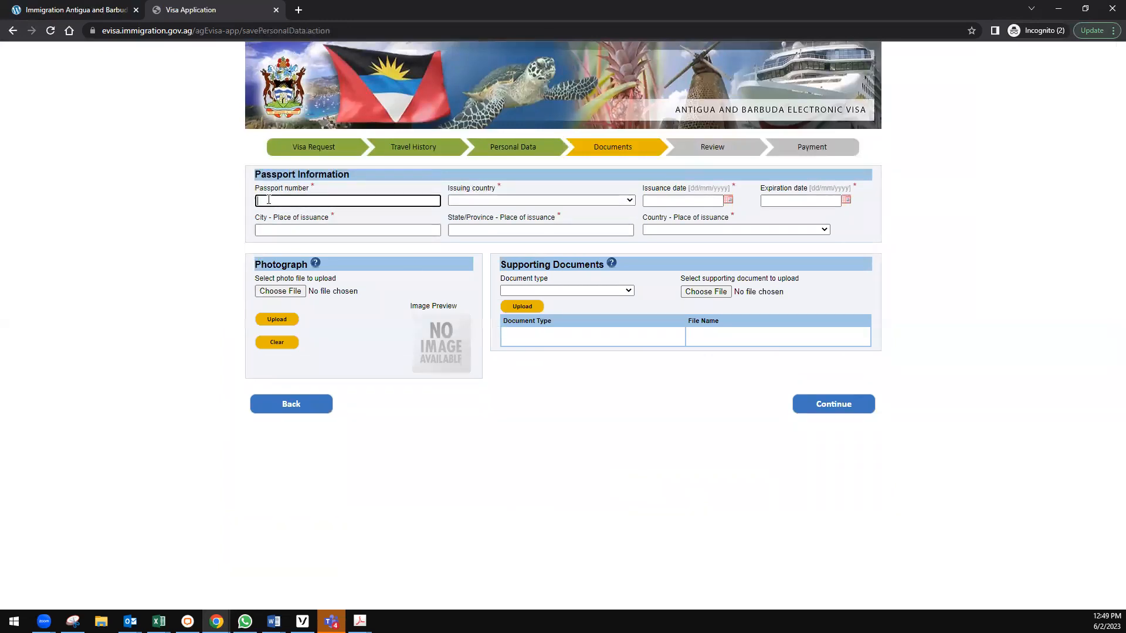
{"action": "type", "text": "R12345678"}
{"action": "key", "text": "Tab"}
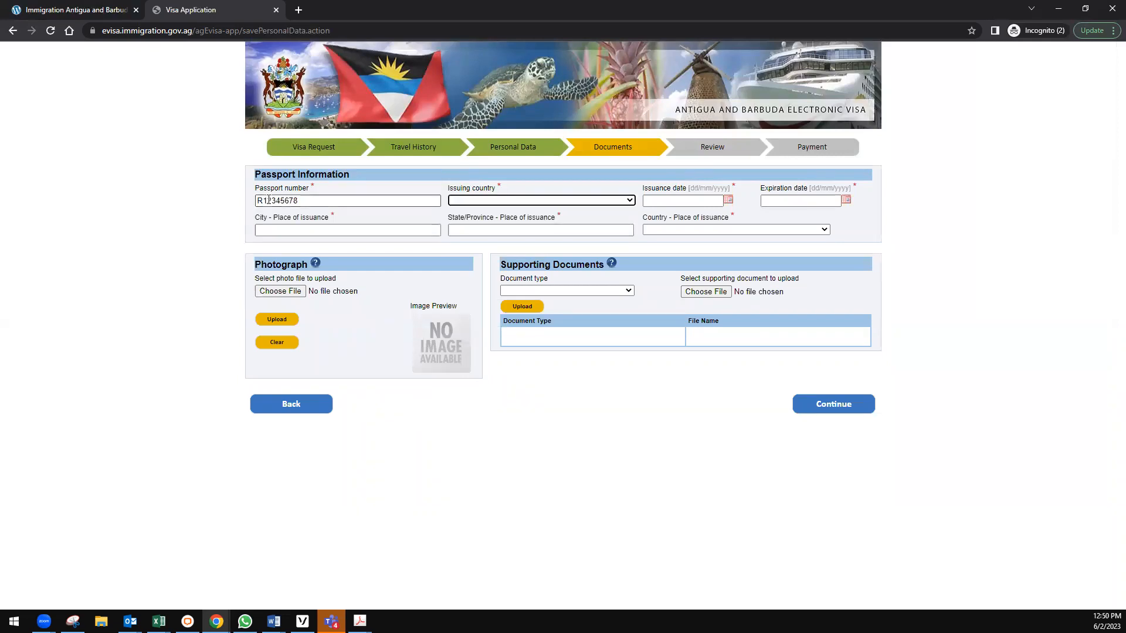
{"action": "left_click", "coordinate": [495, 201]}
{"action": "scroll", "coordinate": [489, 276], "scroll_direction": "down", "scroll_amount": 20}
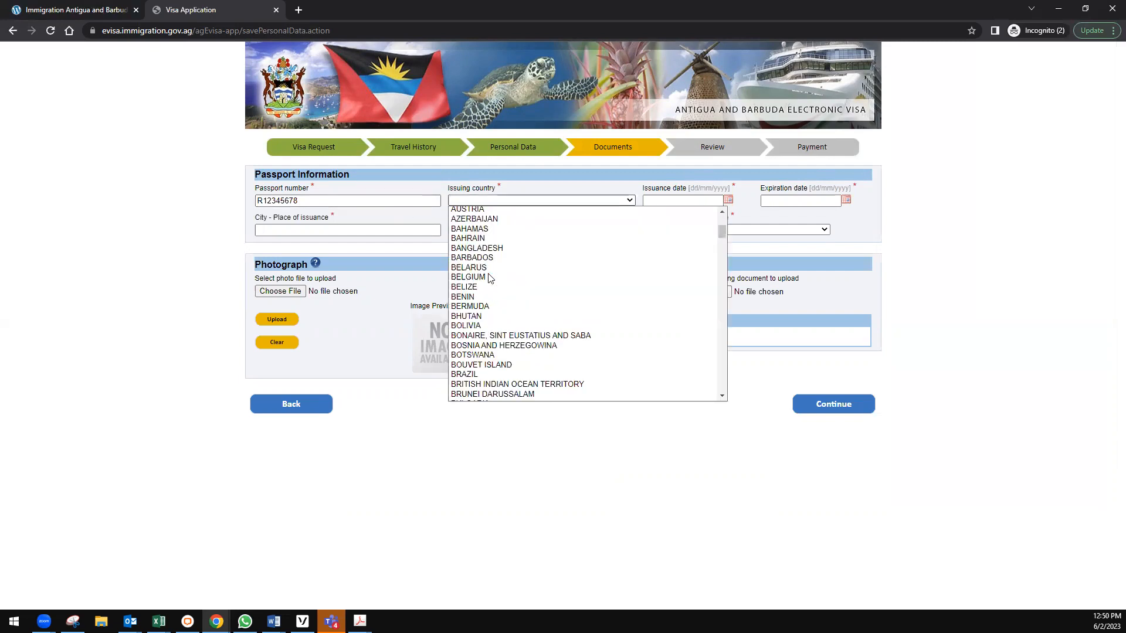
{"action": "scroll", "coordinate": [492, 281], "scroll_direction": "down", "scroll_amount": 6}
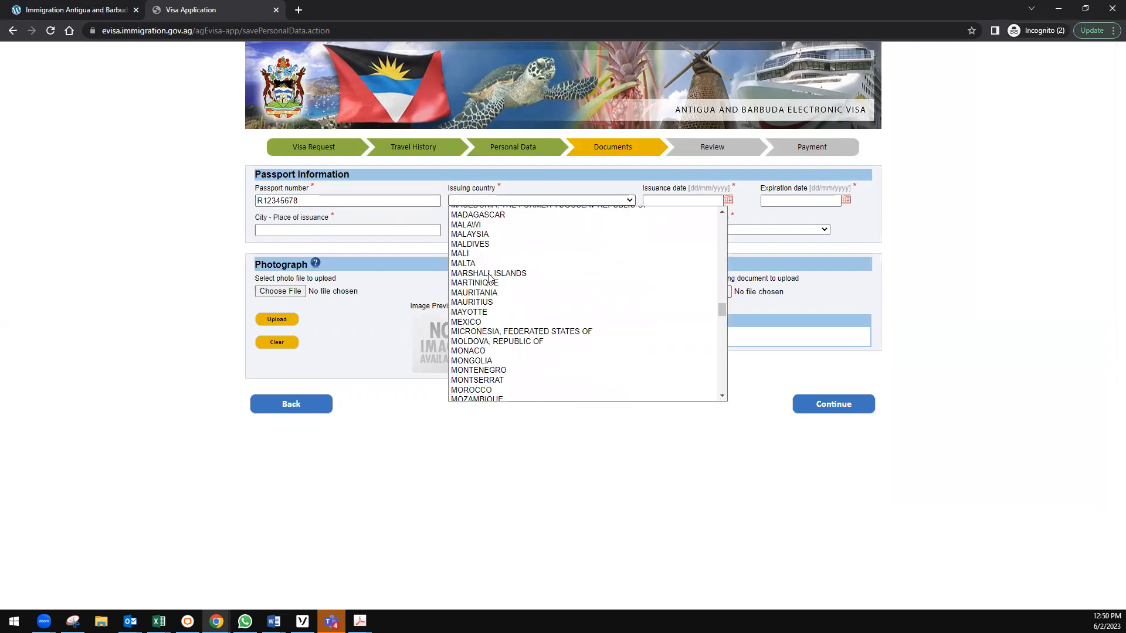
{"action": "scroll", "coordinate": [517, 294], "scroll_direction": "up", "scroll_amount": 4}
{"action": "scroll", "coordinate": [517, 294], "scroll_direction": "down", "scroll_amount": 4}
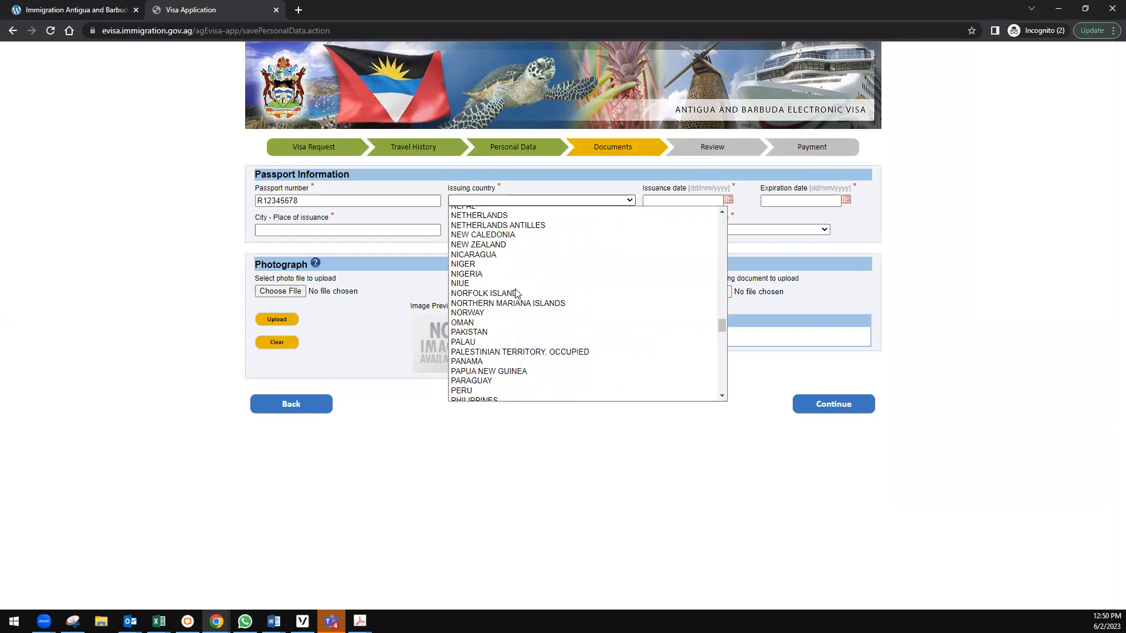
{"action": "left_click", "coordinate": [494, 273]}
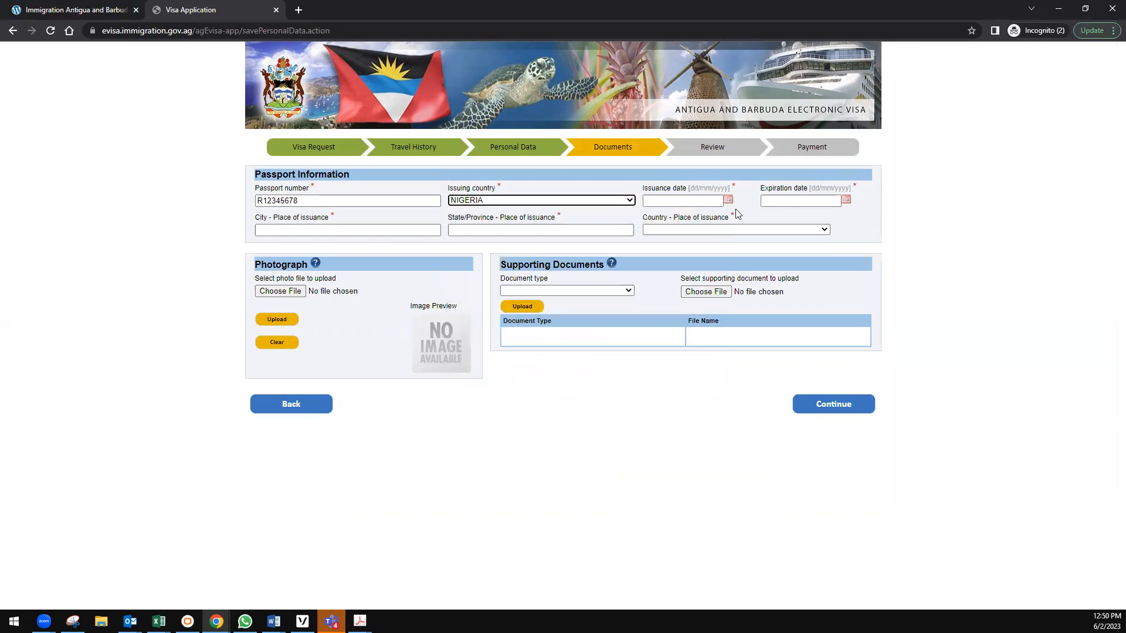
Set the passport issuance date to 01/06/2020 and expiration date to 01/06/2028.
{"action": "left_click", "coordinate": [676, 202]}
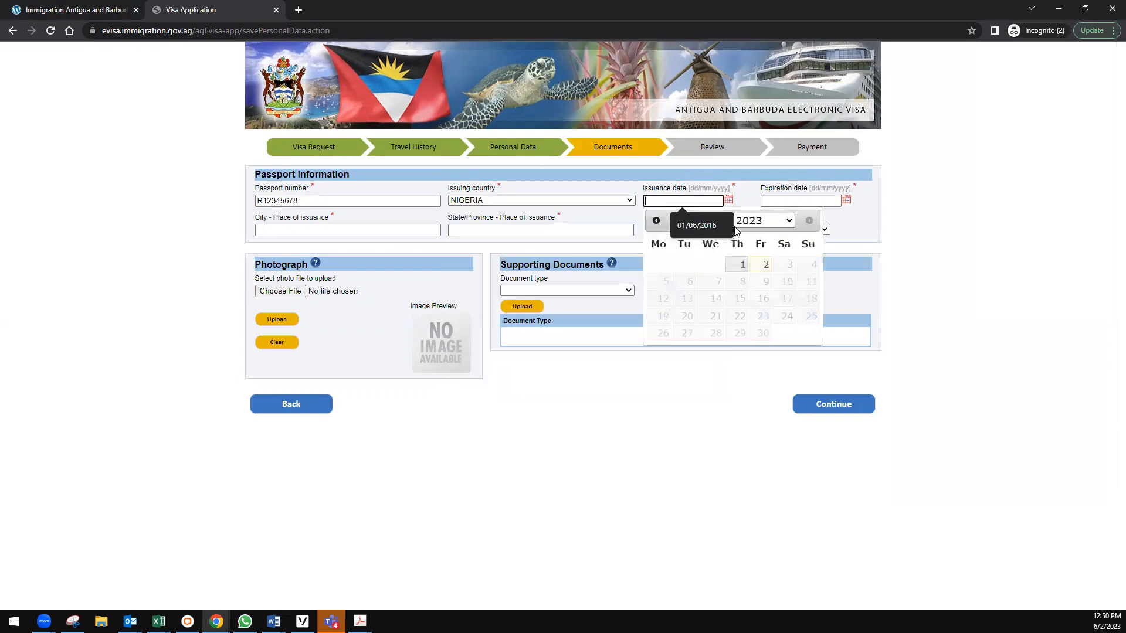
{"action": "left_click", "coordinate": [765, 221]}
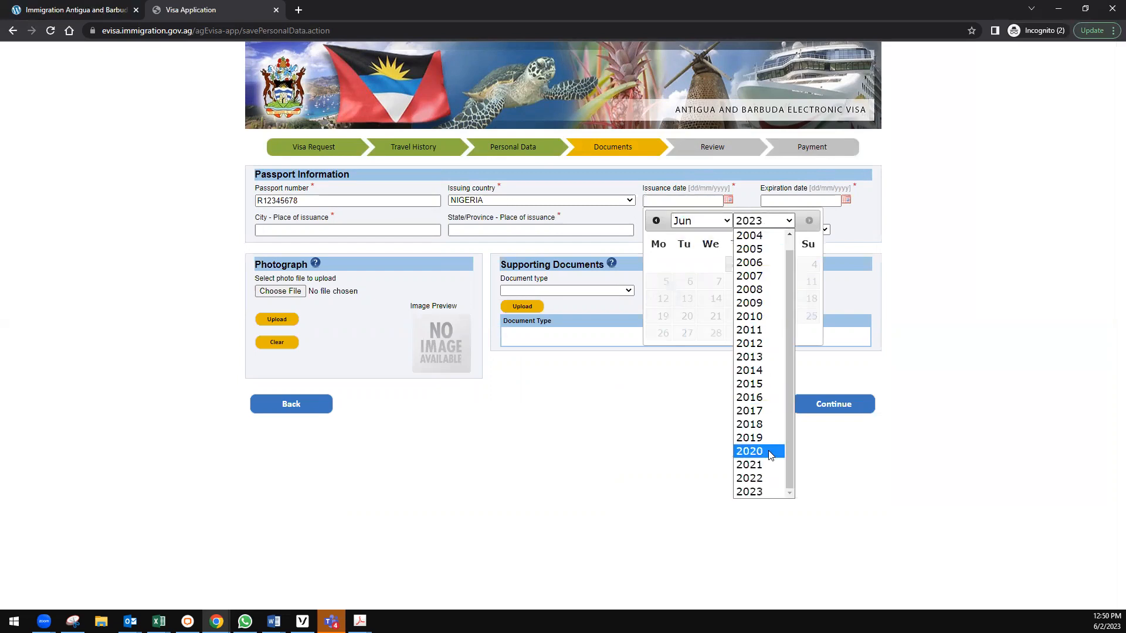
{"action": "left_click", "coordinate": [762, 452]}
{"action": "left_click", "coordinate": [665, 267]}
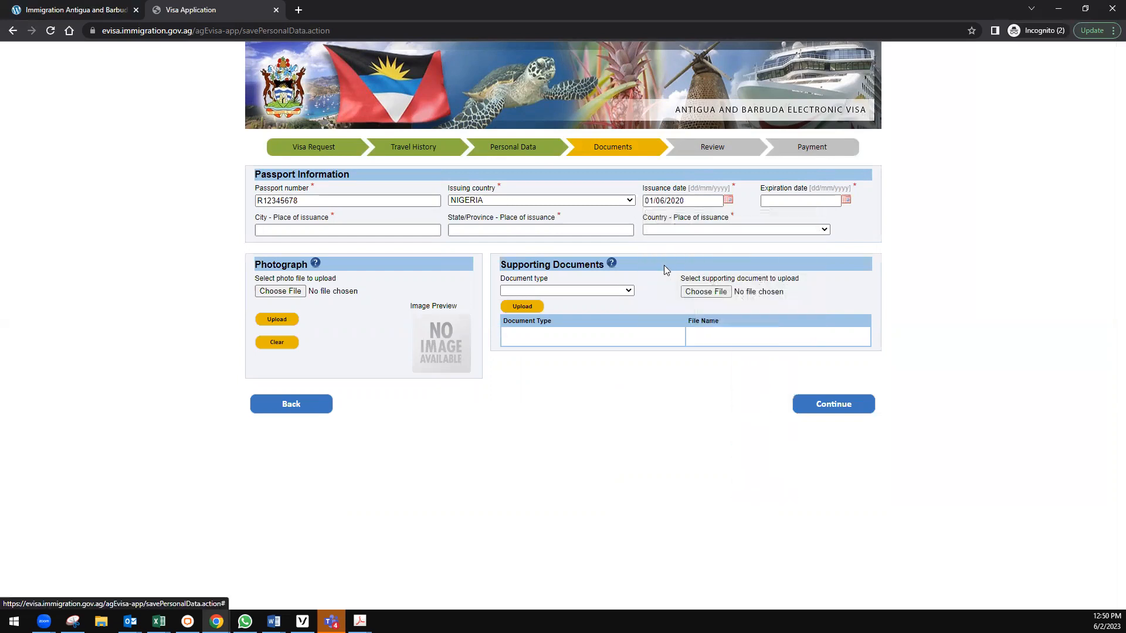
{"action": "left_click", "coordinate": [846, 201]}
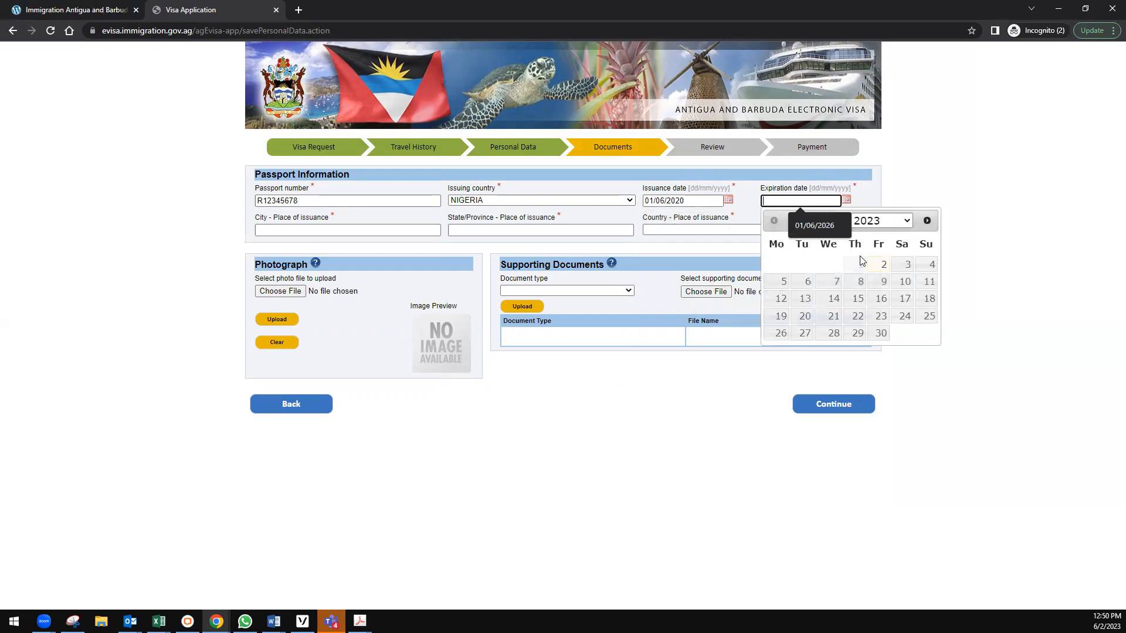
{"action": "left_click", "coordinate": [892, 220]}
{"action": "left_click", "coordinate": [878, 303]}
{"action": "left_click", "coordinate": [859, 264]}
Set the place of issuance to city LAGOS, state LAGOS, country NIGERIA.
{"action": "left_click", "coordinate": [279, 235]}
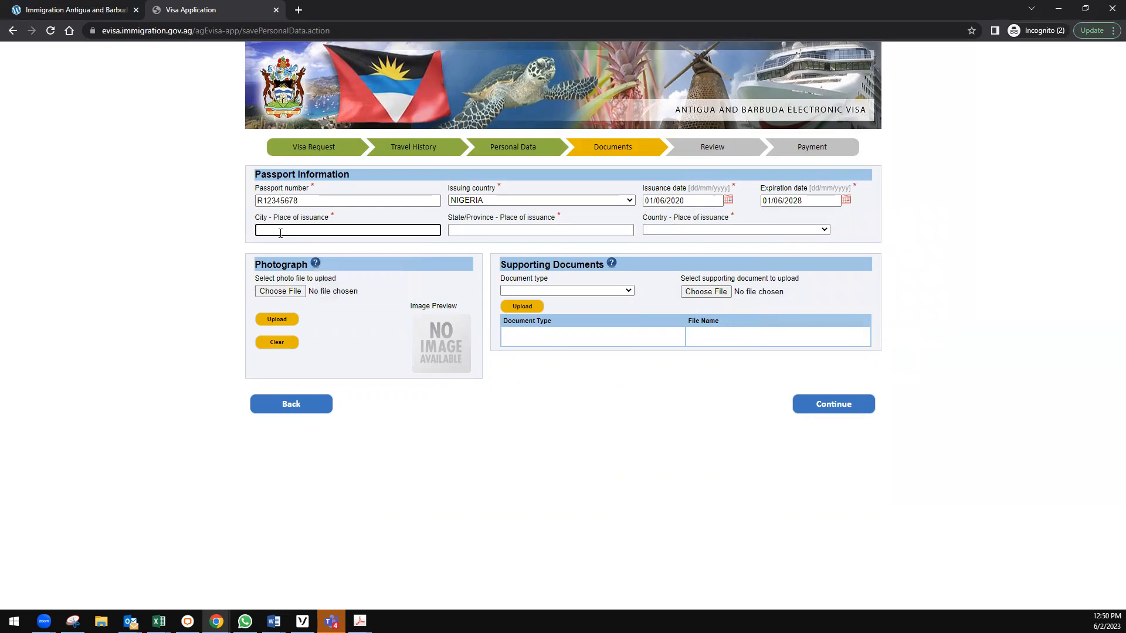
{"action": "type", "text": "LAGOS"}
{"action": "key", "text": "Tab"}
{"action": "type", "text": "LAGOS"}
{"action": "key", "text": "Tab"}
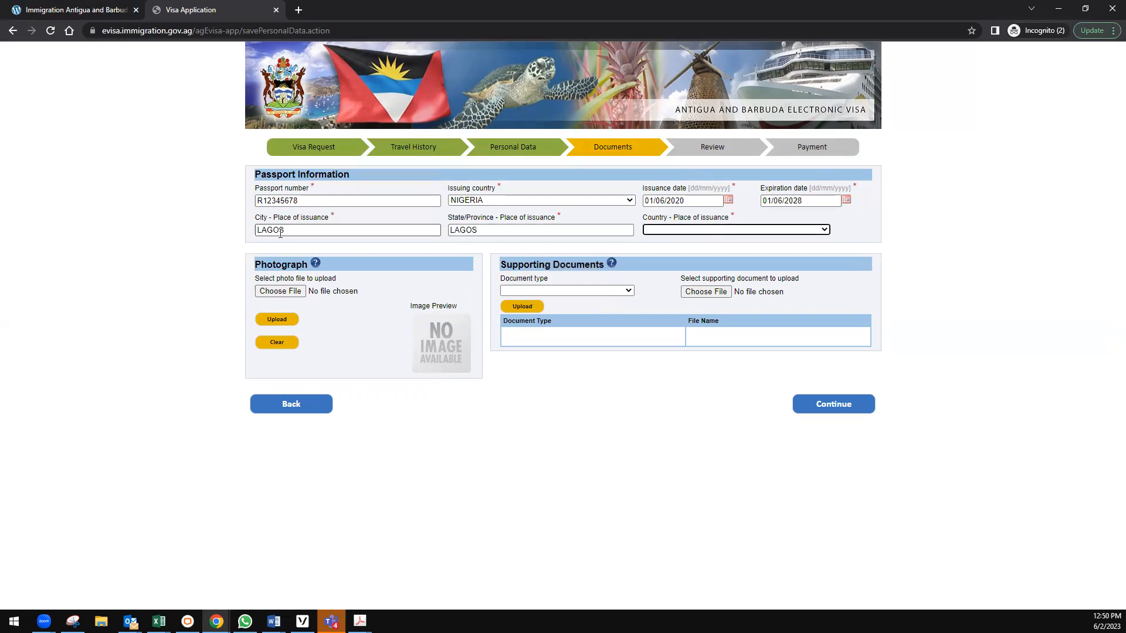
{"action": "left_click", "coordinate": [682, 230]}
{"action": "scroll", "coordinate": [694, 345], "scroll_direction": "down", "scroll_amount": 15}
{"action": "scroll", "coordinate": [693, 345], "scroll_direction": "down", "scroll_amount": 18}
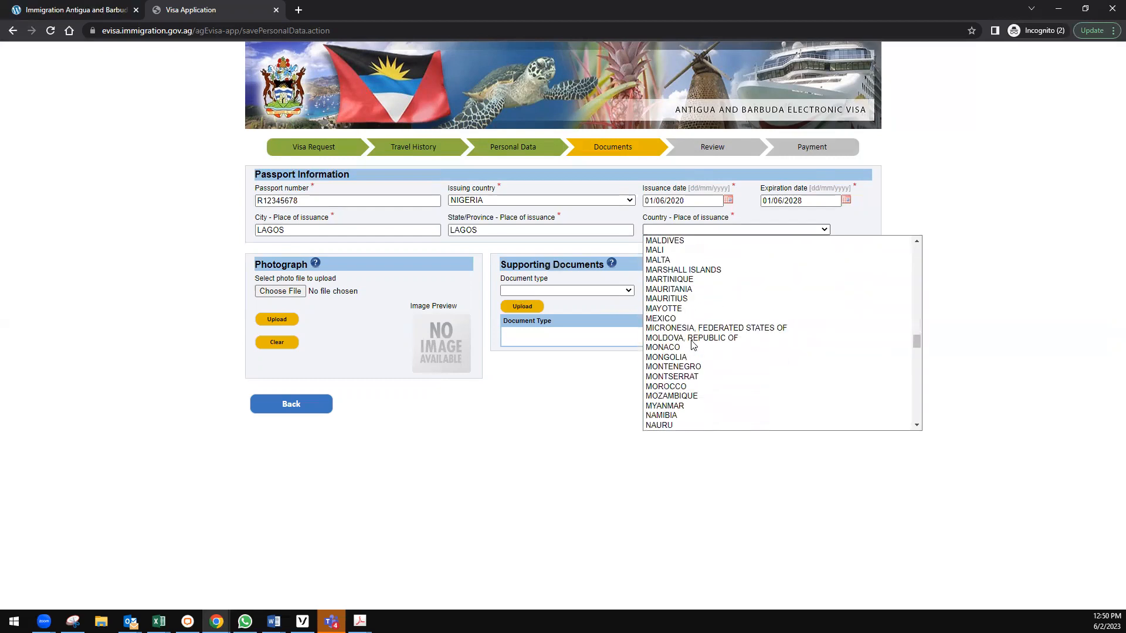
{"action": "scroll", "coordinate": [692, 345], "scroll_direction": "down", "scroll_amount": 1}
{"action": "scroll", "coordinate": [693, 344], "scroll_direction": "up", "scroll_amount": 19}
{"action": "scroll", "coordinate": [692, 345], "scroll_direction": "down", "scroll_amount": 4}
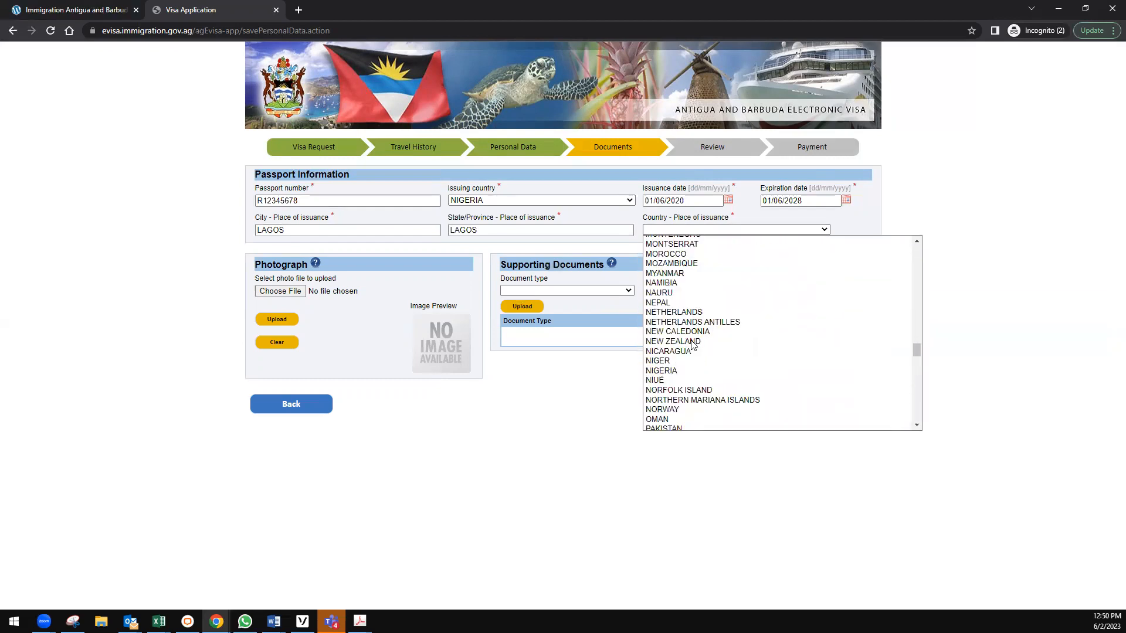
{"action": "left_click", "coordinate": [684, 370]}
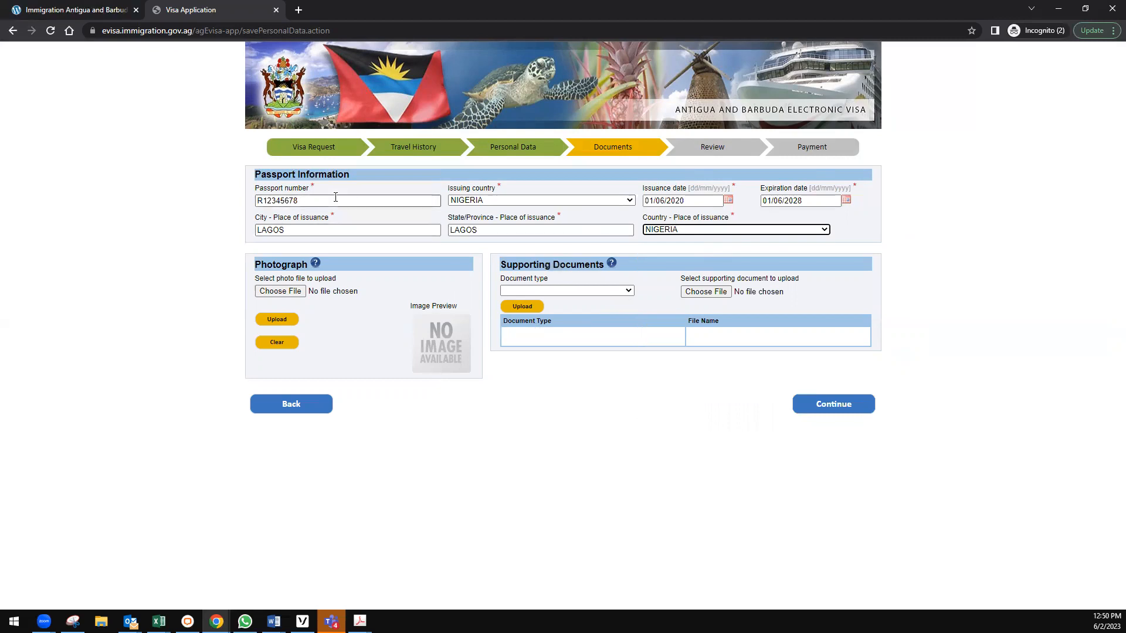
{"action": "left_click", "coordinate": [553, 402]}
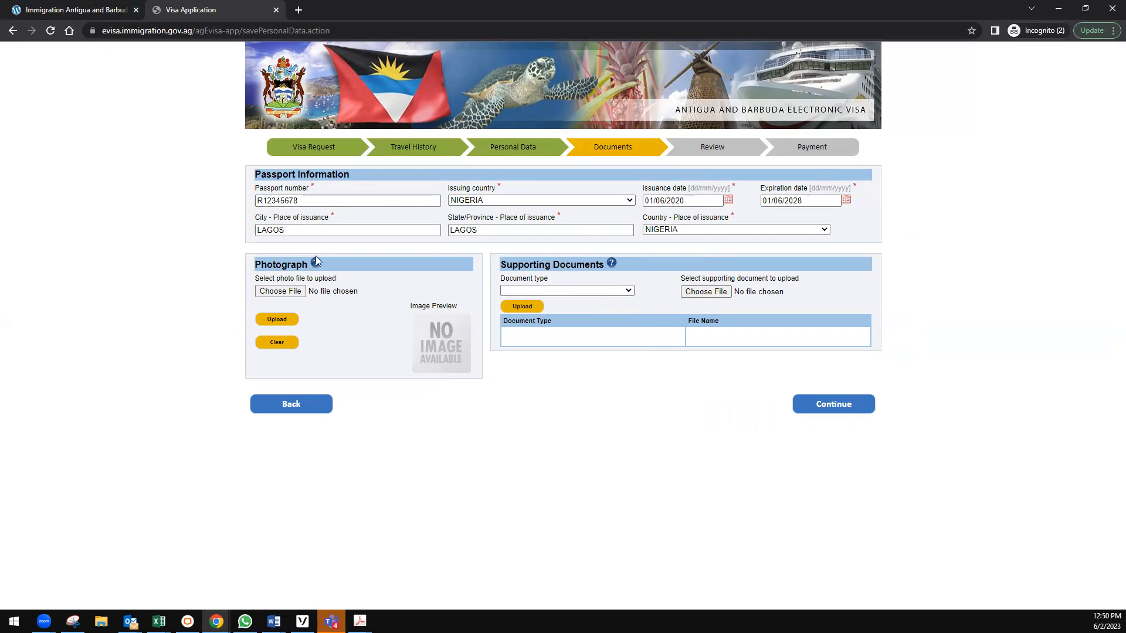
Choose the applicant's photo file under Photograph, upload it and dismiss the notice.
{"action": "left_click", "coordinate": [271, 295]}
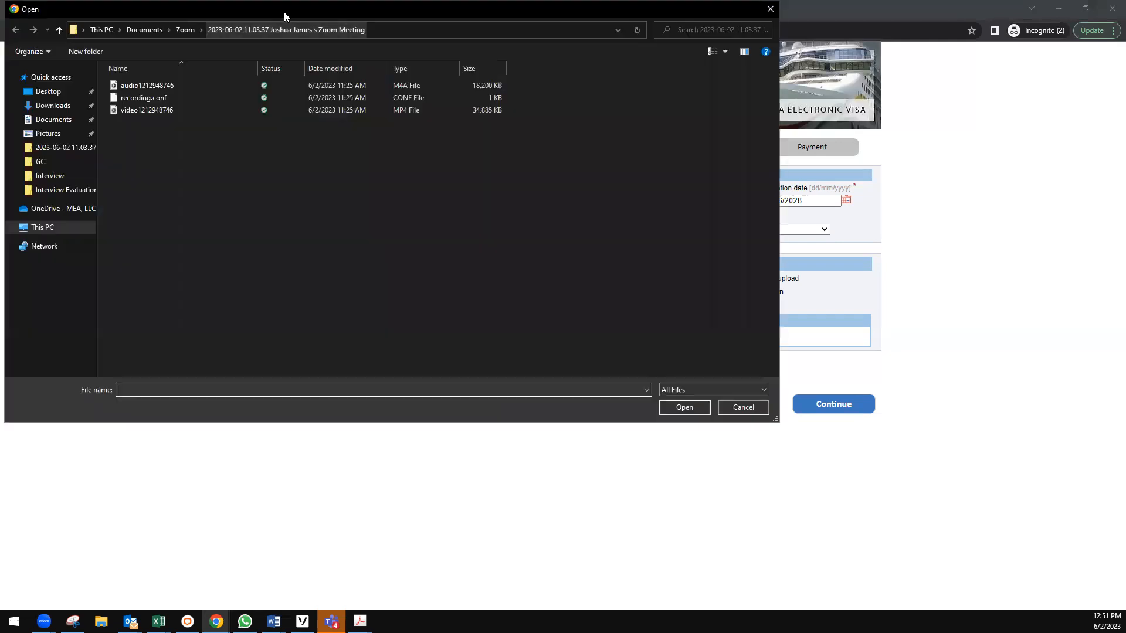
{"action": "key", "text": "Escape"}
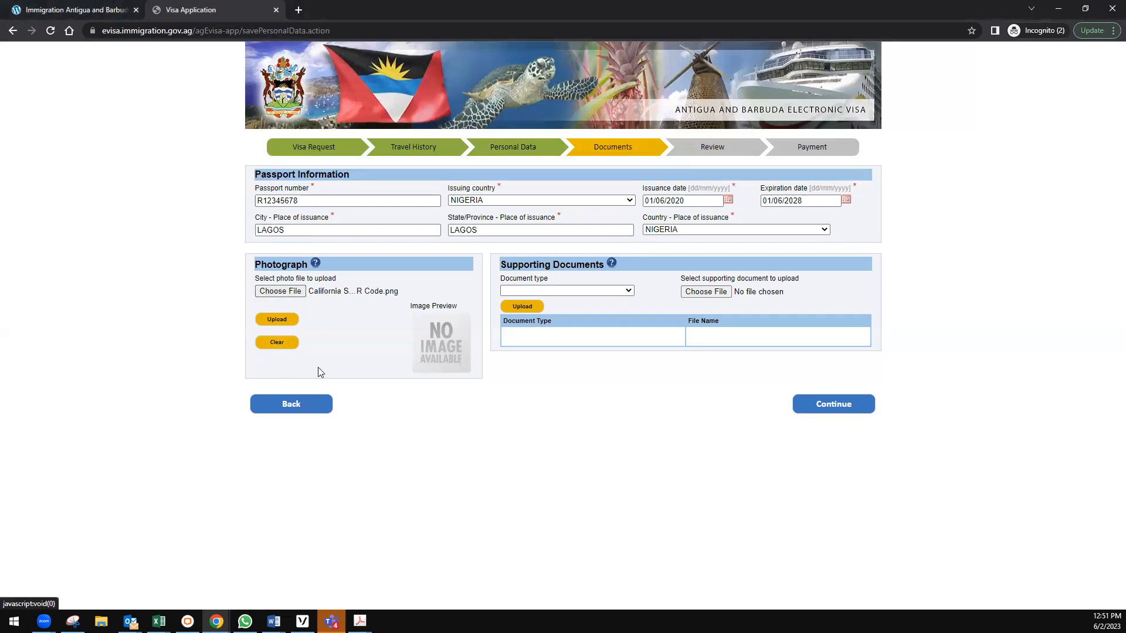
{"action": "left_click", "coordinate": [278, 319]}
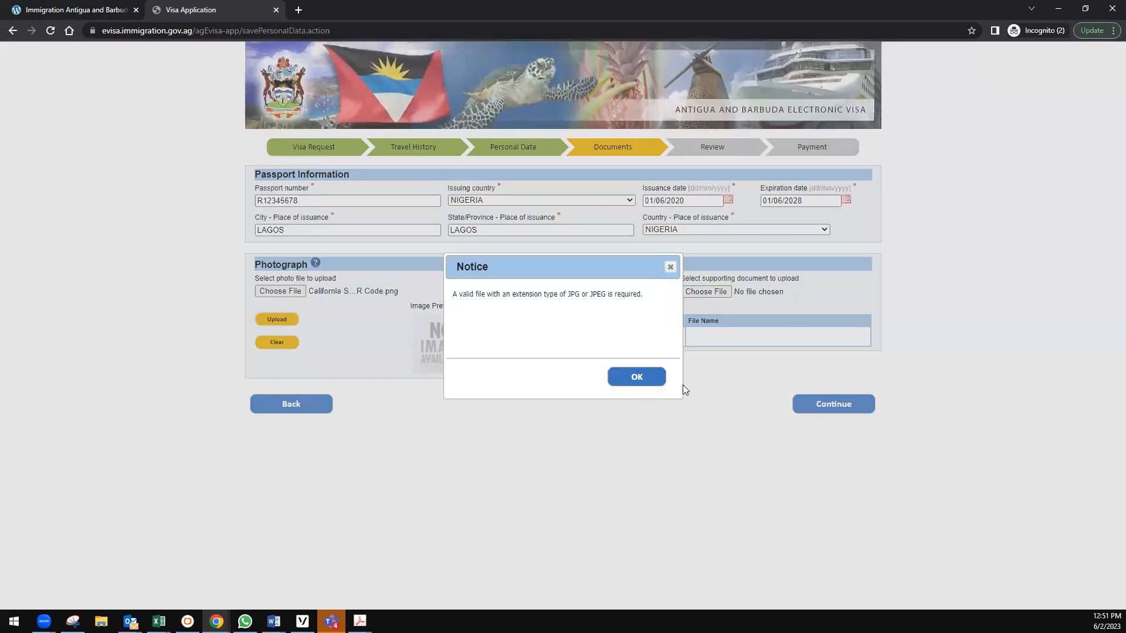
{"action": "left_click", "coordinate": [643, 378]}
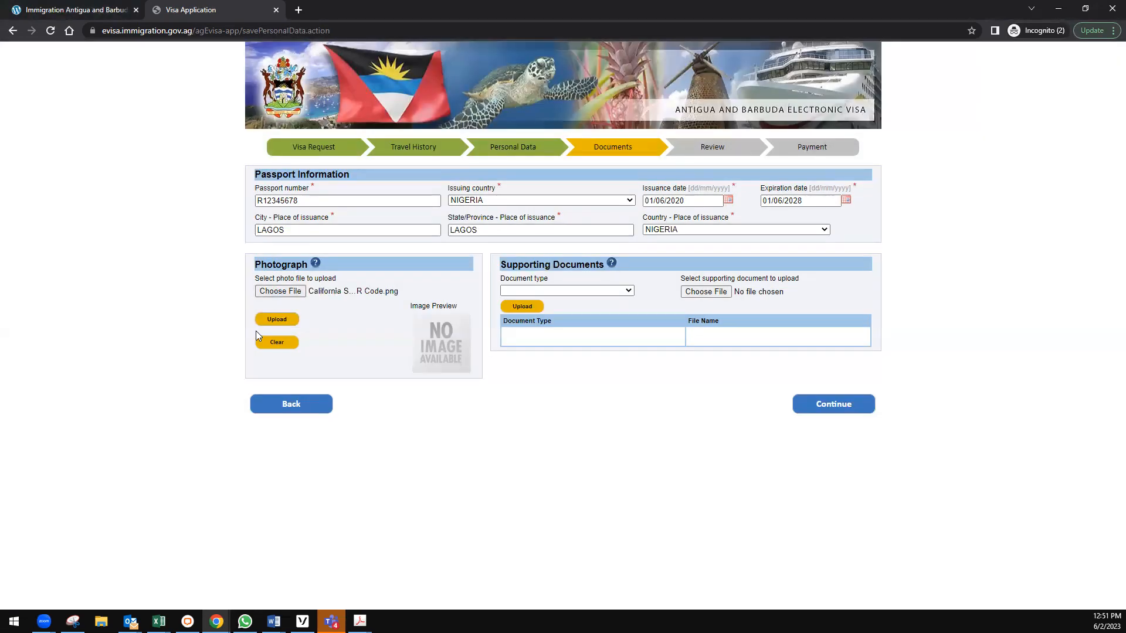
{"action": "left_click", "coordinate": [280, 291]}
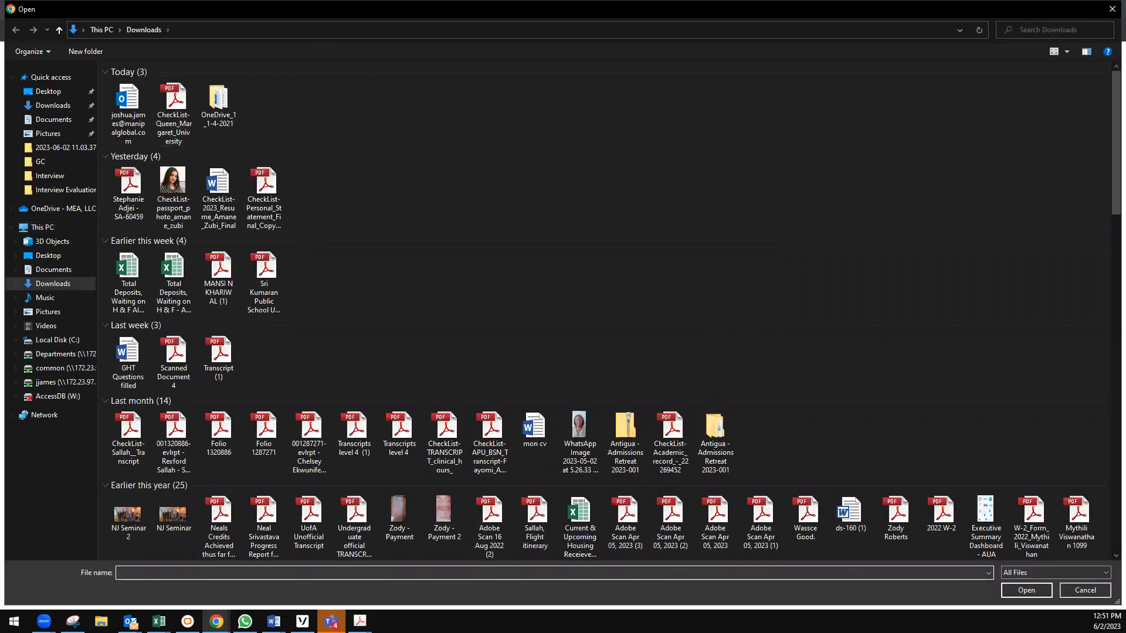
{"action": "left_click", "coordinate": [1111, 11]}
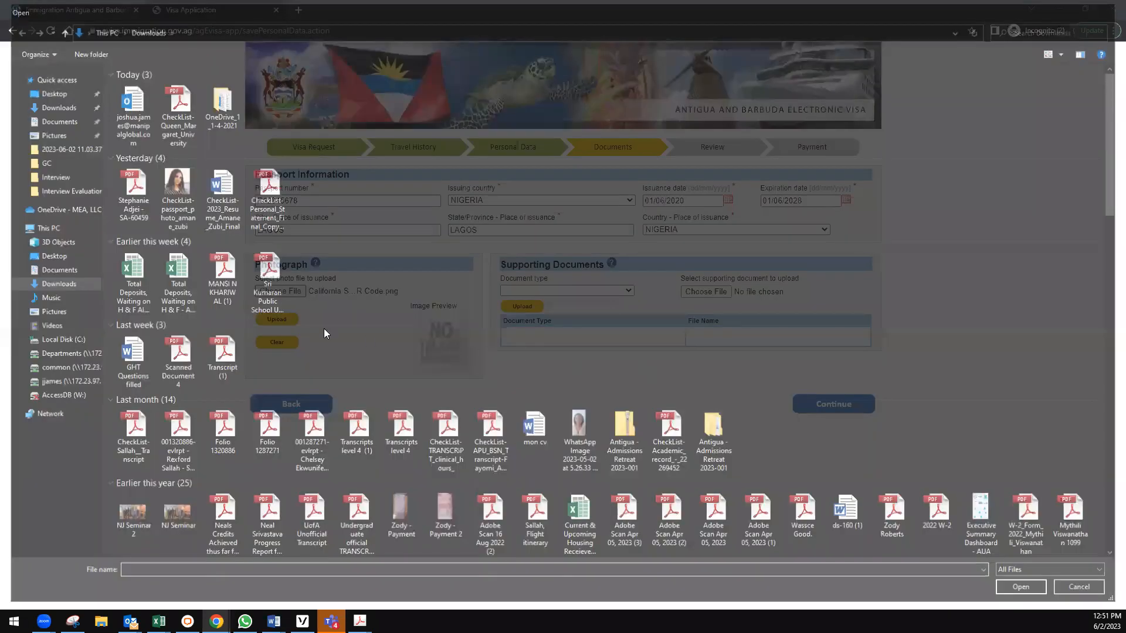
{"action": "left_click", "coordinate": [280, 291]}
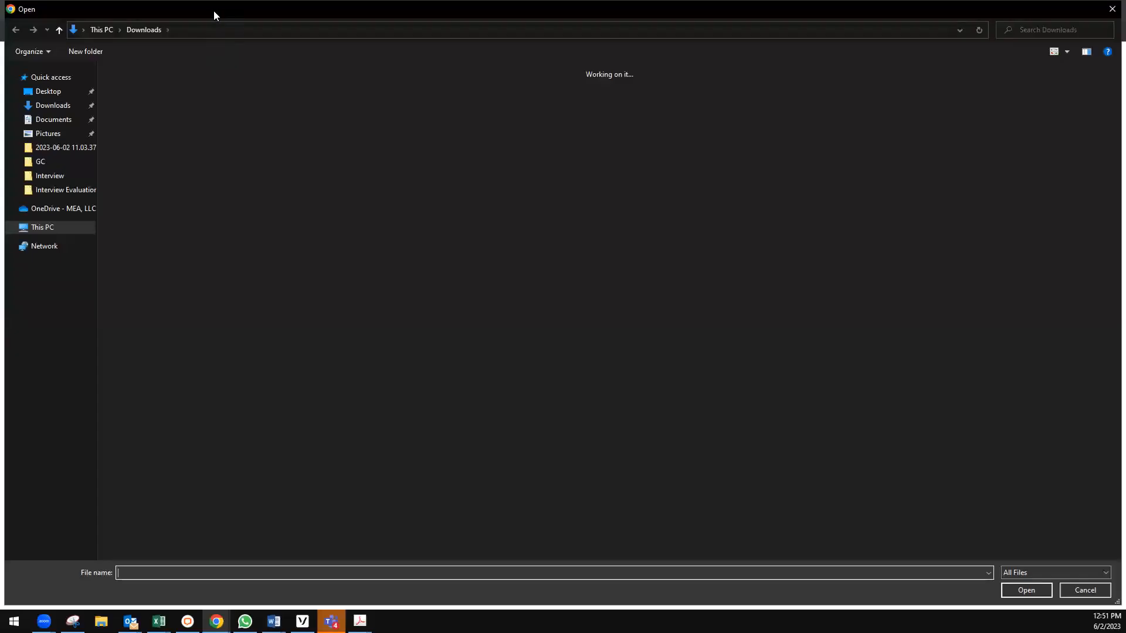
{"action": "double_click", "coordinate": [132, 8]}
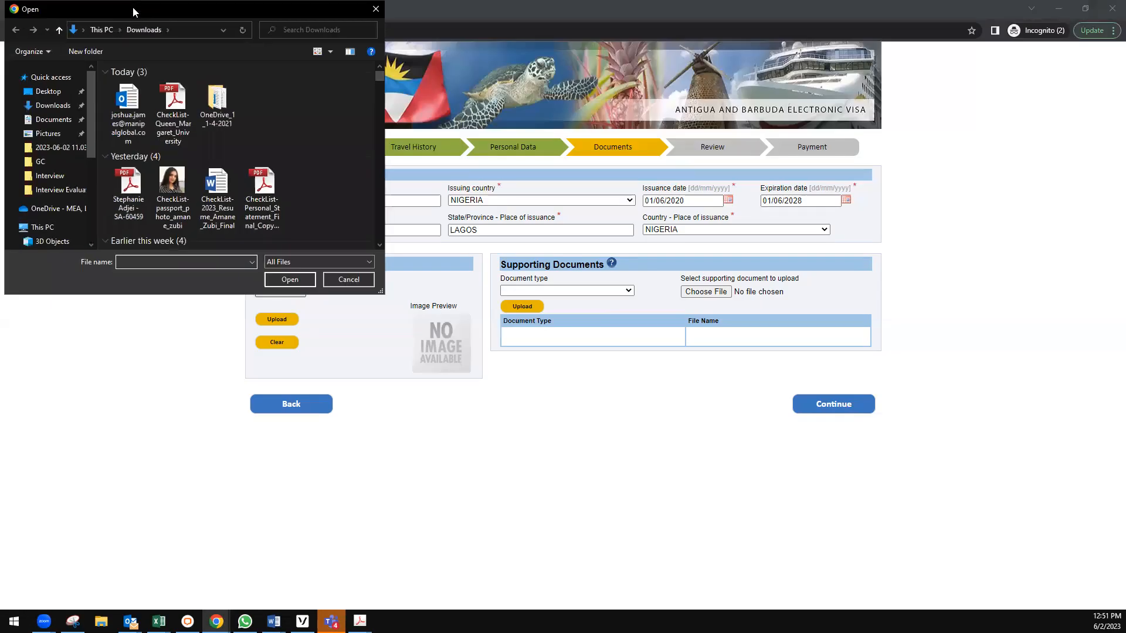
{"action": "left_click_drag", "start_coordinate": [124, 19], "coordinate": [0, 19]}
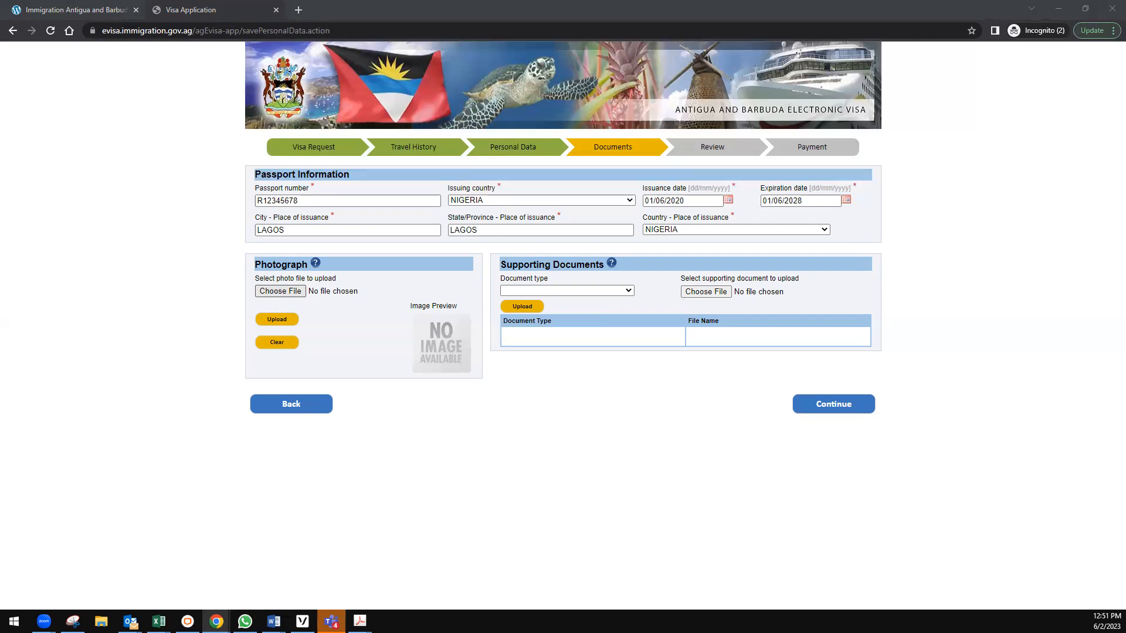
{"action": "key", "text": "Return"}
{"action": "left_click", "coordinate": [277, 320]}
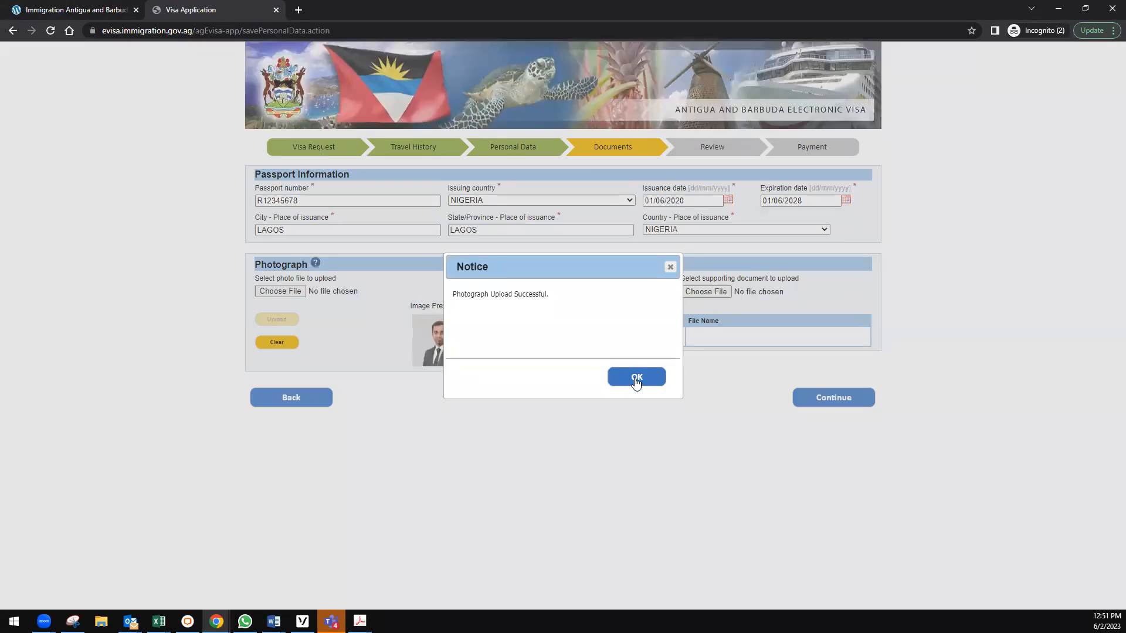
{"action": "left_click", "coordinate": [636, 380]}
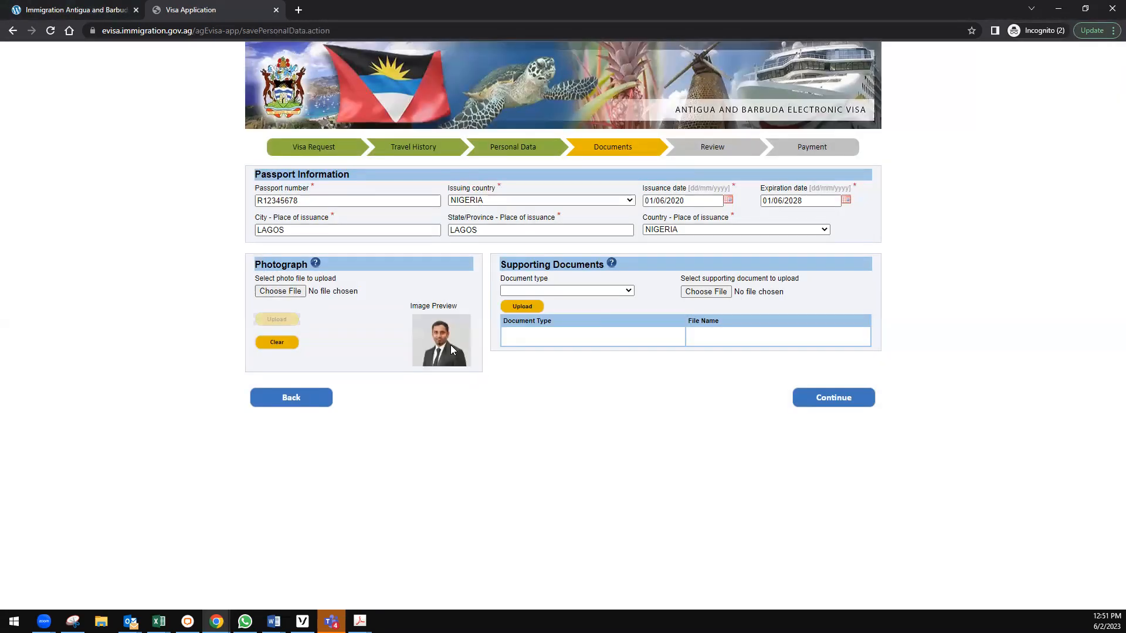
Upload a BIRTH CERTIFICATE document, retrying with a smaller image after the 512KB limit notice.
{"action": "left_click", "coordinate": [556, 291]}
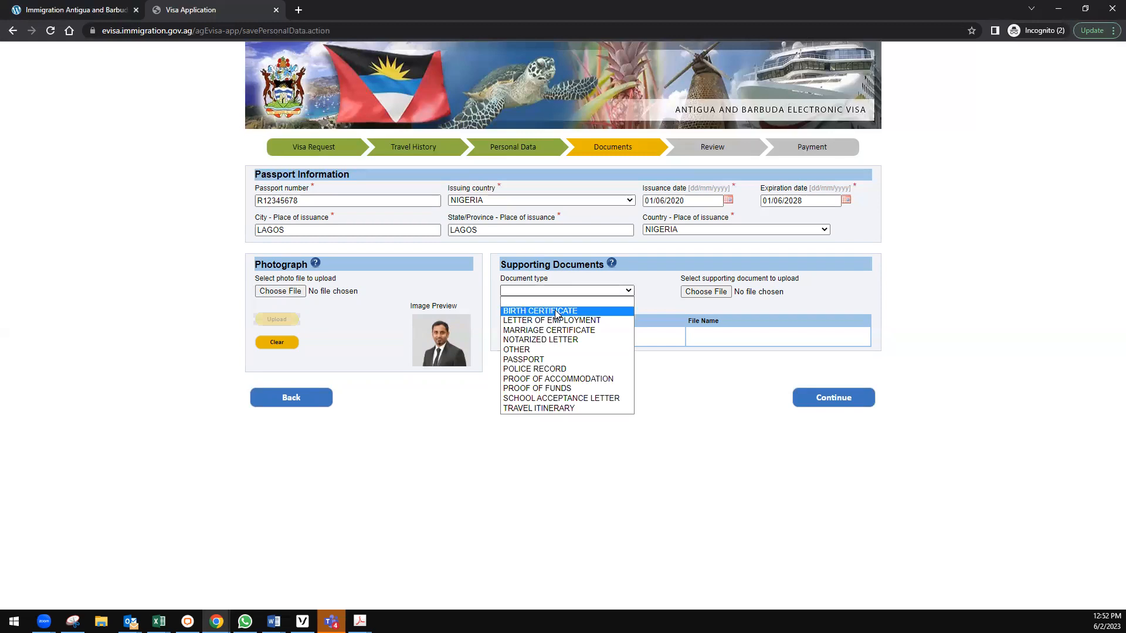
{"action": "left_click", "coordinate": [556, 312]}
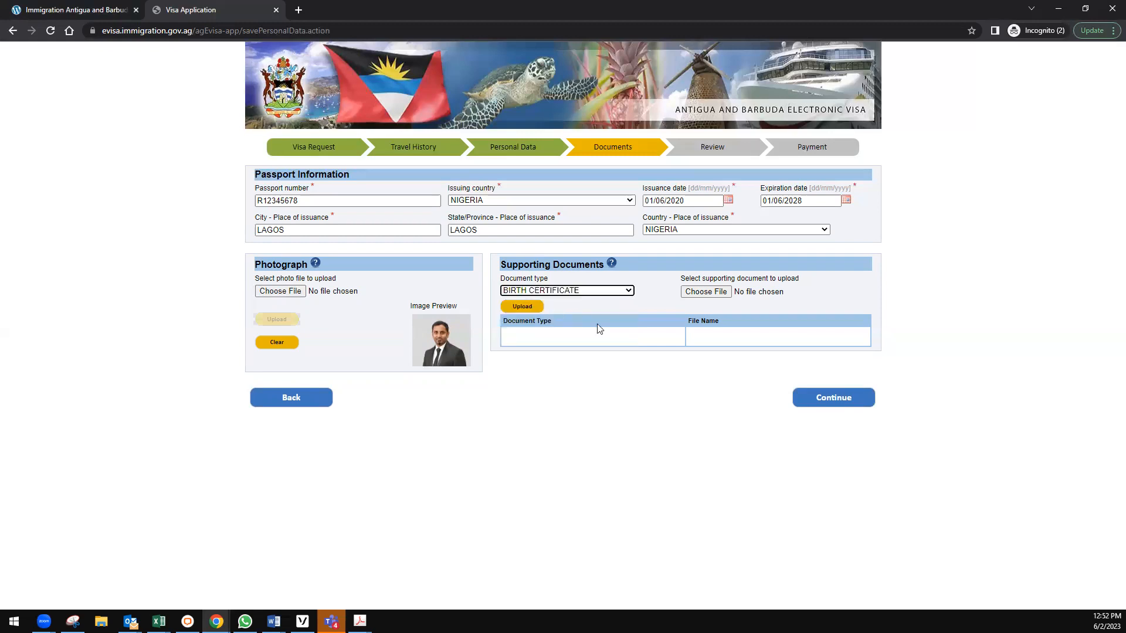
{"action": "left_click", "coordinate": [706, 291]}
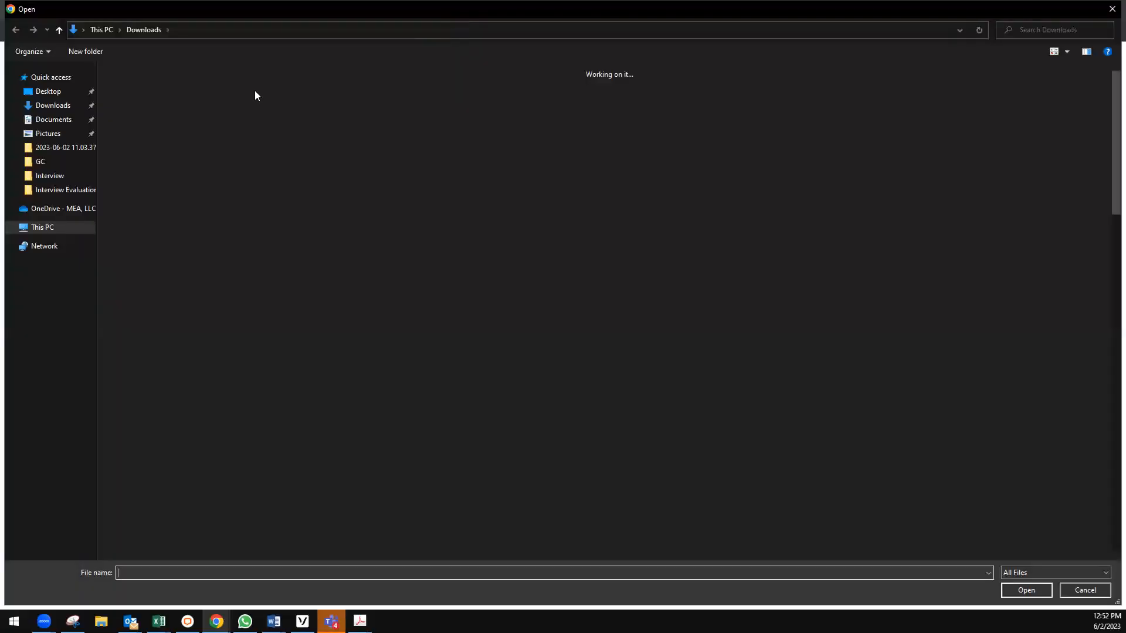
{"action": "double_click", "coordinate": [173, 7]}
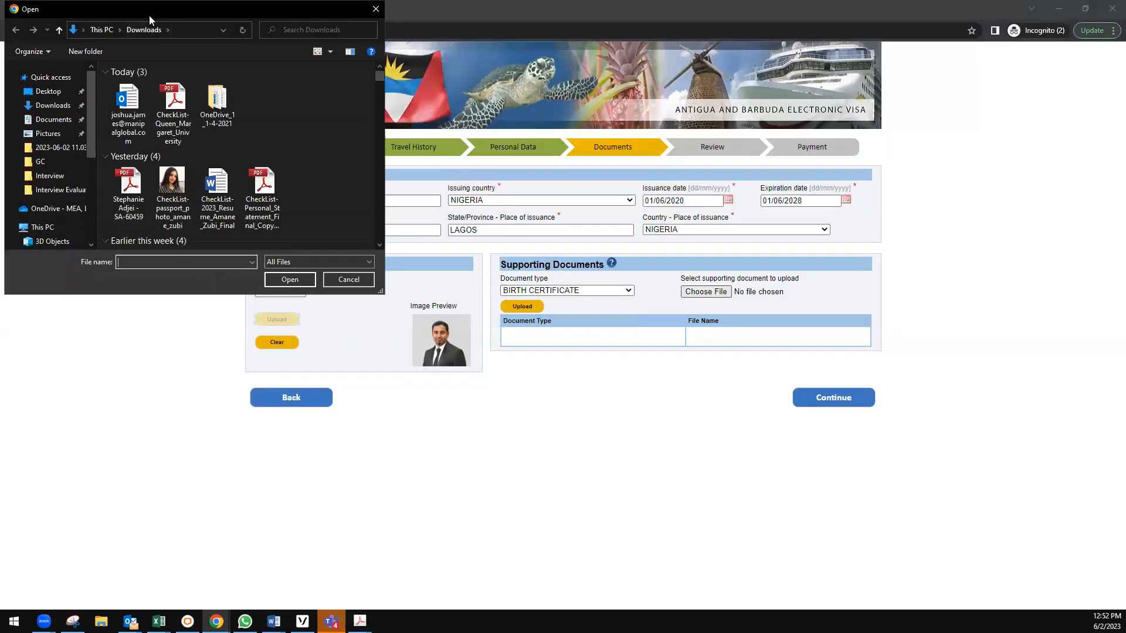
{"action": "key", "text": "Escape"}
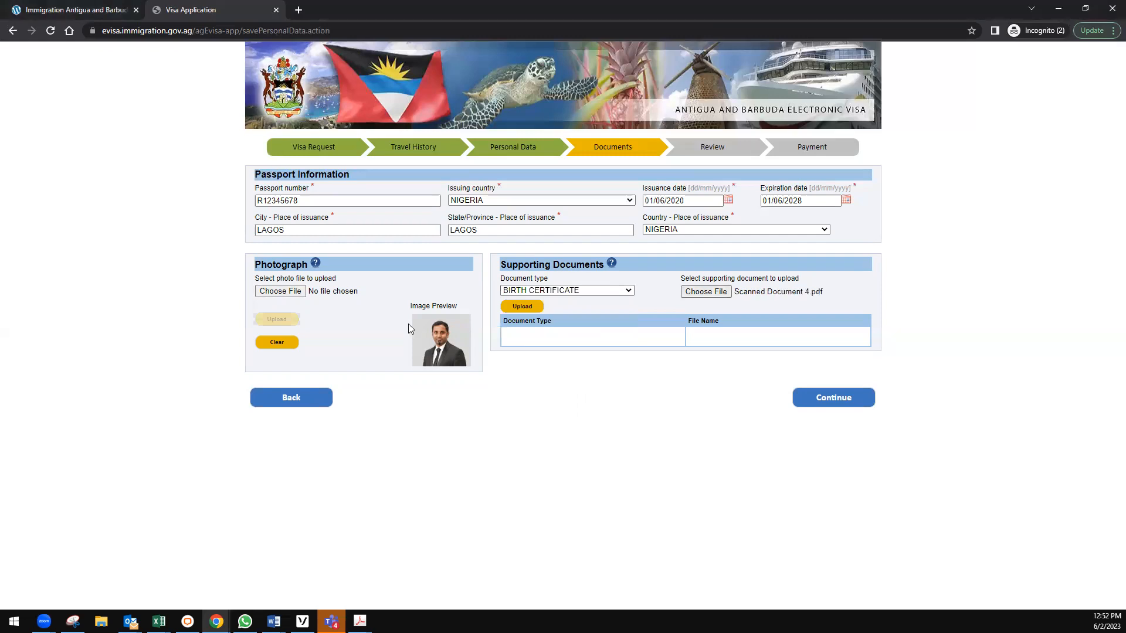
{"action": "left_click", "coordinate": [520, 307]}
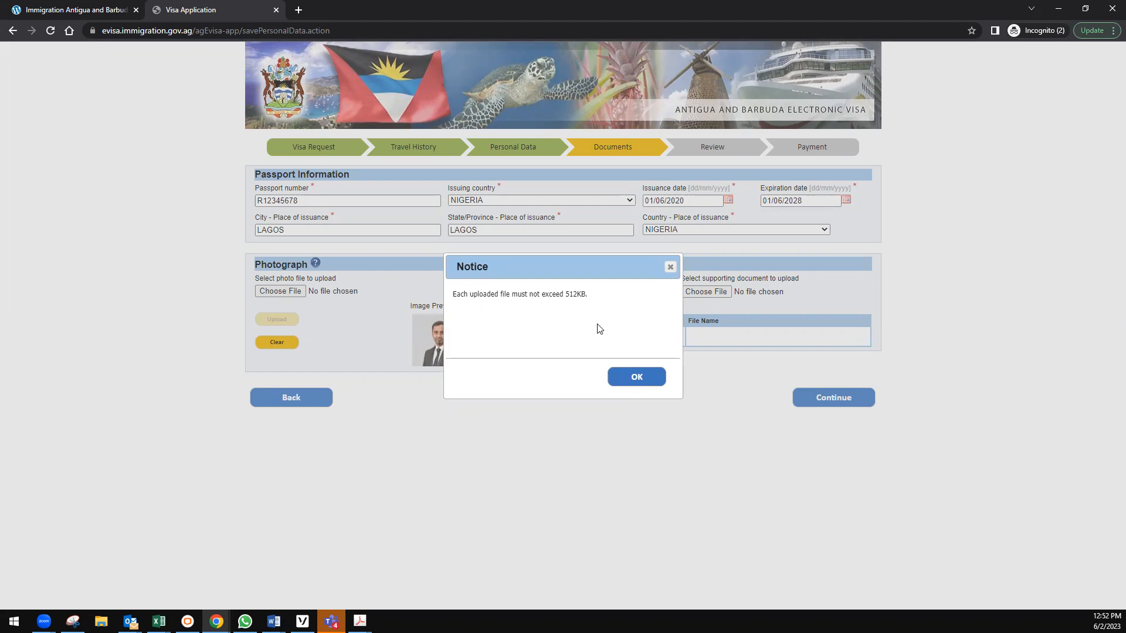
{"action": "left_click", "coordinate": [638, 380]}
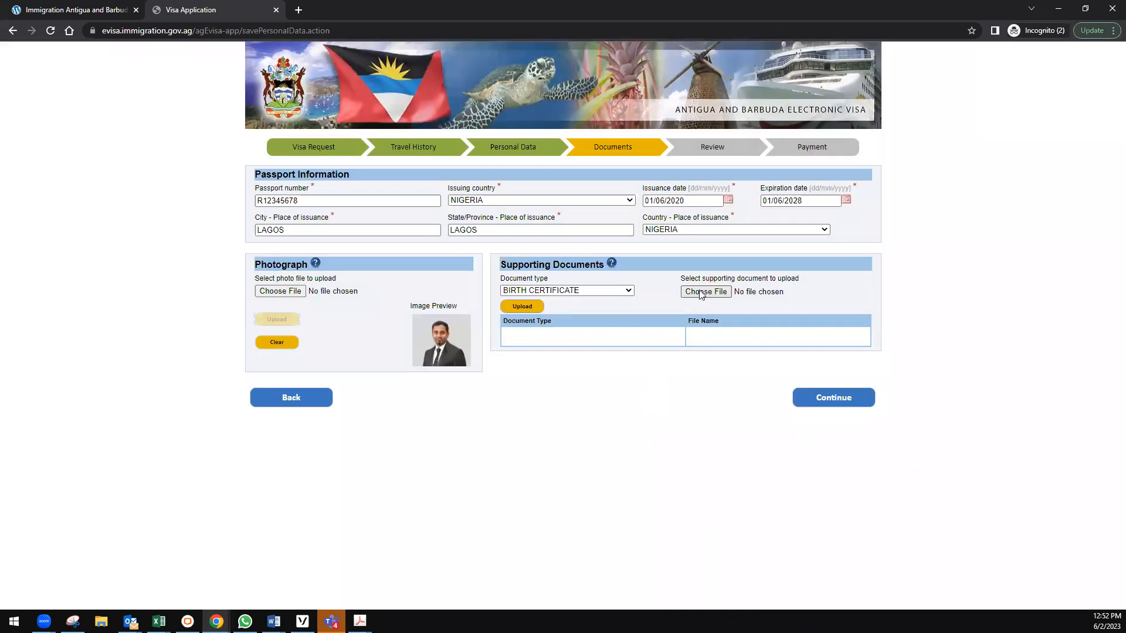
{"action": "left_click", "coordinate": [702, 294]}
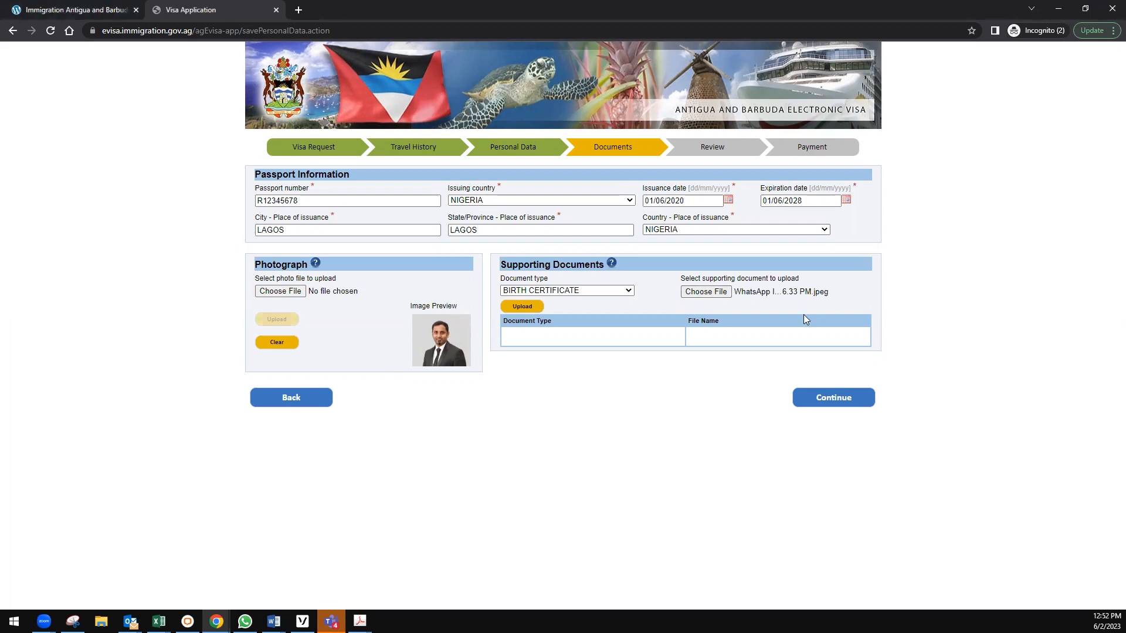
{"action": "left_click", "coordinate": [531, 311]}
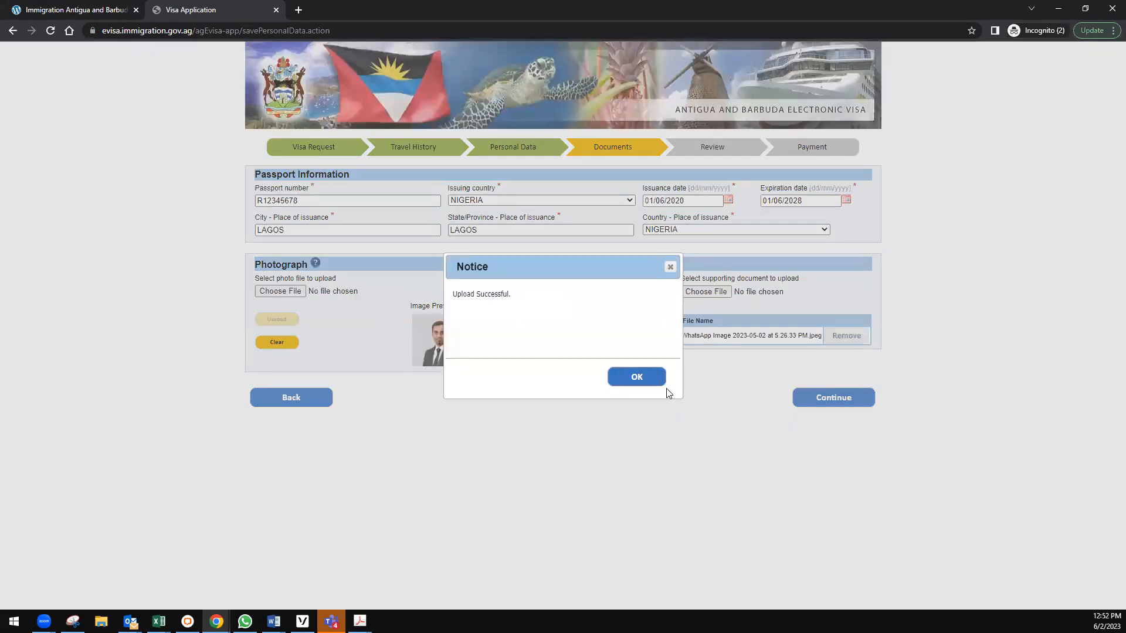
{"action": "left_click", "coordinate": [636, 380]}
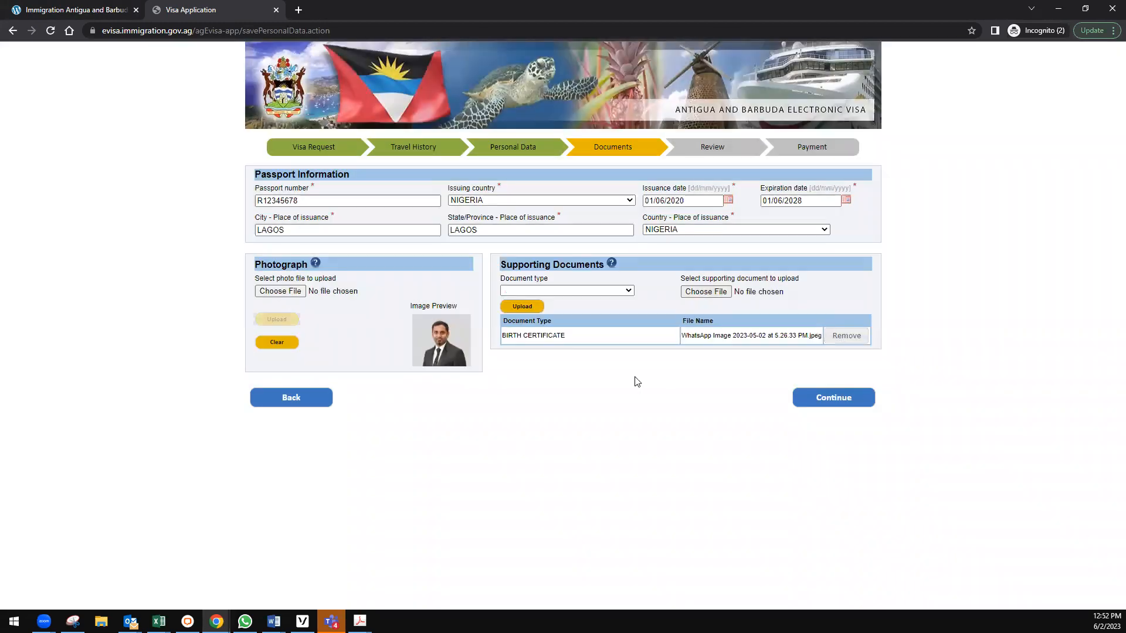
Upload an image as the SCHOOL ACCEPTANCE LETTER document and dismiss the success notice.
{"action": "left_click", "coordinate": [566, 290]}
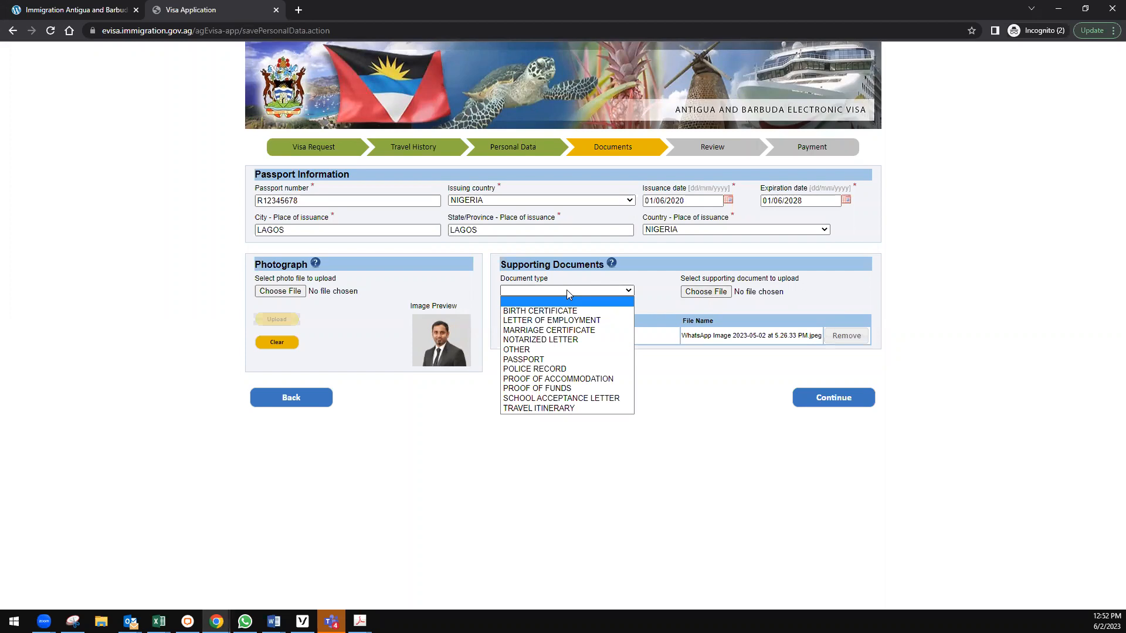
{"action": "left_click", "coordinate": [569, 398]}
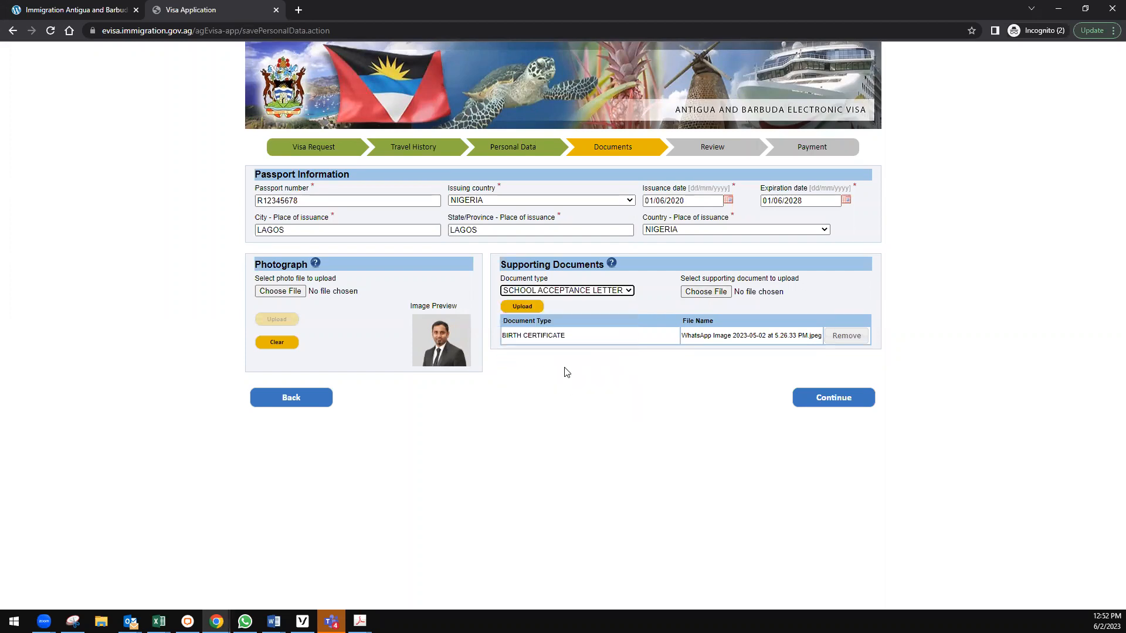
{"action": "left_click", "coordinate": [703, 293]}
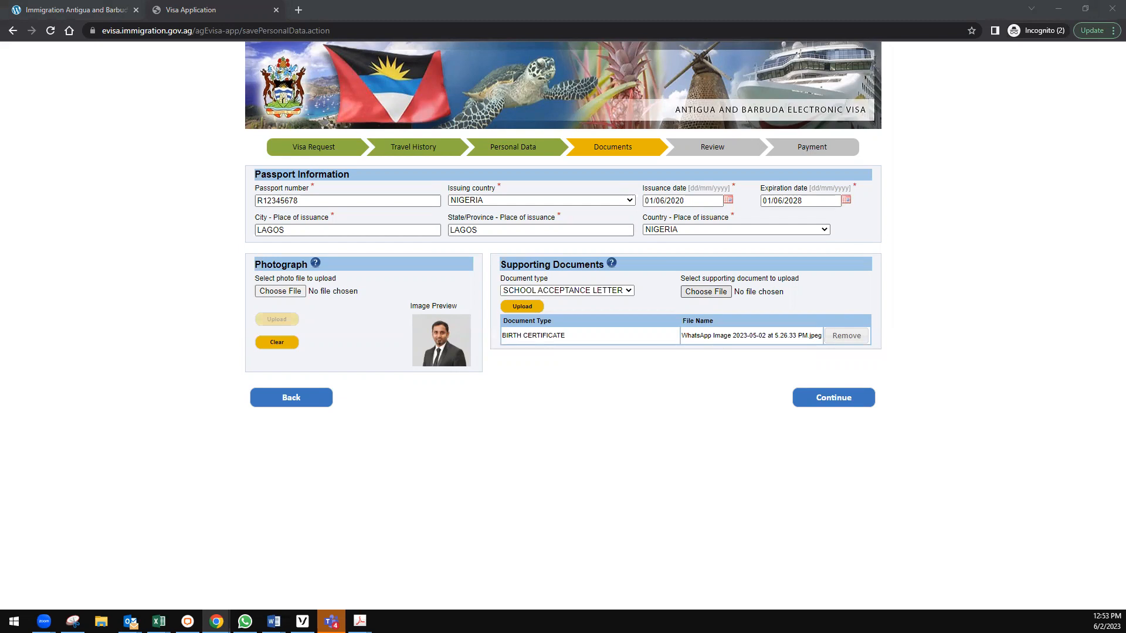
{"action": "double_click", "coordinate": [165, 378]}
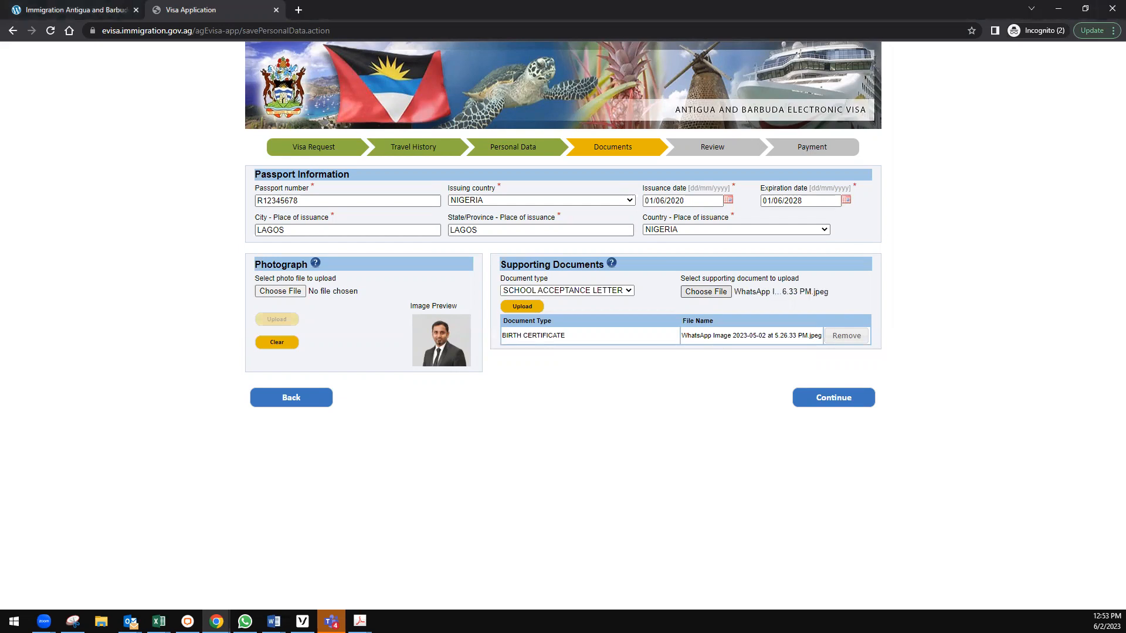
{"action": "left_click", "coordinate": [522, 308]}
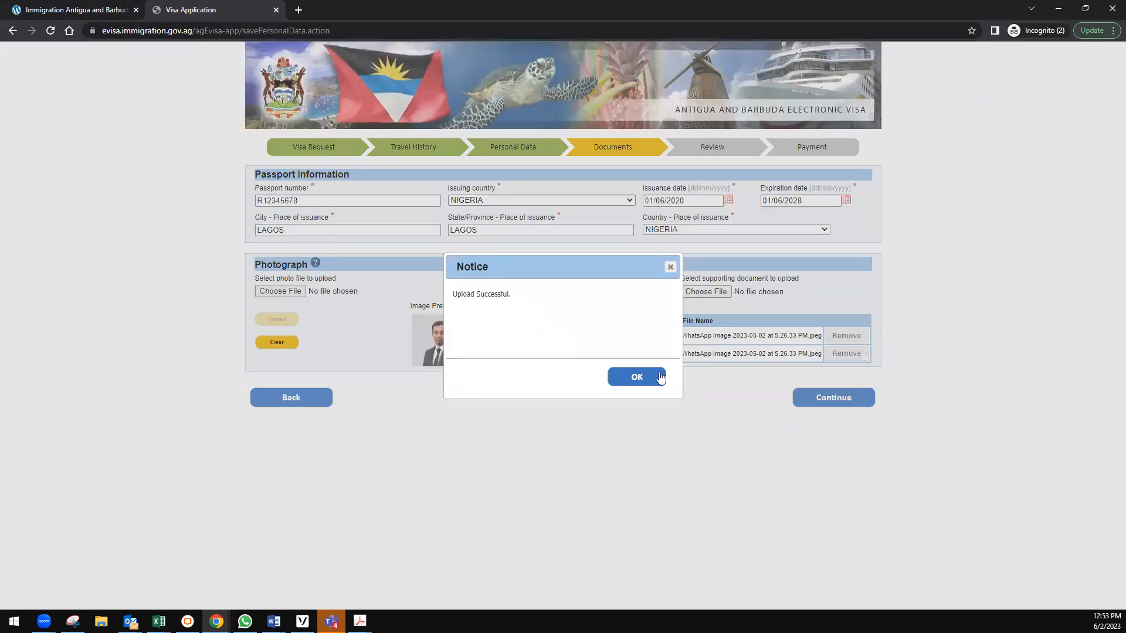
{"action": "left_click", "coordinate": [659, 377]}
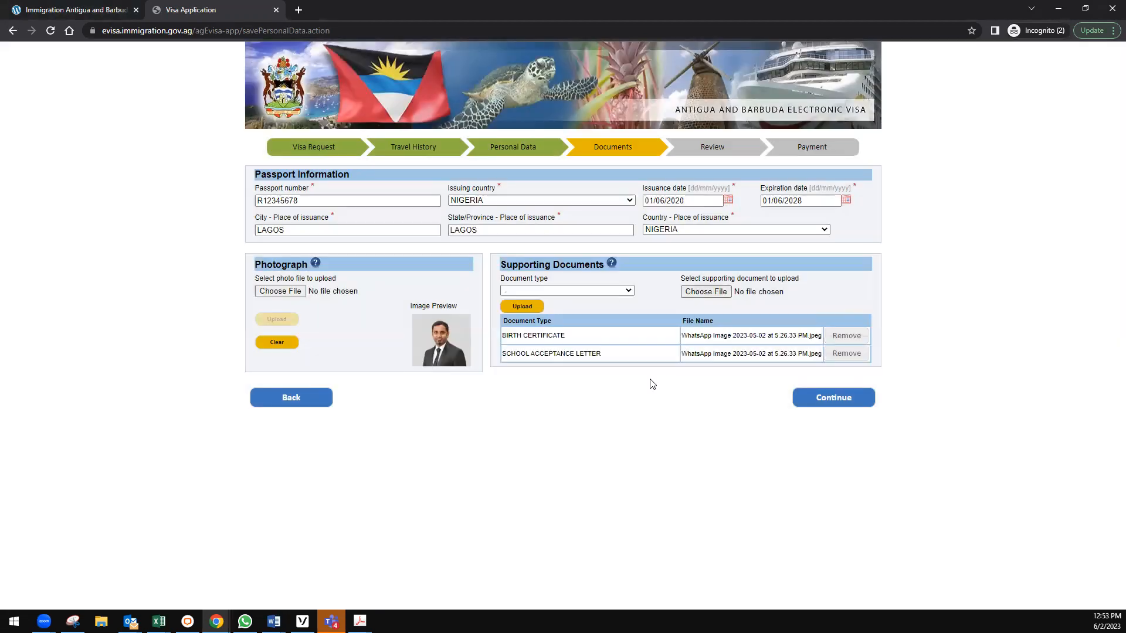
Upload an image as the PROOF OF ACCOMMODATION supporting document.
{"action": "left_click", "coordinate": [563, 291]}
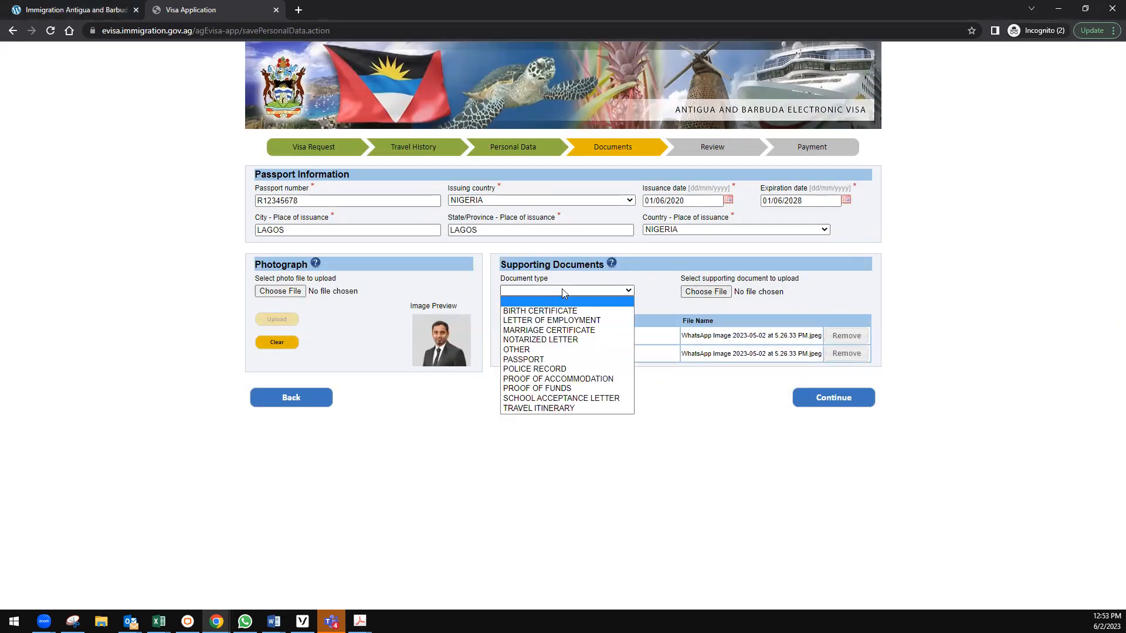
{"action": "left_click", "coordinate": [554, 380]}
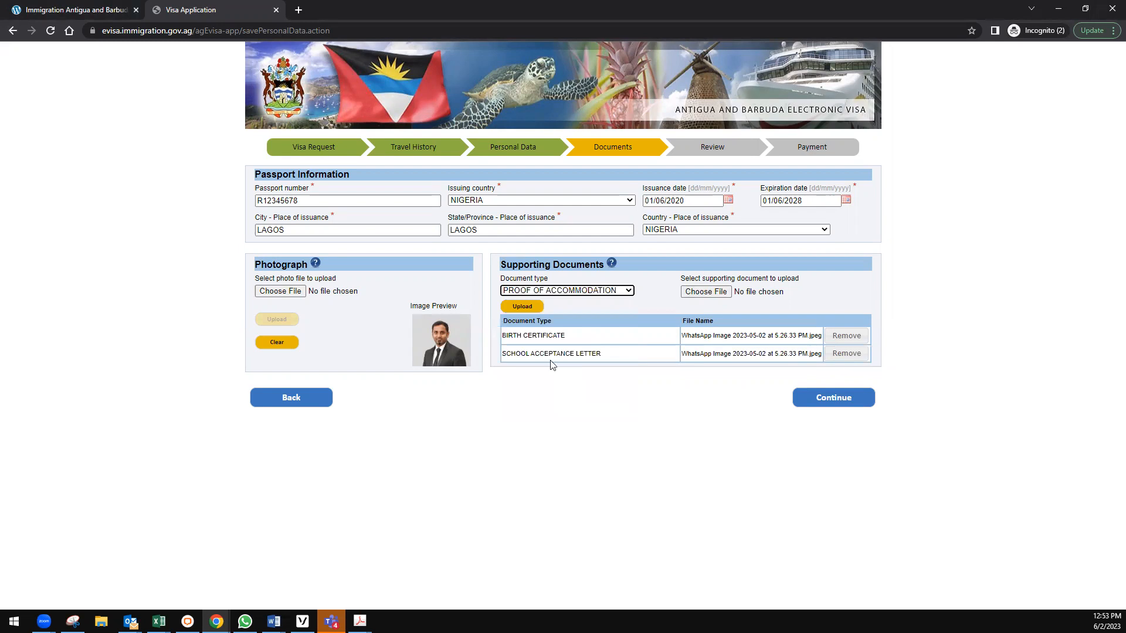
{"action": "left_click", "coordinate": [698, 291]}
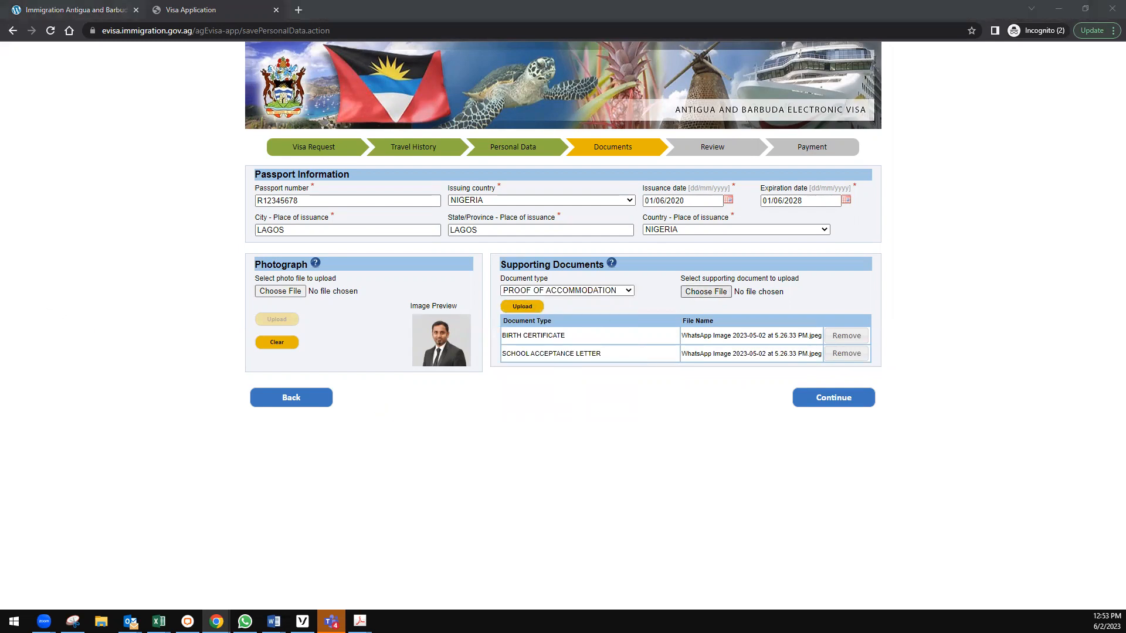
{"action": "left_click", "coordinate": [677, 368]}
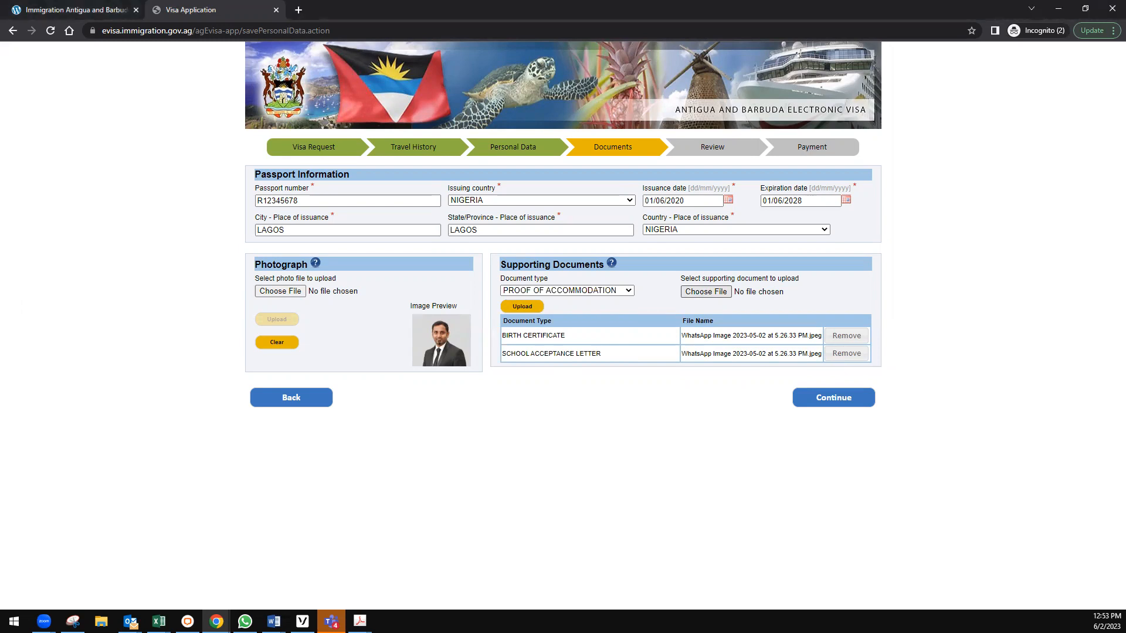
{"action": "left_click", "coordinate": [524, 307]}
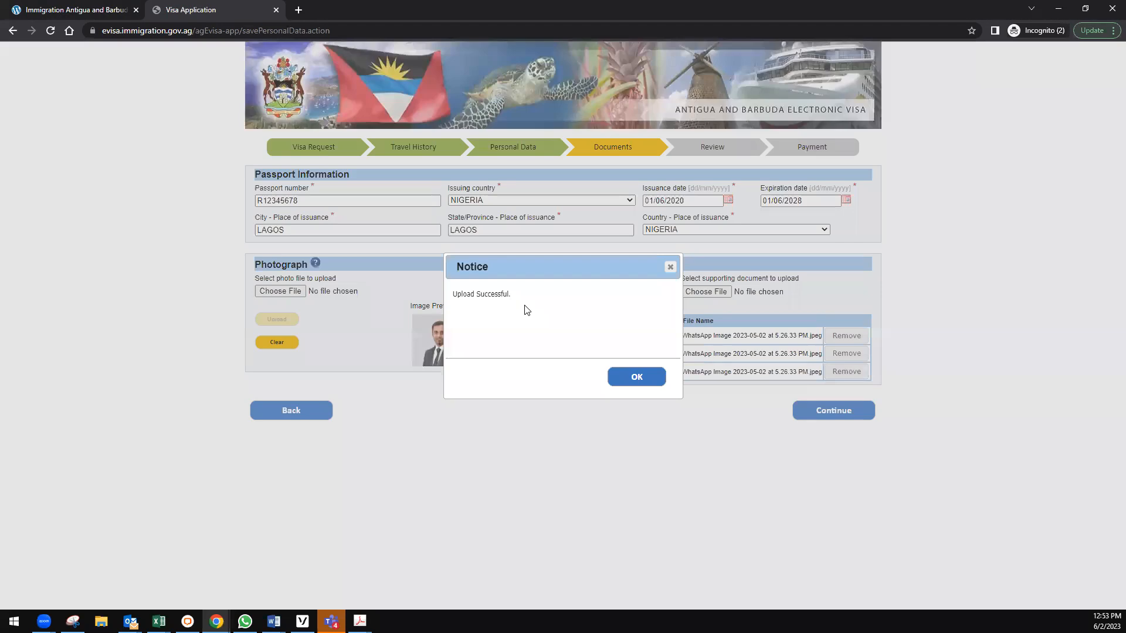
{"action": "left_click", "coordinate": [642, 377]}
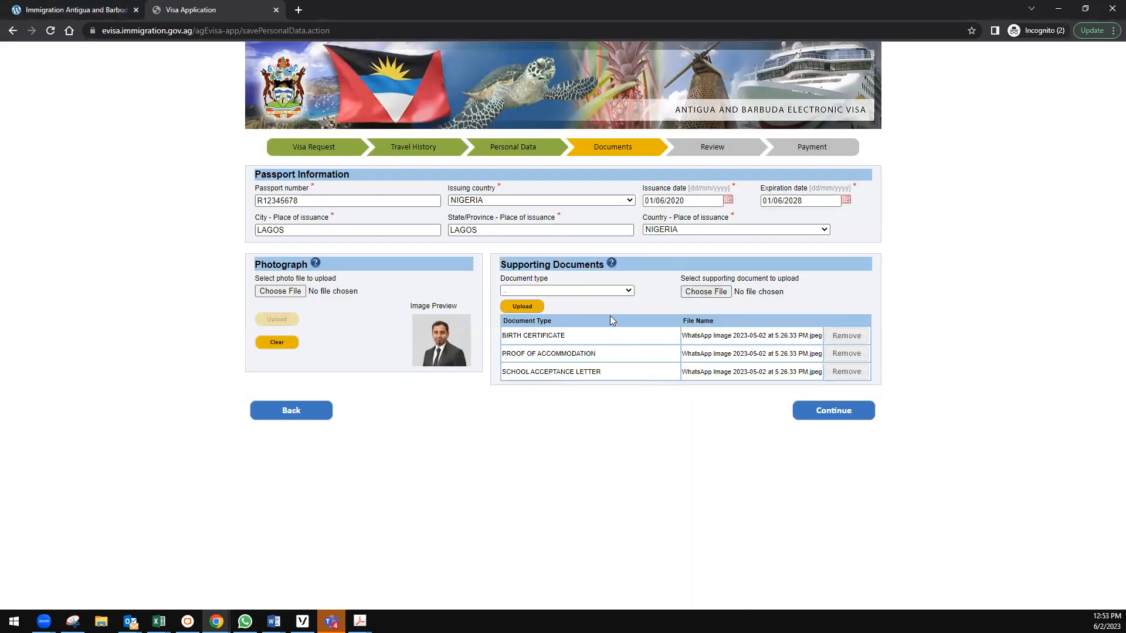
Upload an image as the PASSPORT supporting document.
{"action": "left_click", "coordinate": [573, 291]}
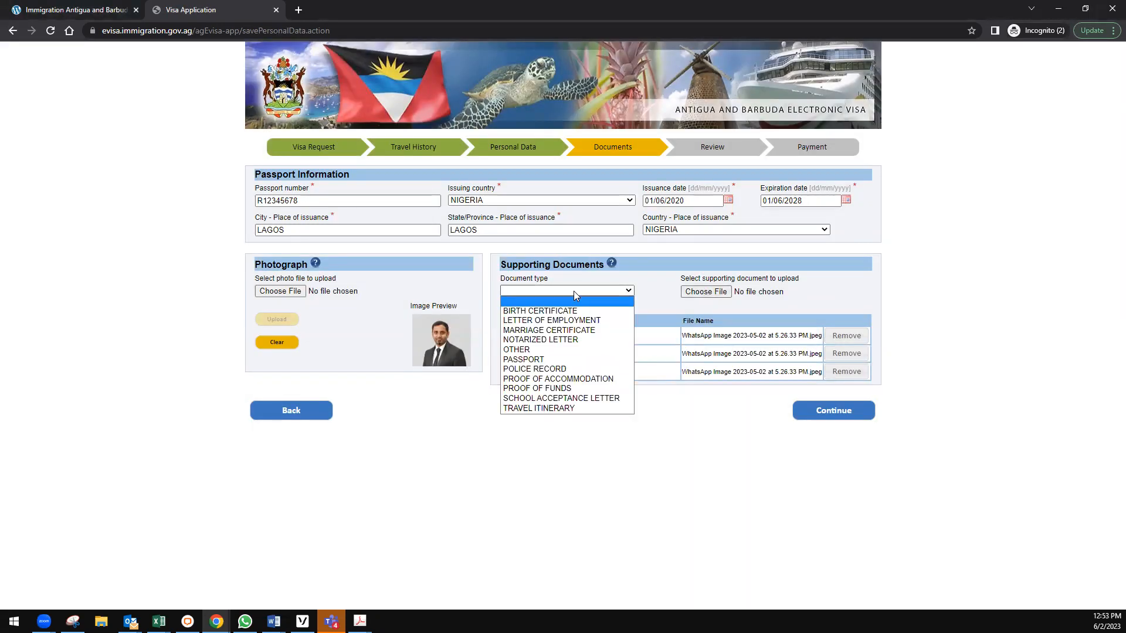
{"action": "left_click", "coordinate": [557, 356]}
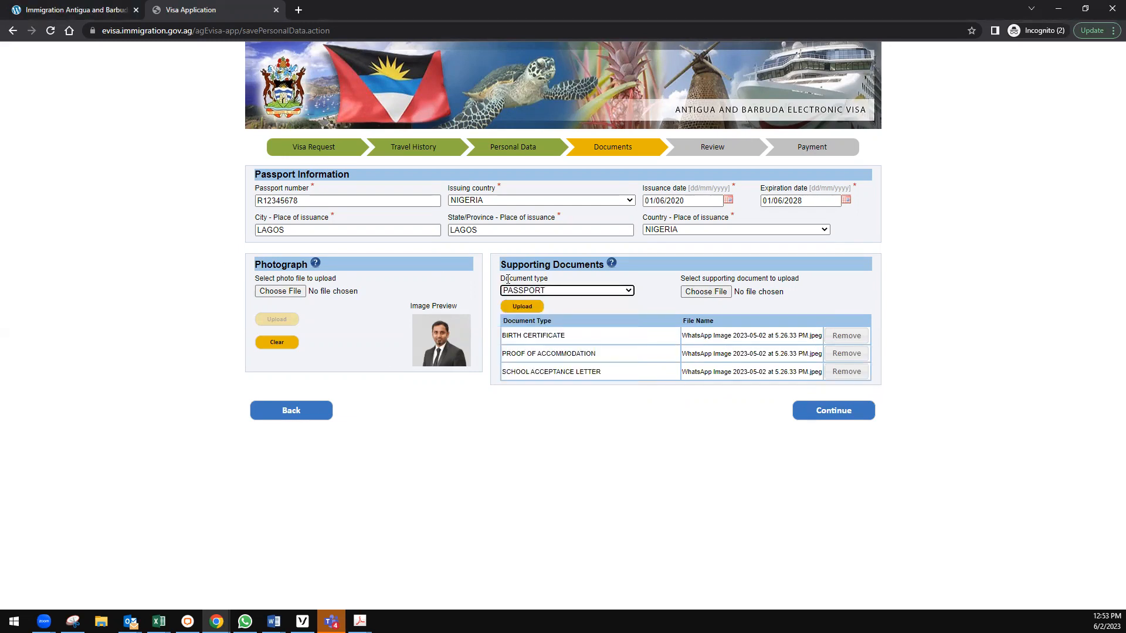
{"action": "left_click", "coordinate": [723, 292]}
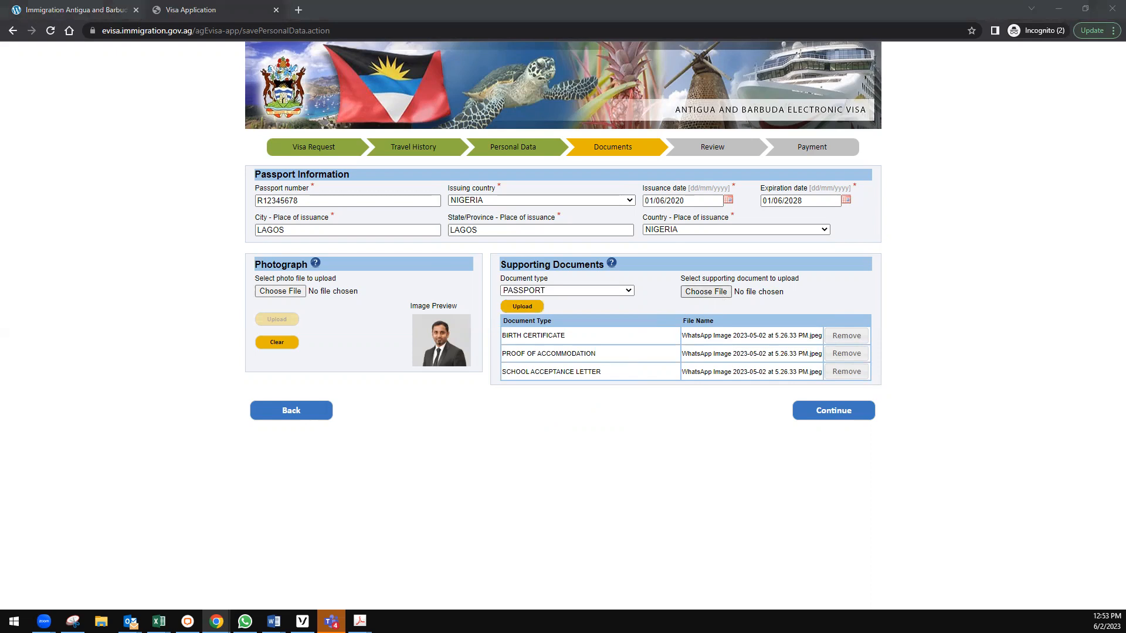
{"action": "key", "text": "Return"}
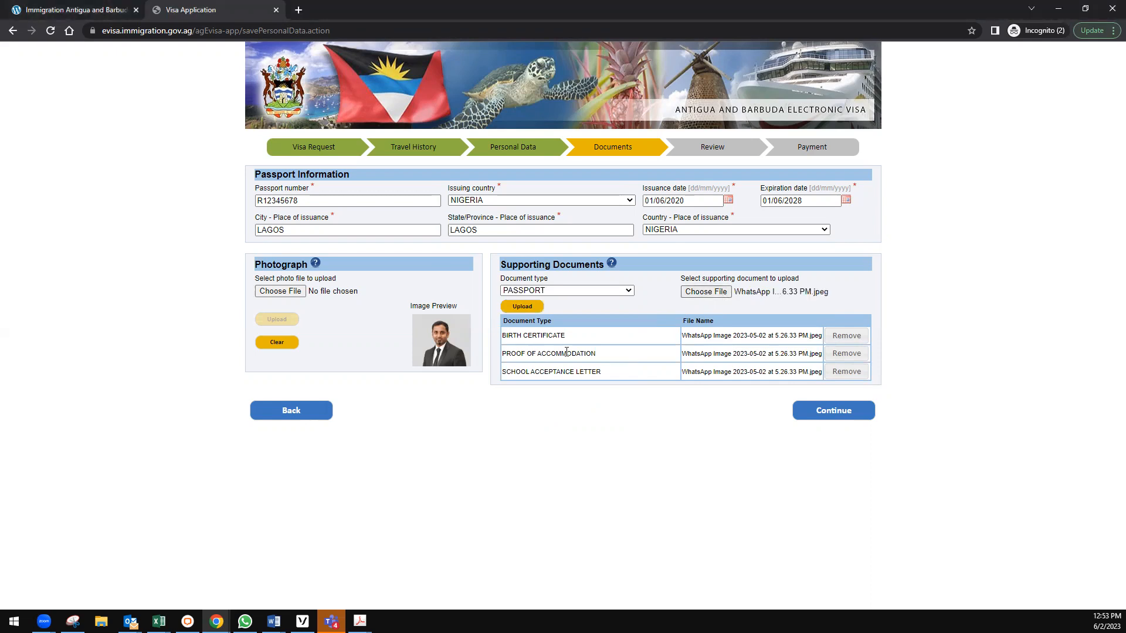
{"action": "left_click", "coordinate": [522, 307]}
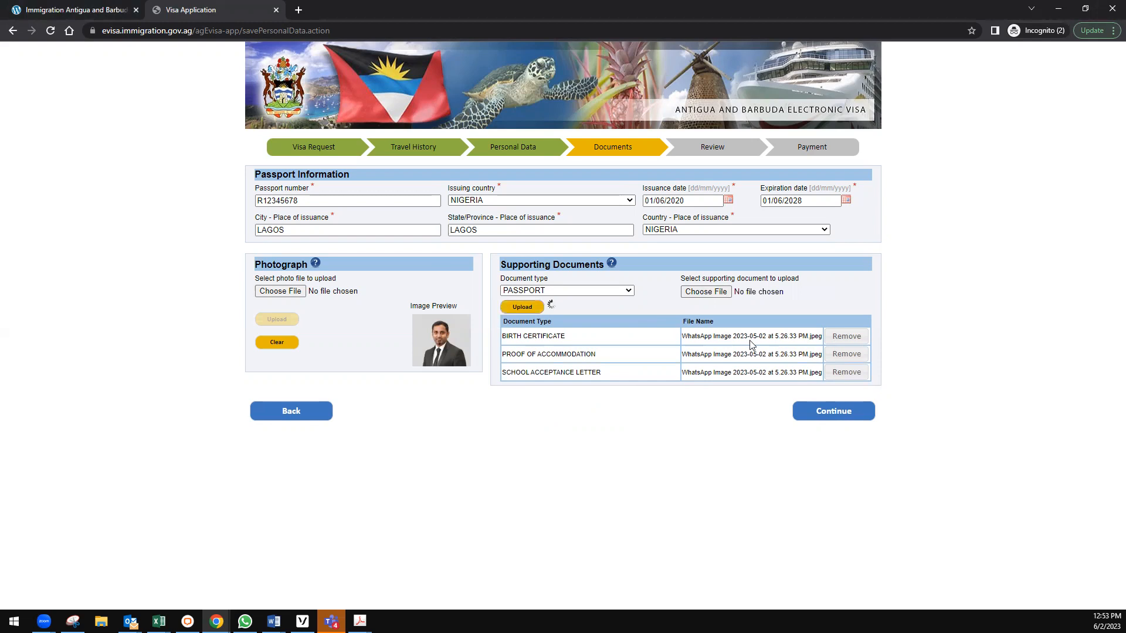
{"action": "left_click", "coordinate": [636, 380]}
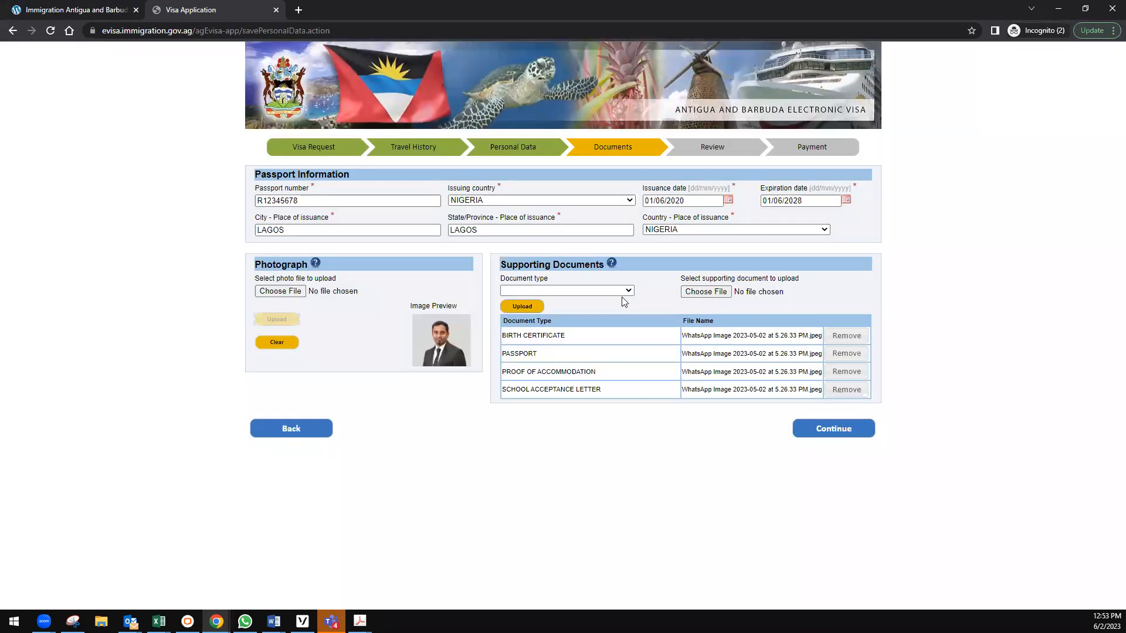
Upload an image as the TRAVEL ITINERARY supporting document.
{"action": "left_click", "coordinate": [604, 291]}
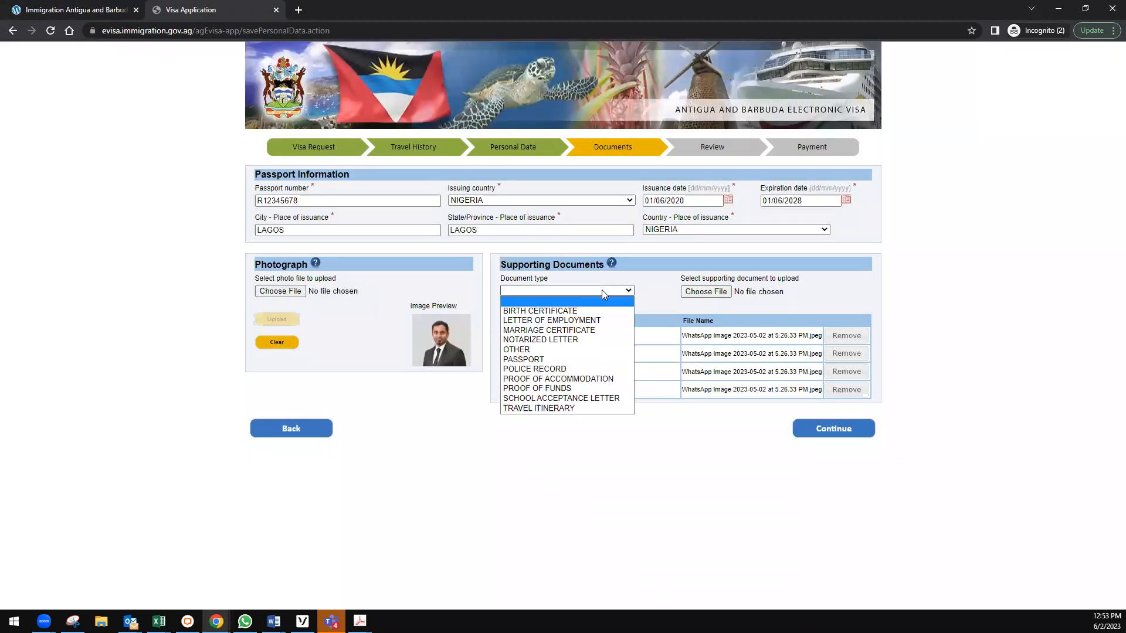
{"action": "left_click", "coordinate": [571, 407]}
{"action": "left_click", "coordinate": [705, 291]}
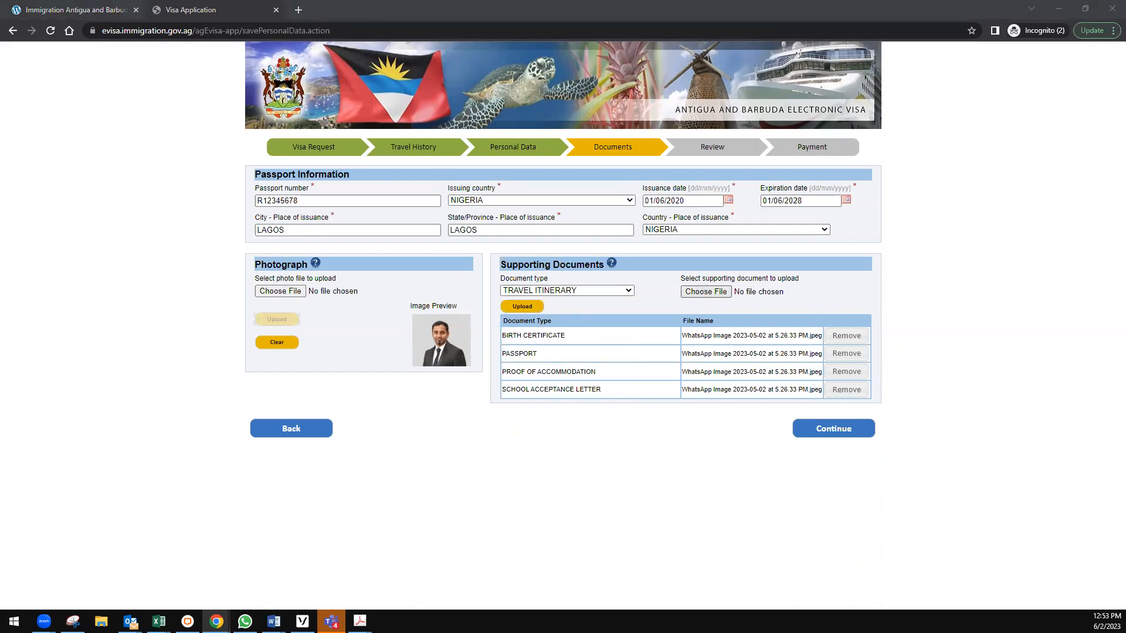
{"action": "double_click", "coordinate": [359, 340]}
{"action": "left_click", "coordinate": [523, 310]}
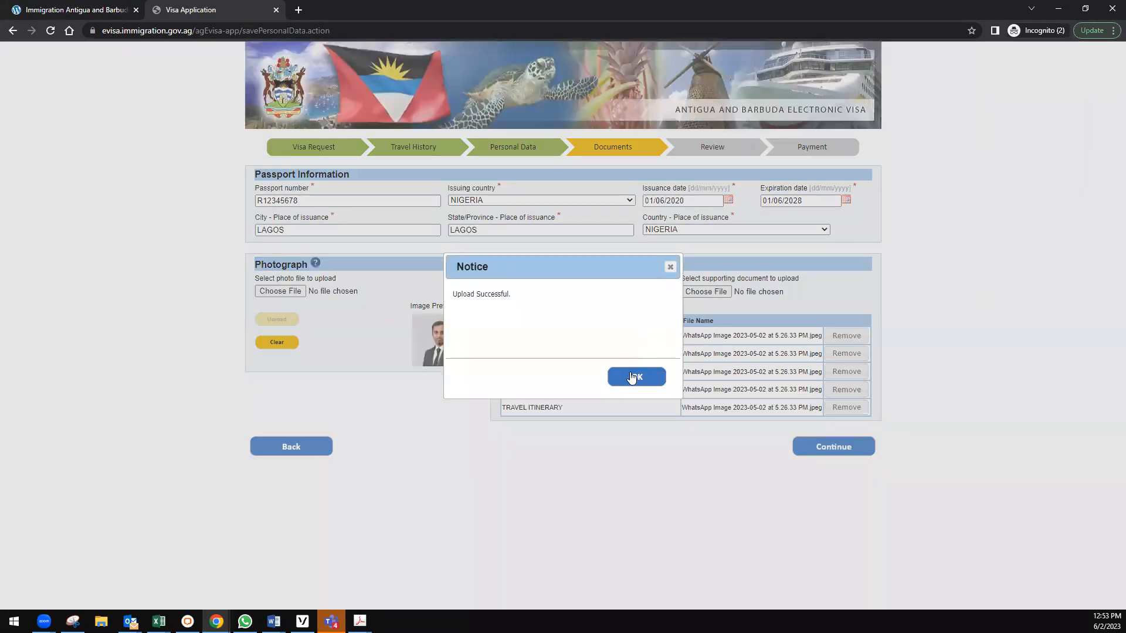
{"action": "left_click", "coordinate": [632, 377]}
Upload an image as the POLICE RECORD supporting document.
{"action": "left_click", "coordinate": [575, 291]}
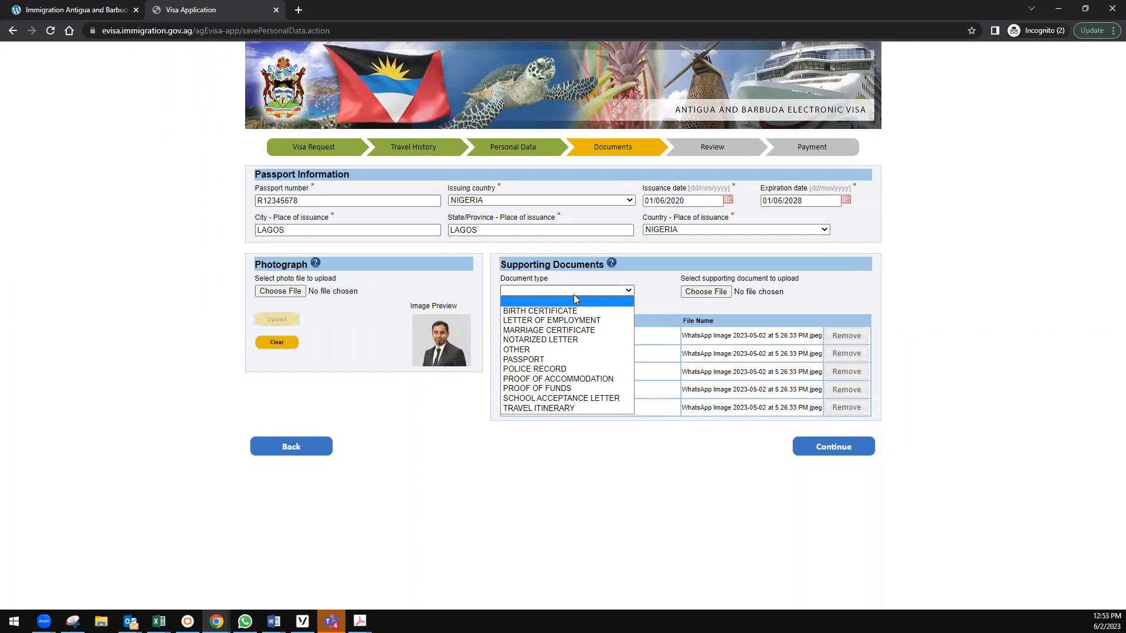
{"action": "left_click", "coordinate": [564, 370]}
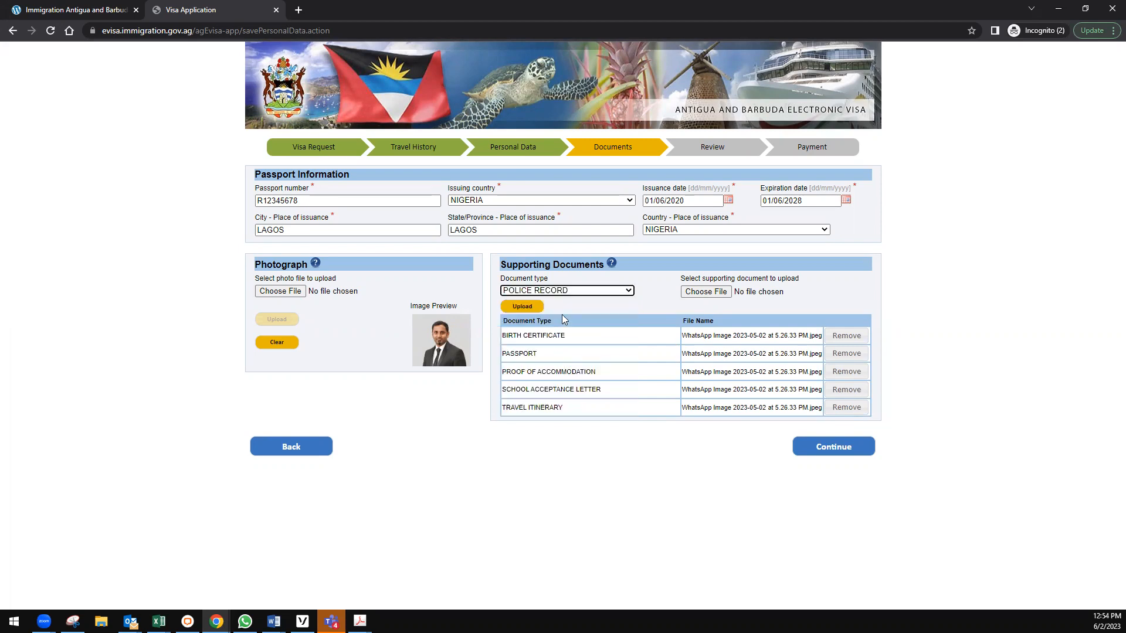
{"action": "left_click", "coordinate": [704, 291]}
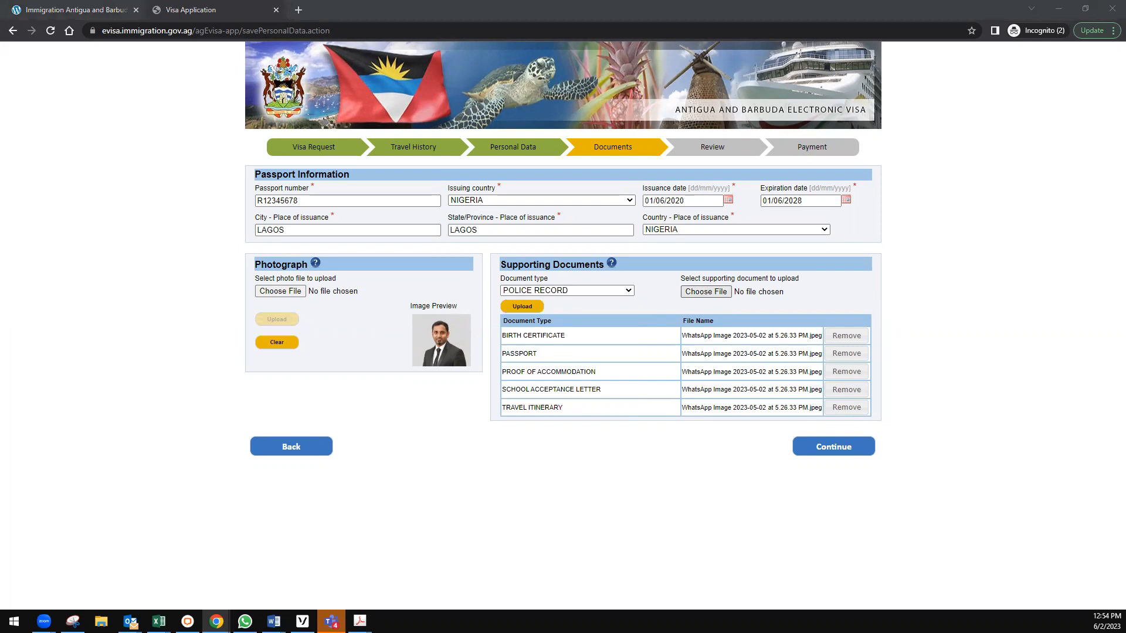
{"action": "left_click", "coordinate": [471, 406]}
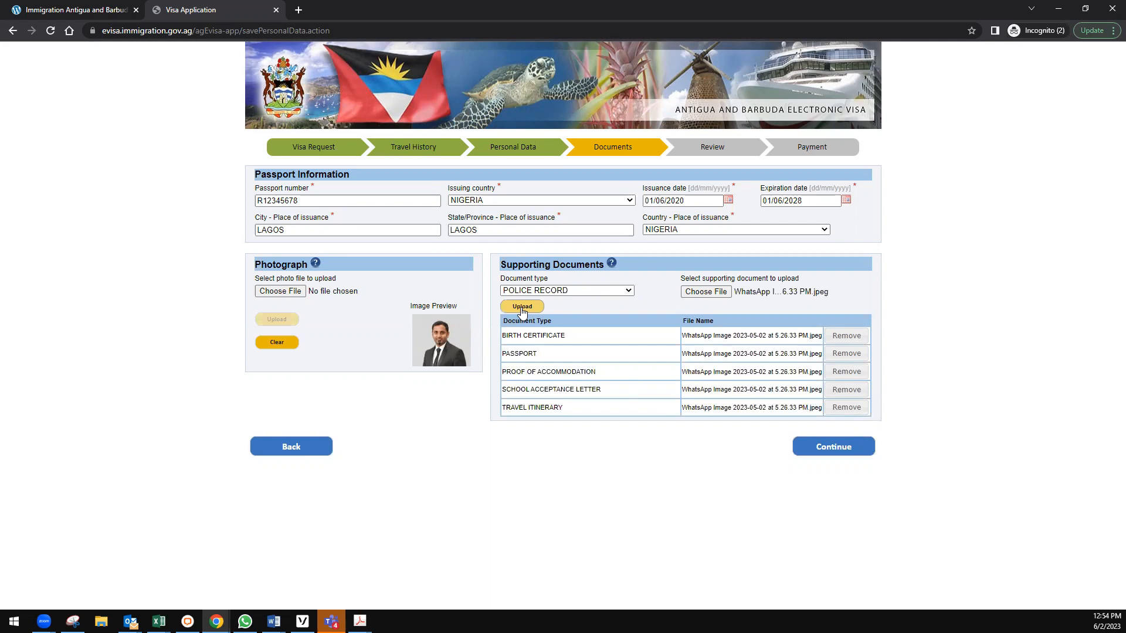
{"action": "left_click", "coordinate": [521, 308]}
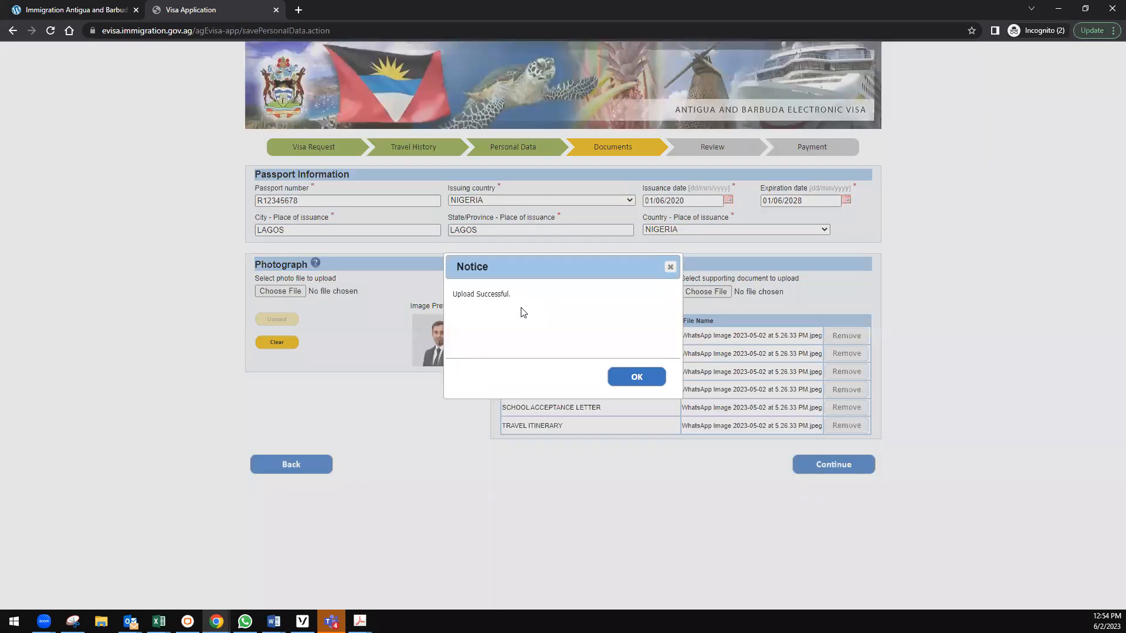
{"action": "left_click", "coordinate": [638, 381]}
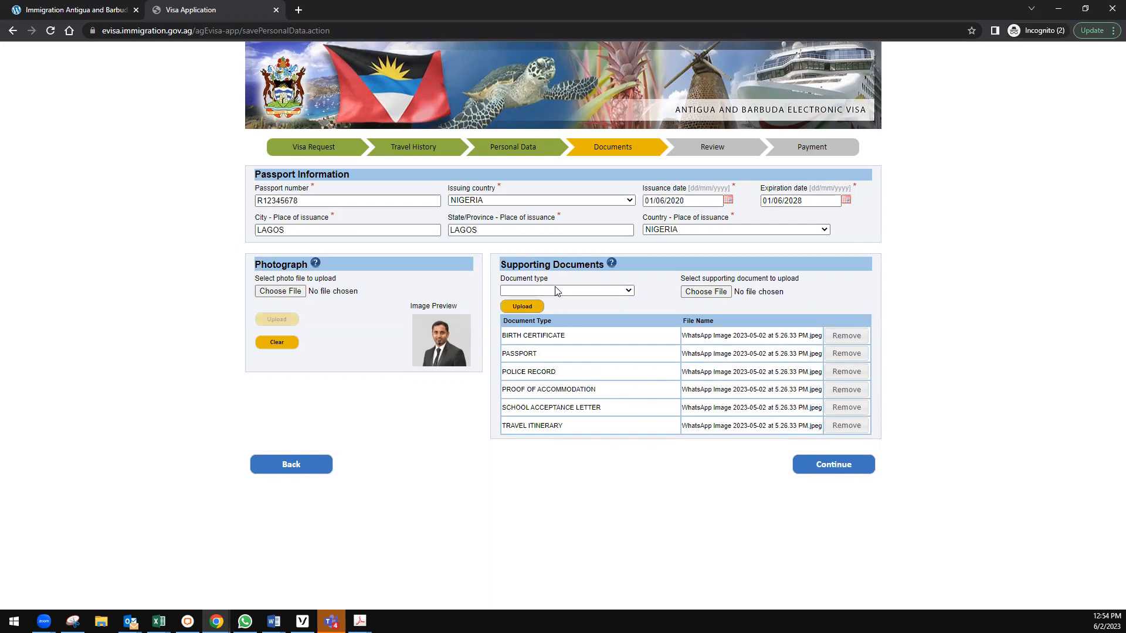
Continue to the Review page and enter the security key shown in the image.
{"action": "left_click", "coordinate": [821, 466]}
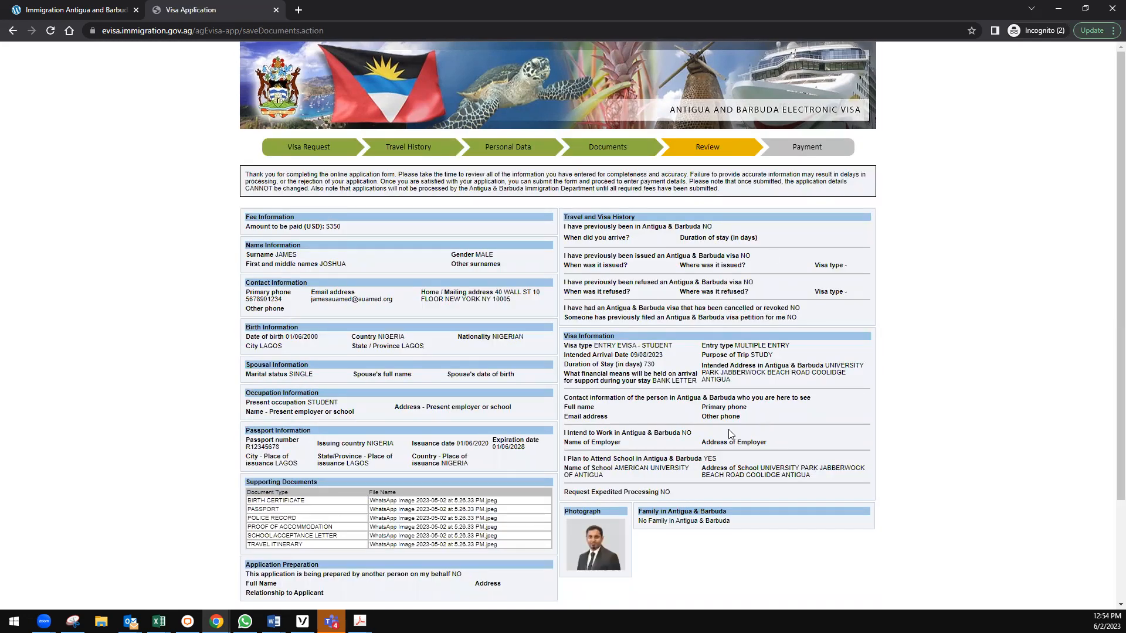
{"action": "scroll", "coordinate": [731, 338], "scroll_direction": "down", "scroll_amount": 3}
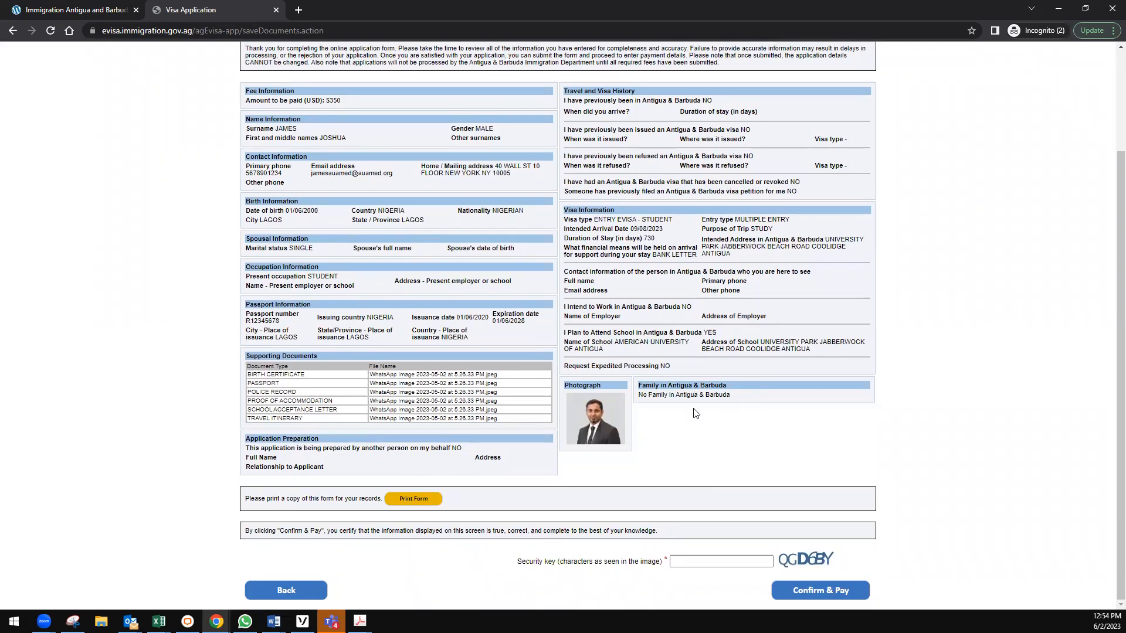
{"action": "scroll", "coordinate": [695, 414], "scroll_direction": "up", "scroll_amount": 3}
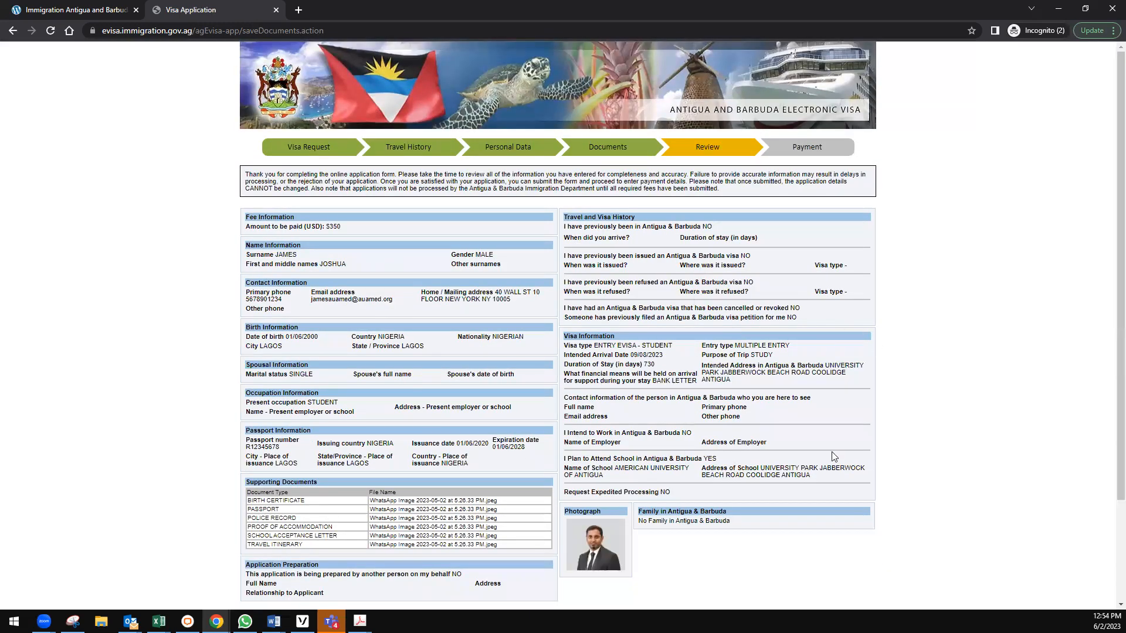
{"action": "scroll", "coordinate": [833, 456], "scroll_direction": "down", "scroll_amount": 3}
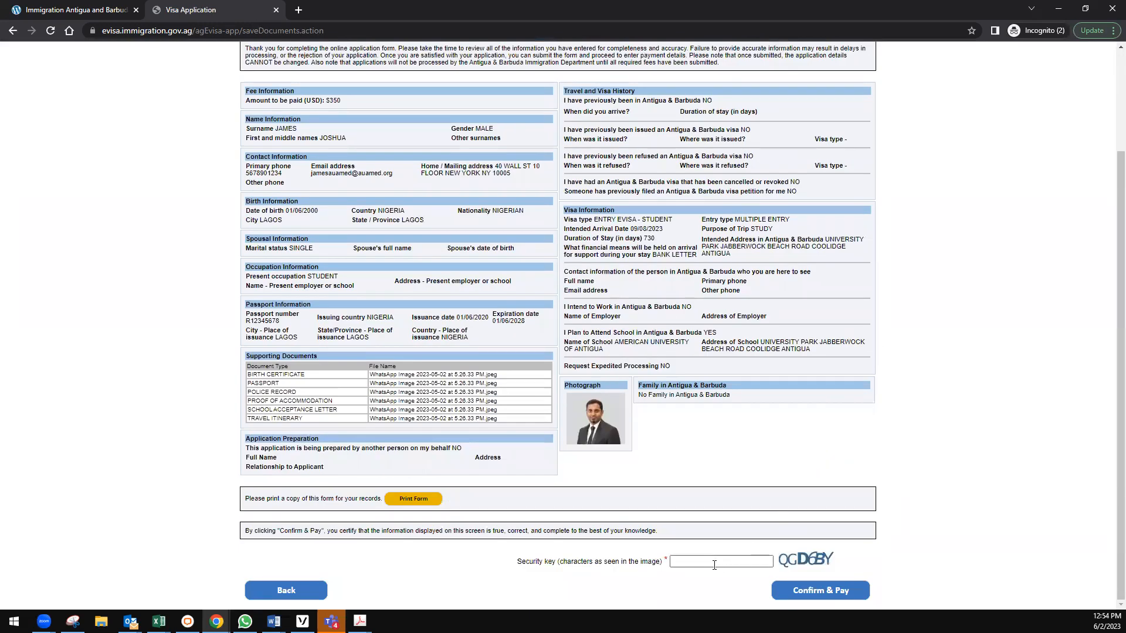
{"action": "left_click", "coordinate": [714, 565]}
{"action": "type", "text": "QGD6BY"}
Confirm and pay, then enter the card number, CVV2 and cardholder name on the gateway.
{"action": "left_click", "coordinate": [820, 596]}
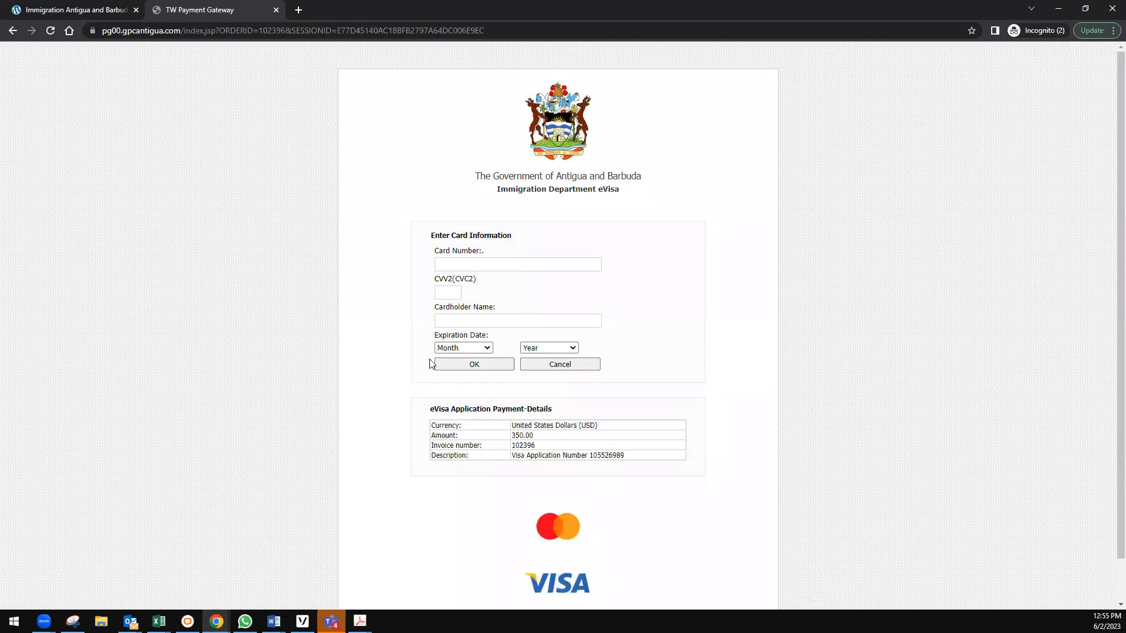
{"action": "left_click", "coordinate": [449, 265]}
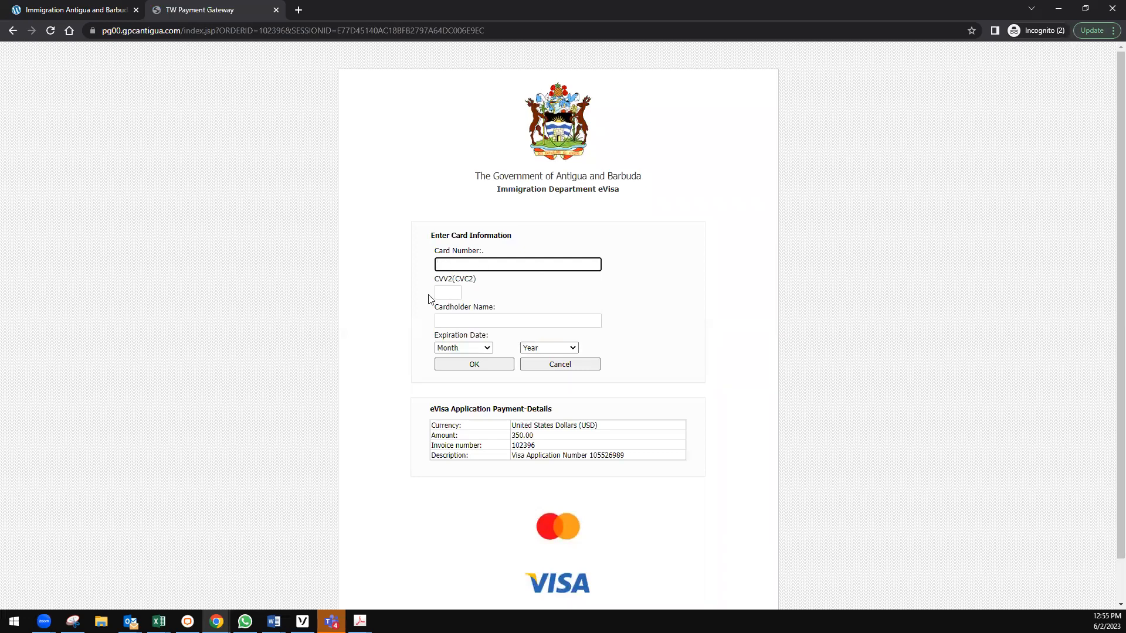
{"action": "left_click", "coordinate": [445, 292]}
{"action": "left_click", "coordinate": [446, 317]}
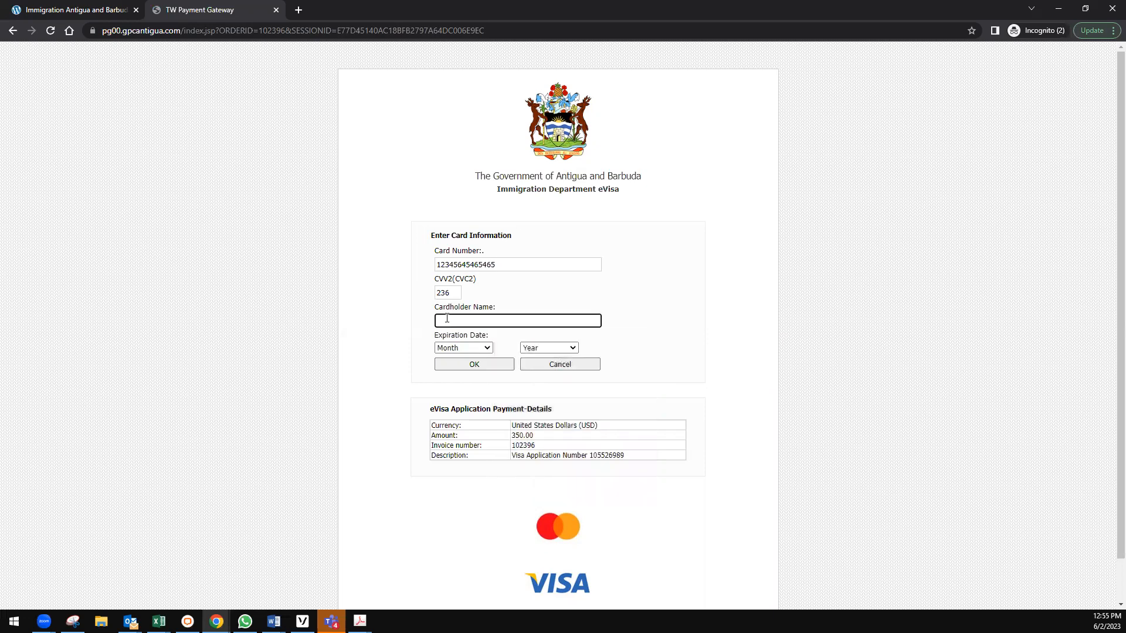
{"action": "type", "text": "Joshua"}
Set the card expiration to month 03 and year 2024.
{"action": "left_click", "coordinate": [455, 350]}
{"action": "left_click", "coordinate": [457, 390]}
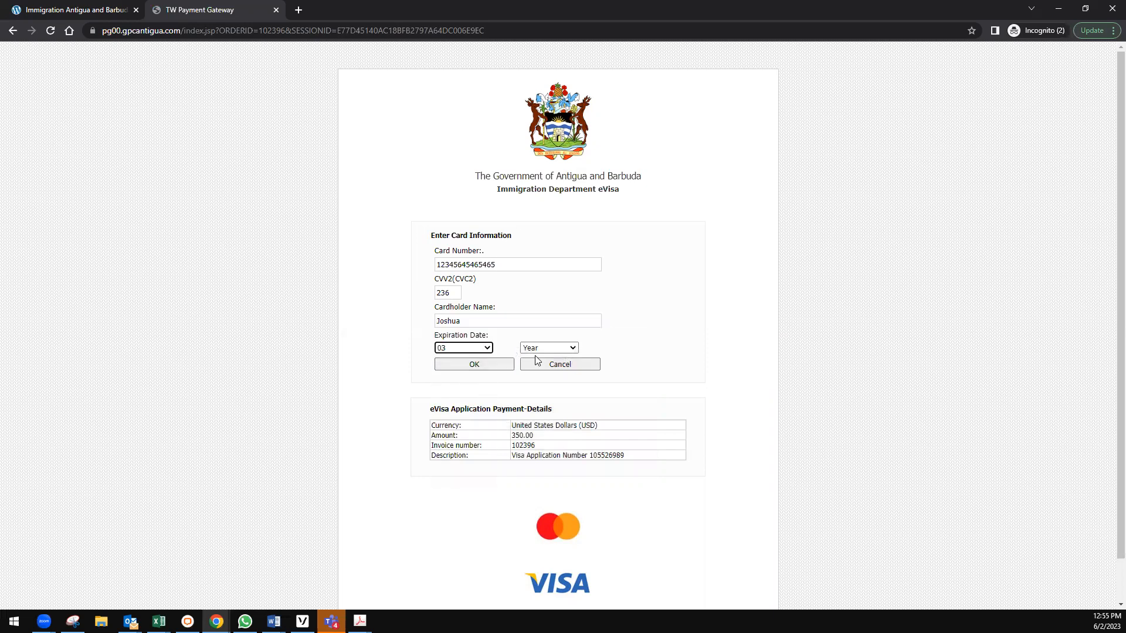
{"action": "left_click", "coordinate": [538, 350]}
{"action": "left_click", "coordinate": [541, 384]}
{"action": "scroll", "coordinate": [413, 477], "scroll_direction": "down", "scroll_amount": 1}
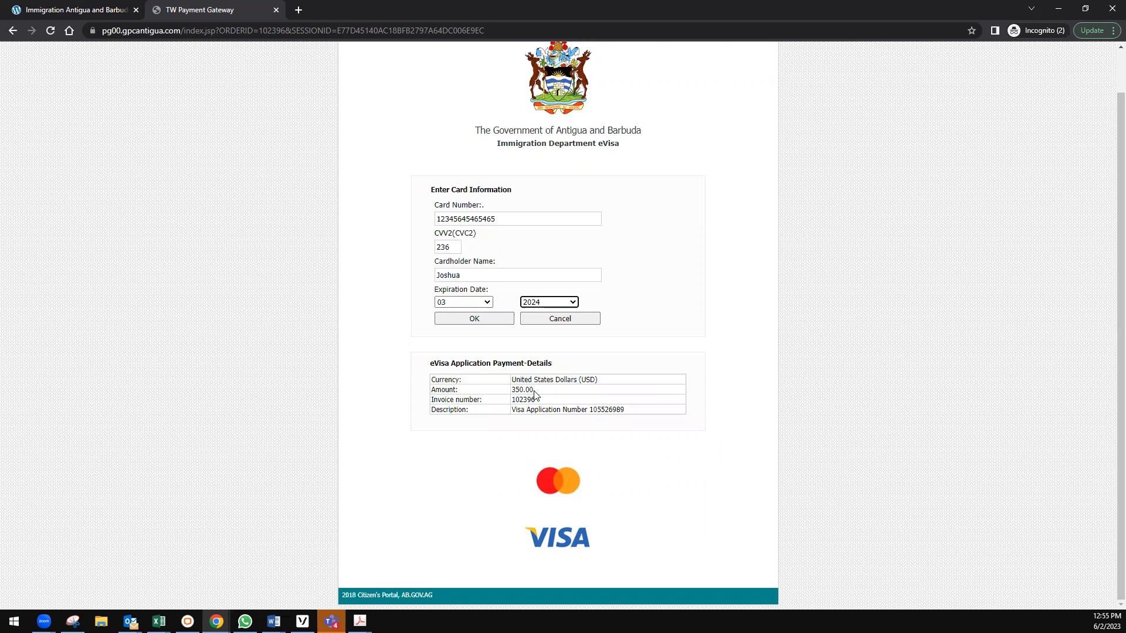
{"action": "scroll", "coordinate": [534, 395], "scroll_direction": "up", "scroll_amount": 2}
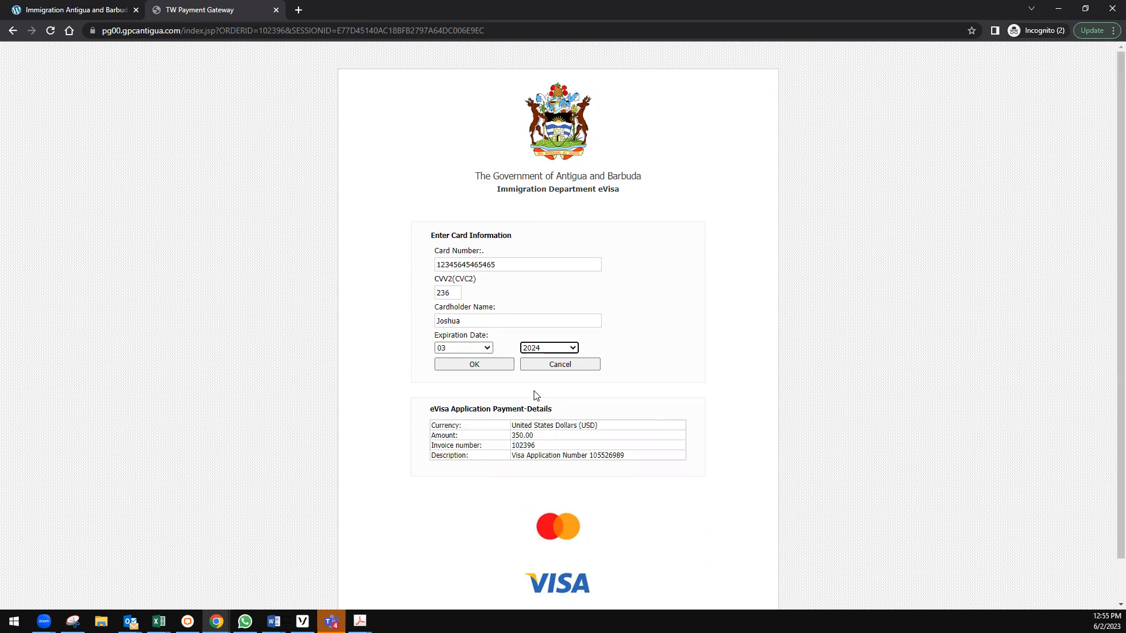